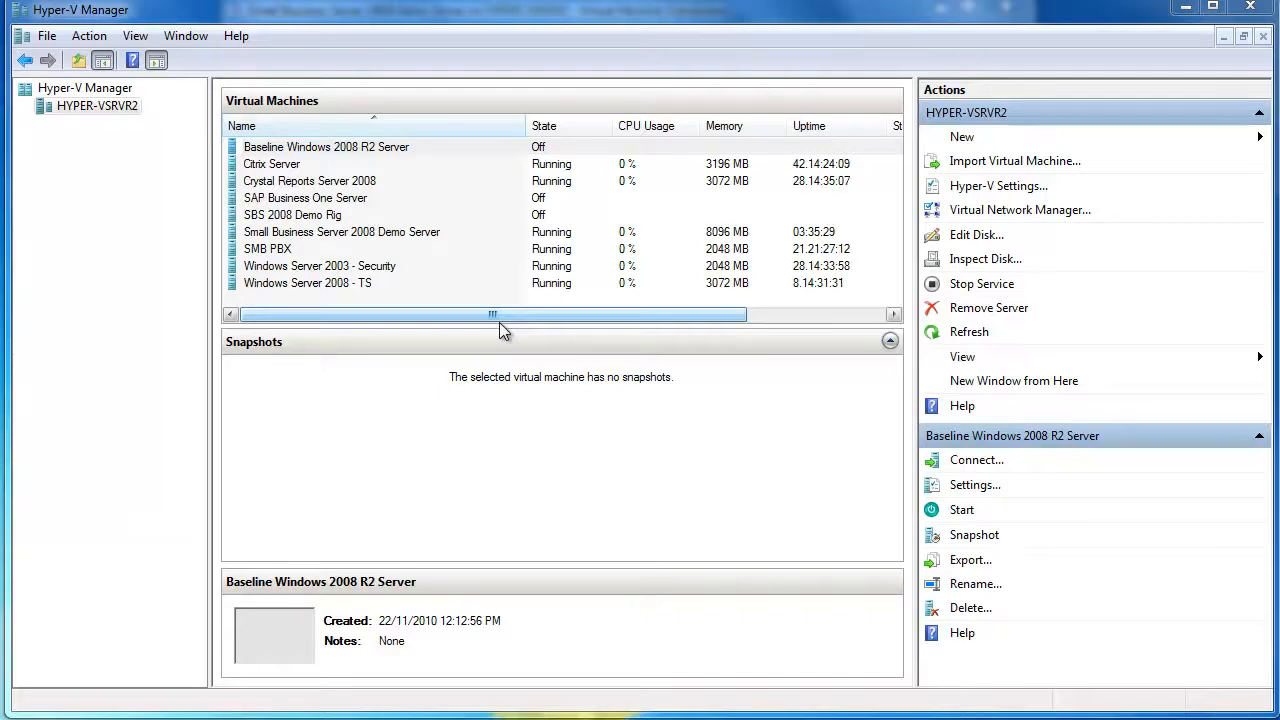
# Select the Baseline Windows 2008 R2 Server machine and bring up its Export dialog
pyautogui.click(377, 148)
pyautogui.click(376, 141)
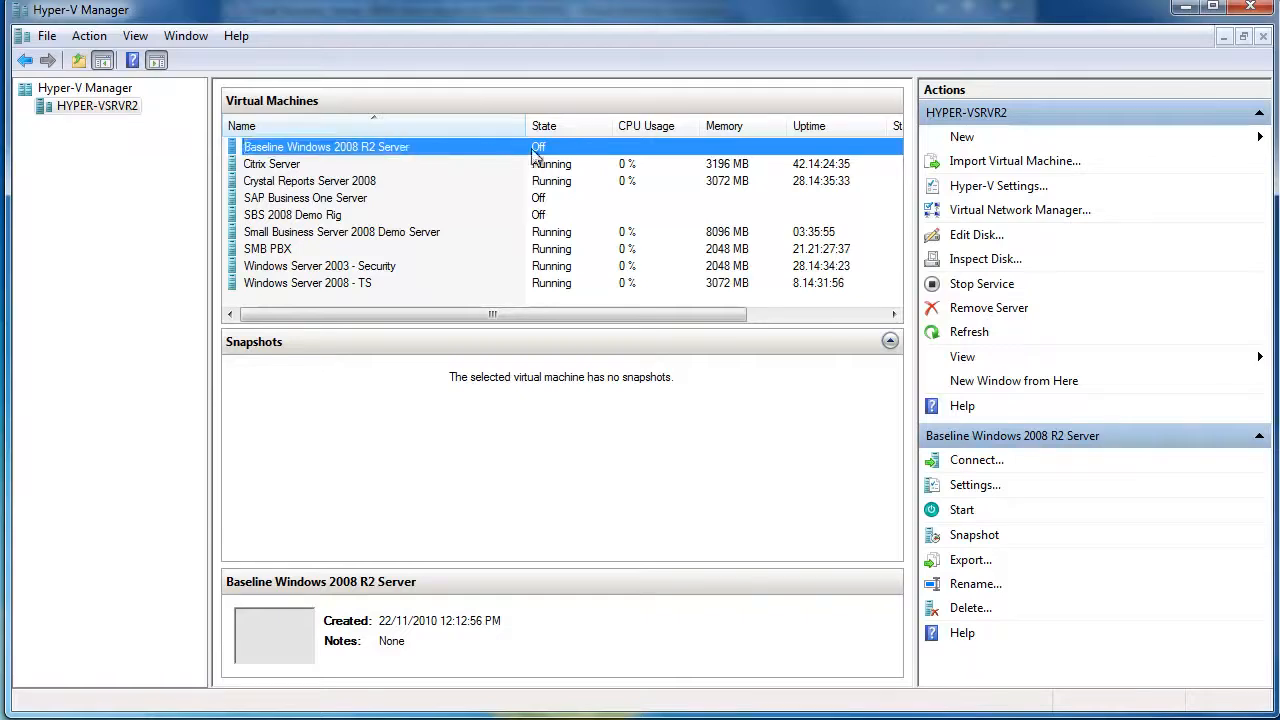
pyautogui.click(965, 559)
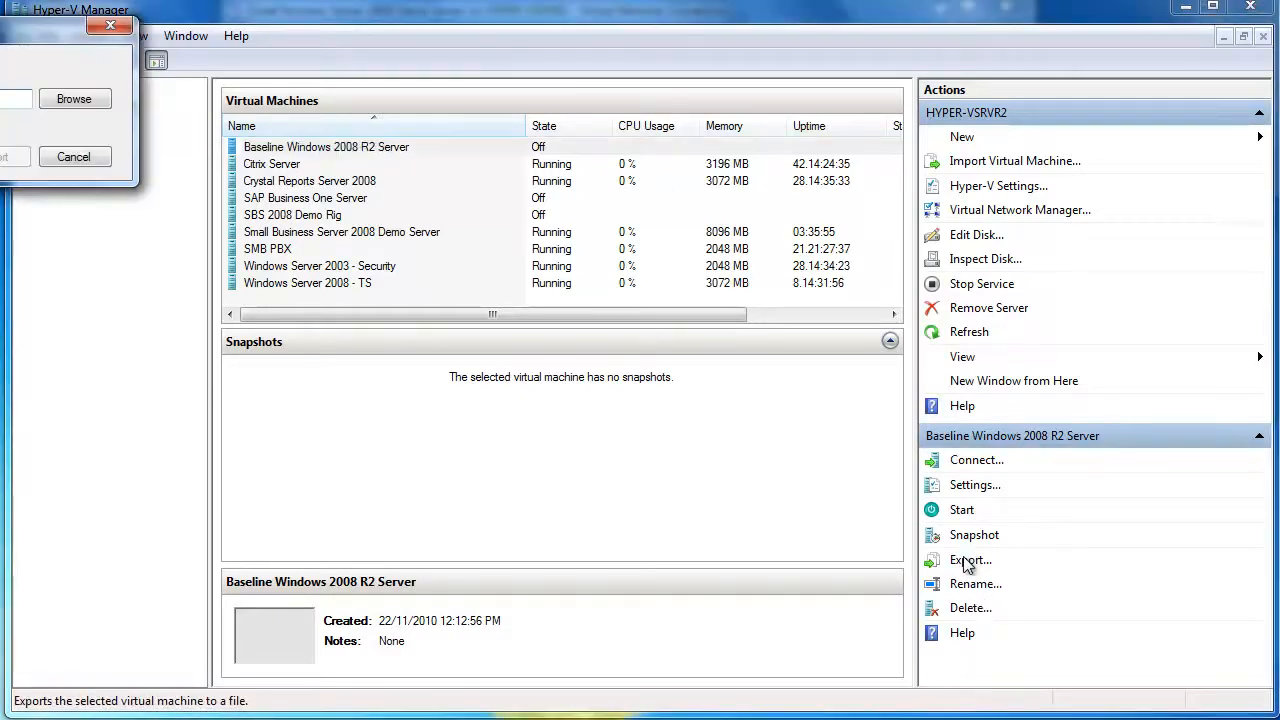
pyautogui.moveTo(2, 25); pyautogui.dragTo(513, 158)
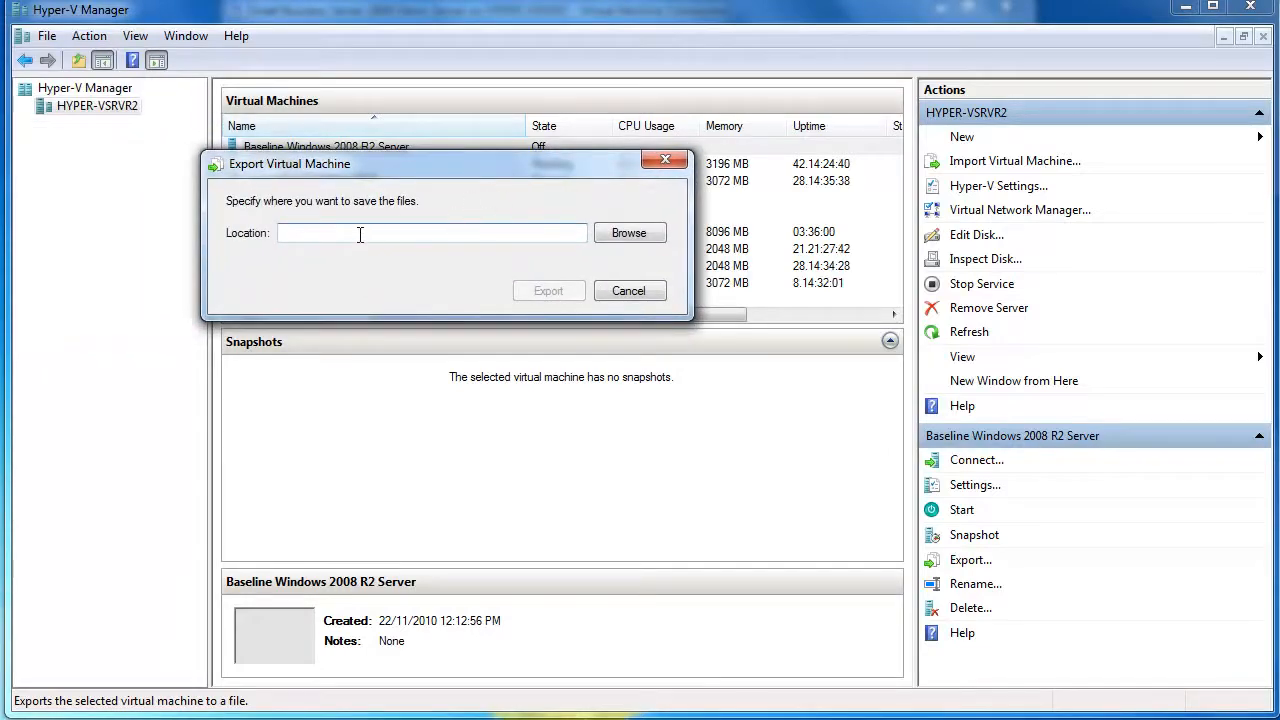
# Set the export location to D:\VM Exports and start the export
pyautogui.click(645, 238)
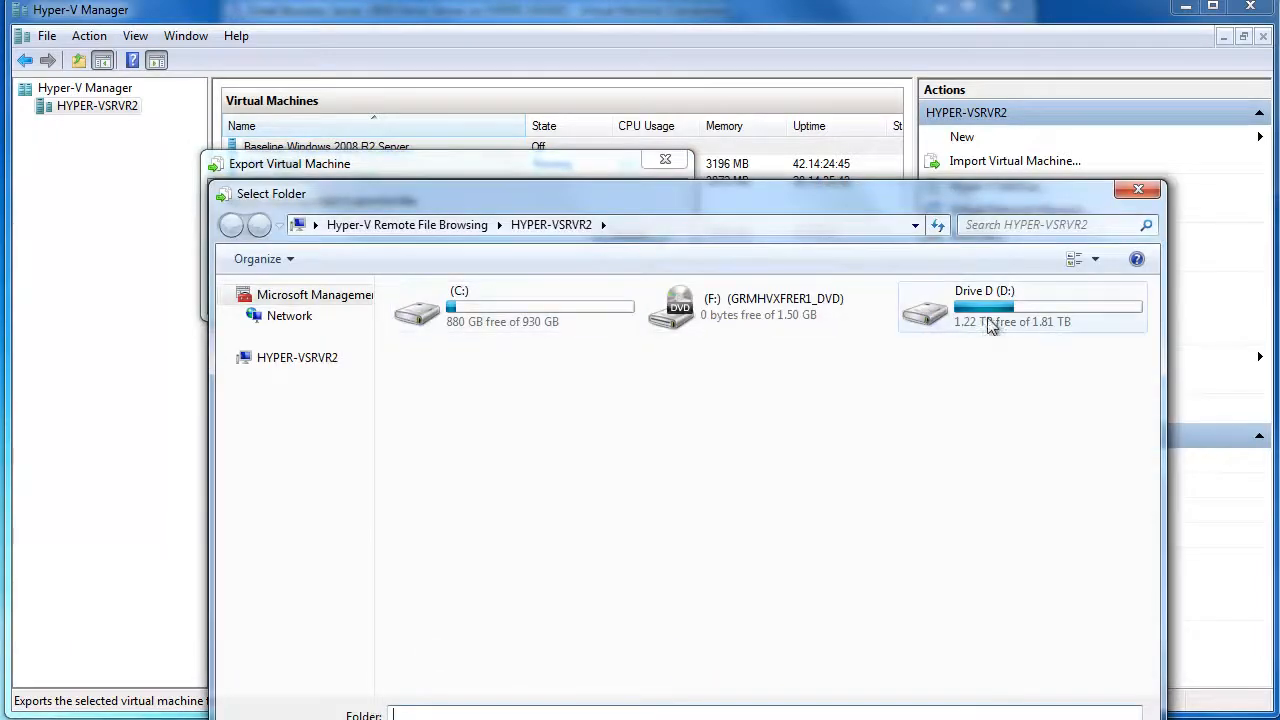
pyautogui.doubleClick(989, 321)
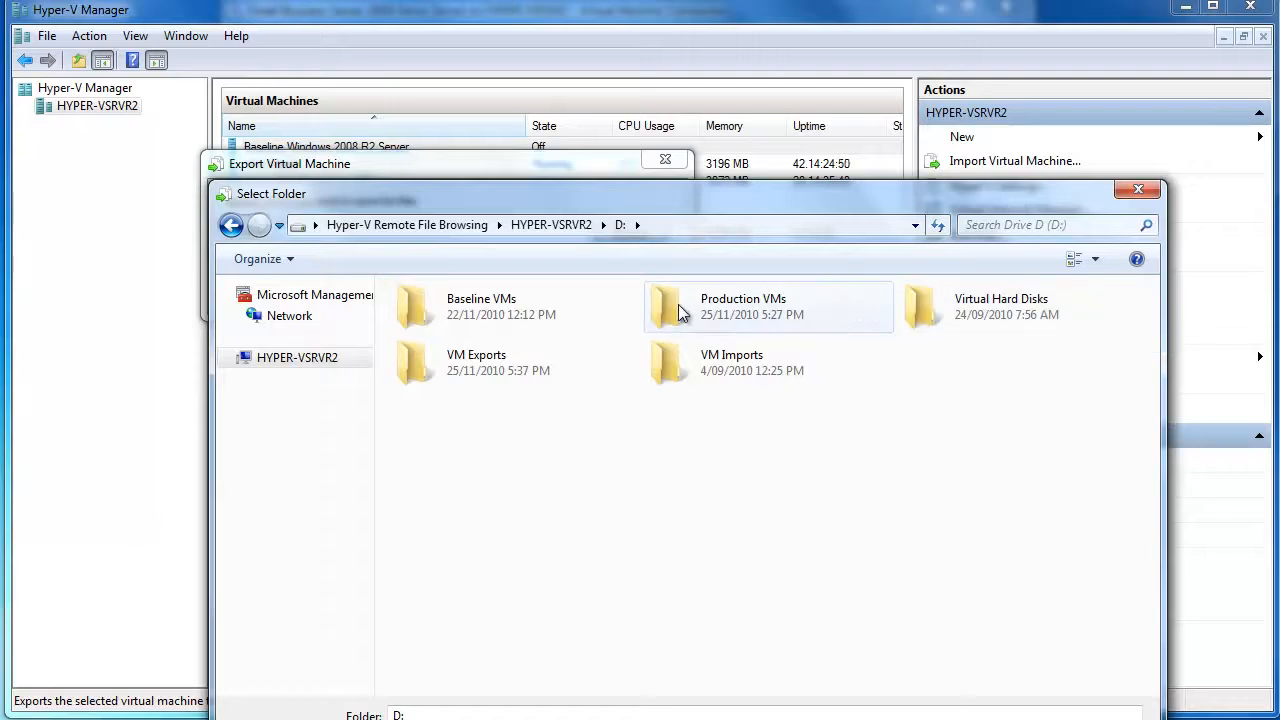
pyautogui.click(477, 362)
pyautogui.doubleClick(477, 362)
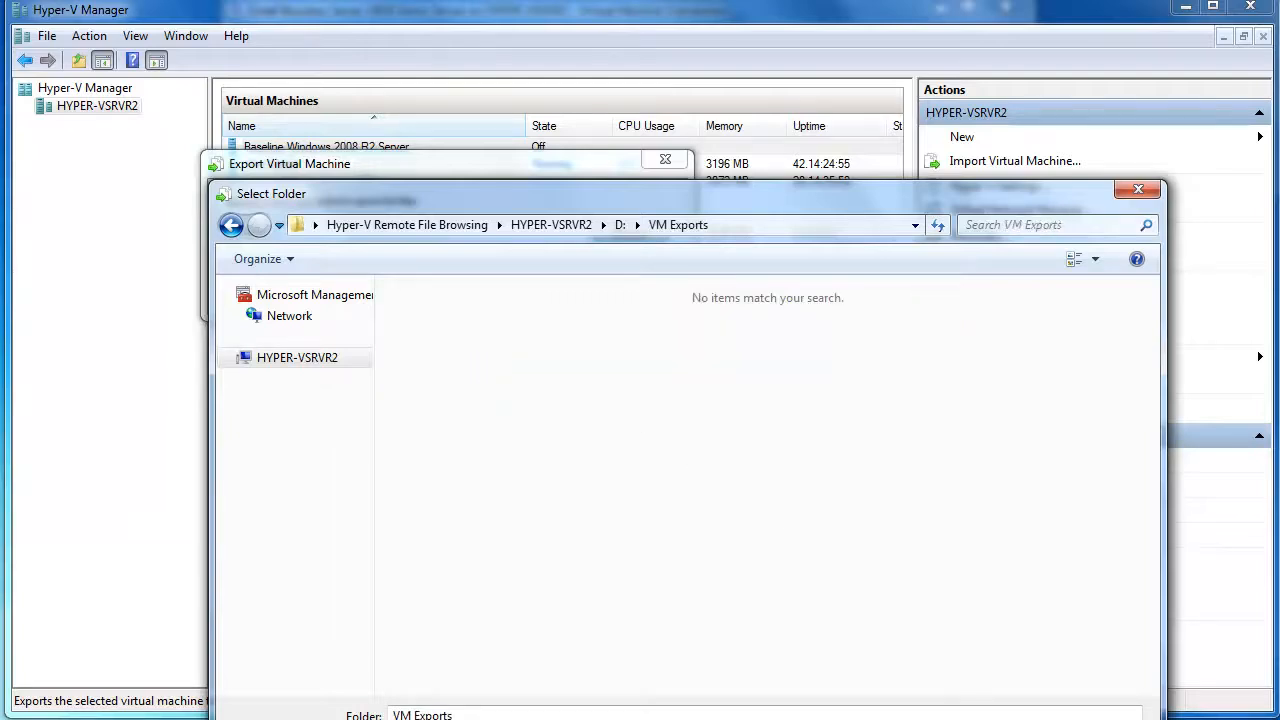
pyautogui.press('Return')
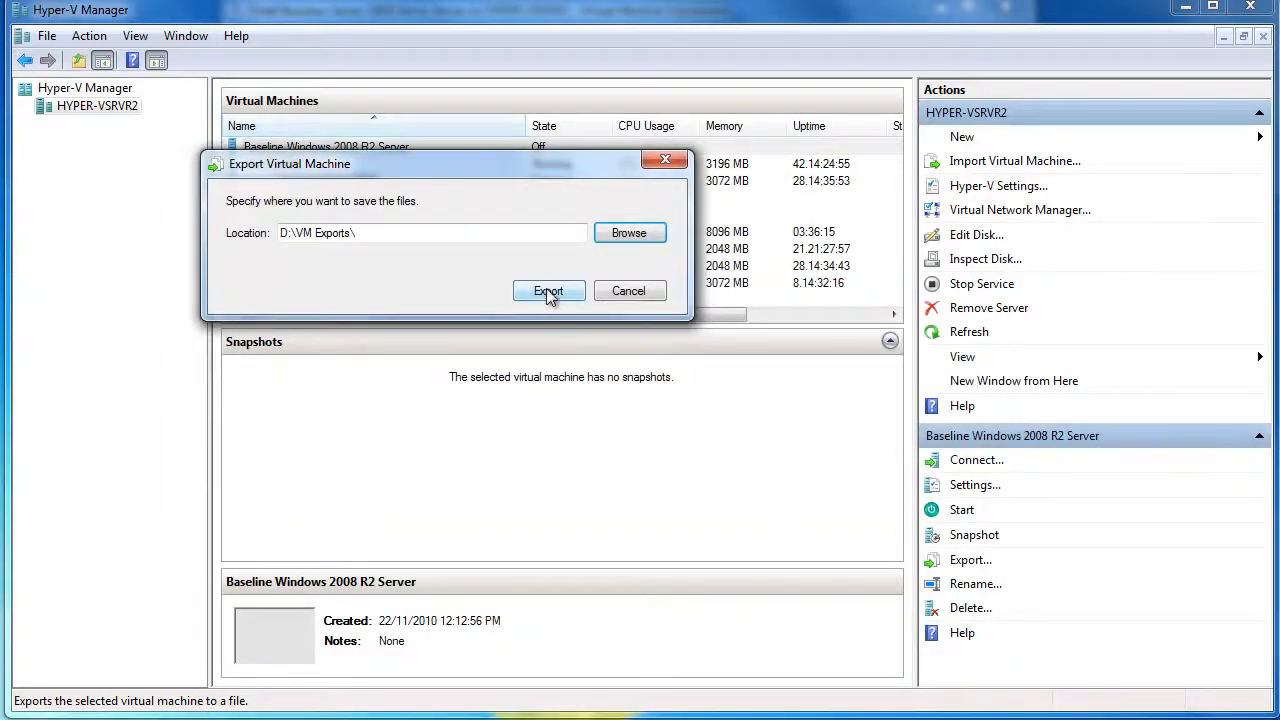
pyautogui.click(548, 291)
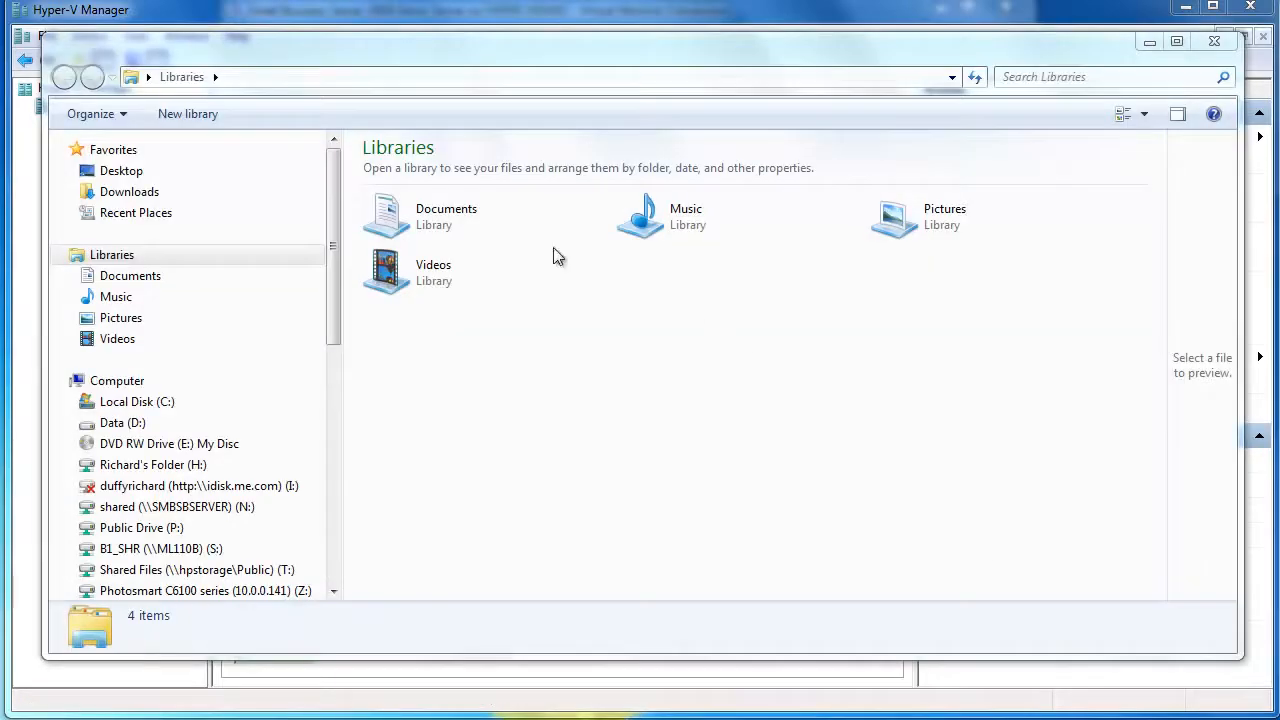
# Go to the HYPER-VSRVR2 server's D$ share by adding \D$ to its network path
pyautogui.click(334, 561)
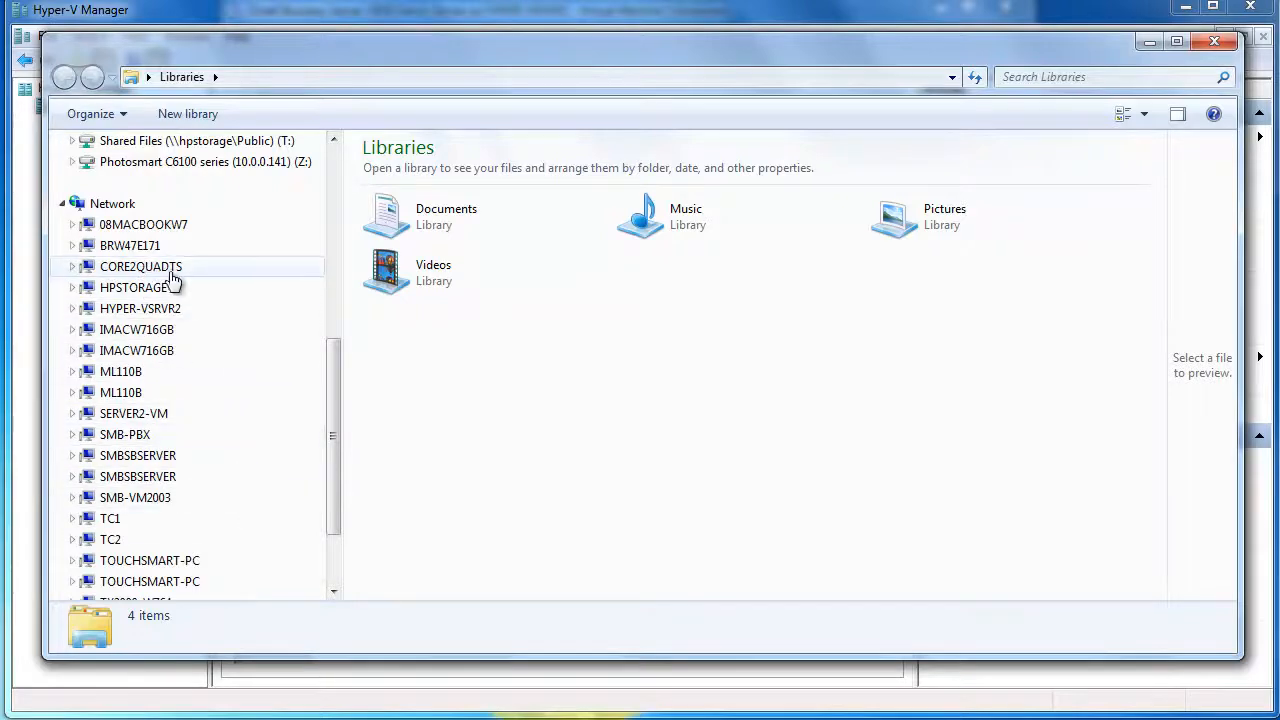
pyautogui.click(160, 312)
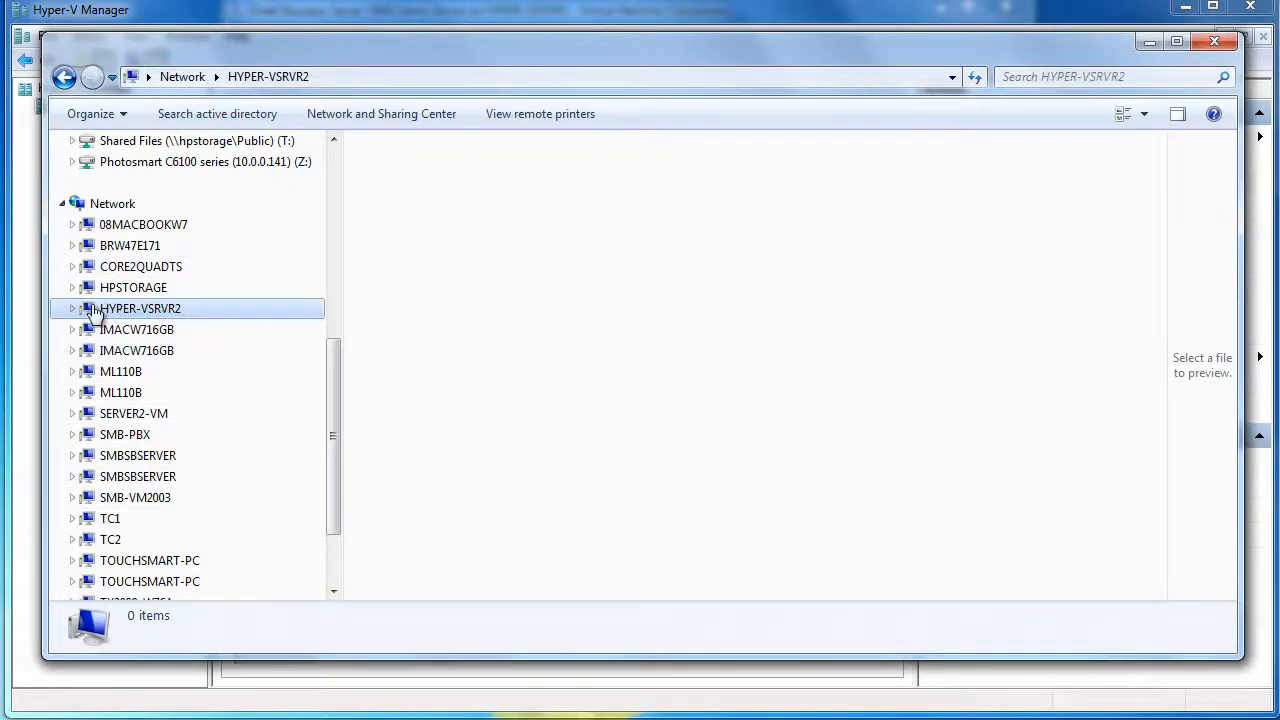
pyautogui.click(346, 77)
pyautogui.click(347, 76)
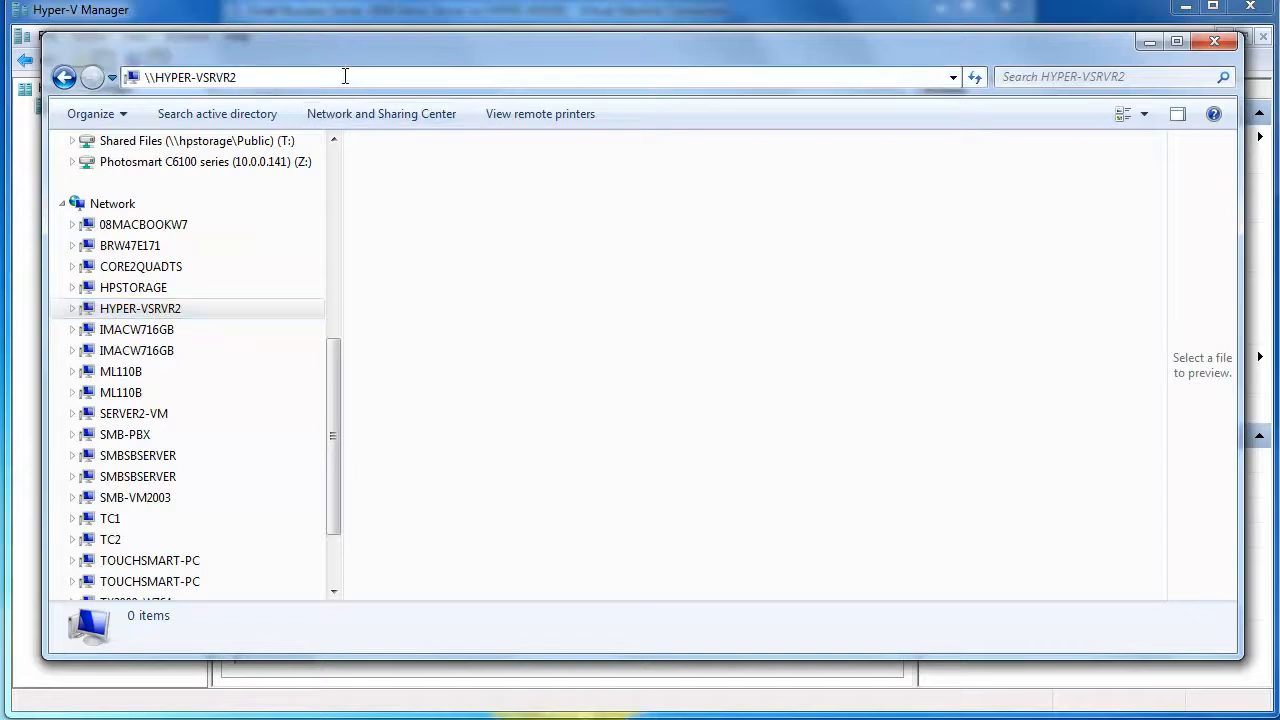
pyautogui.write('\\')
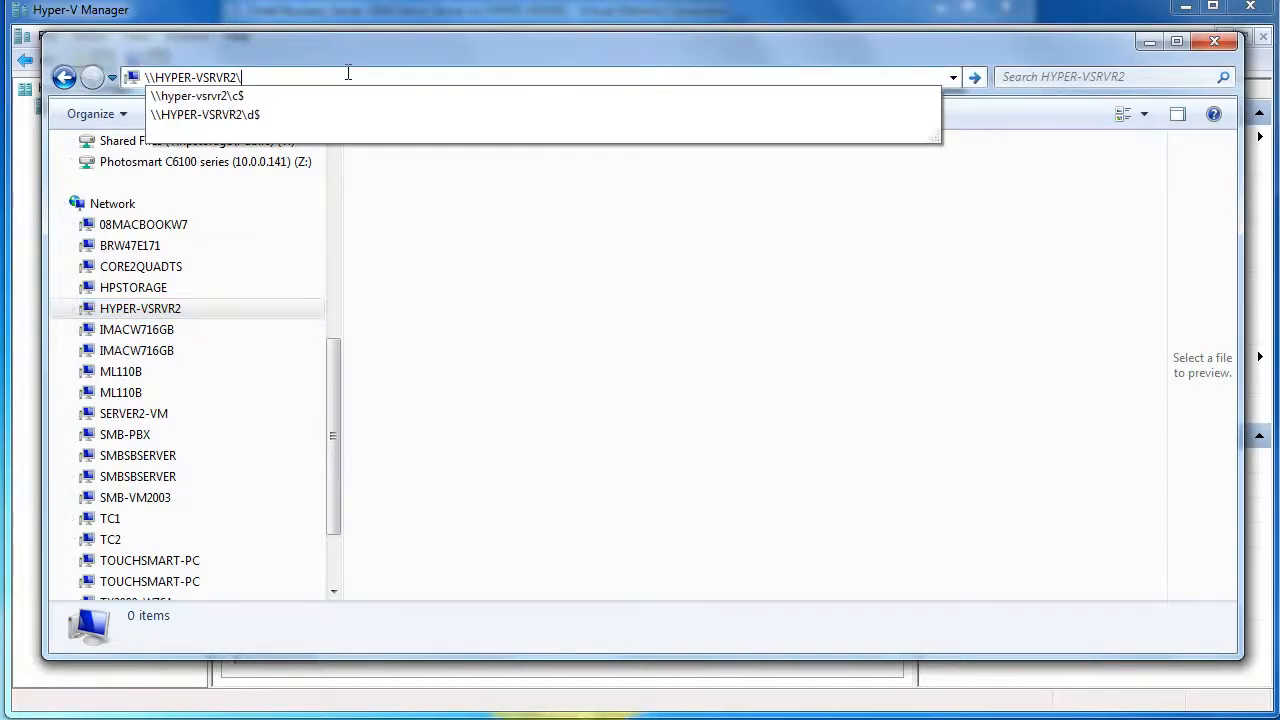
pyautogui.write('D$')
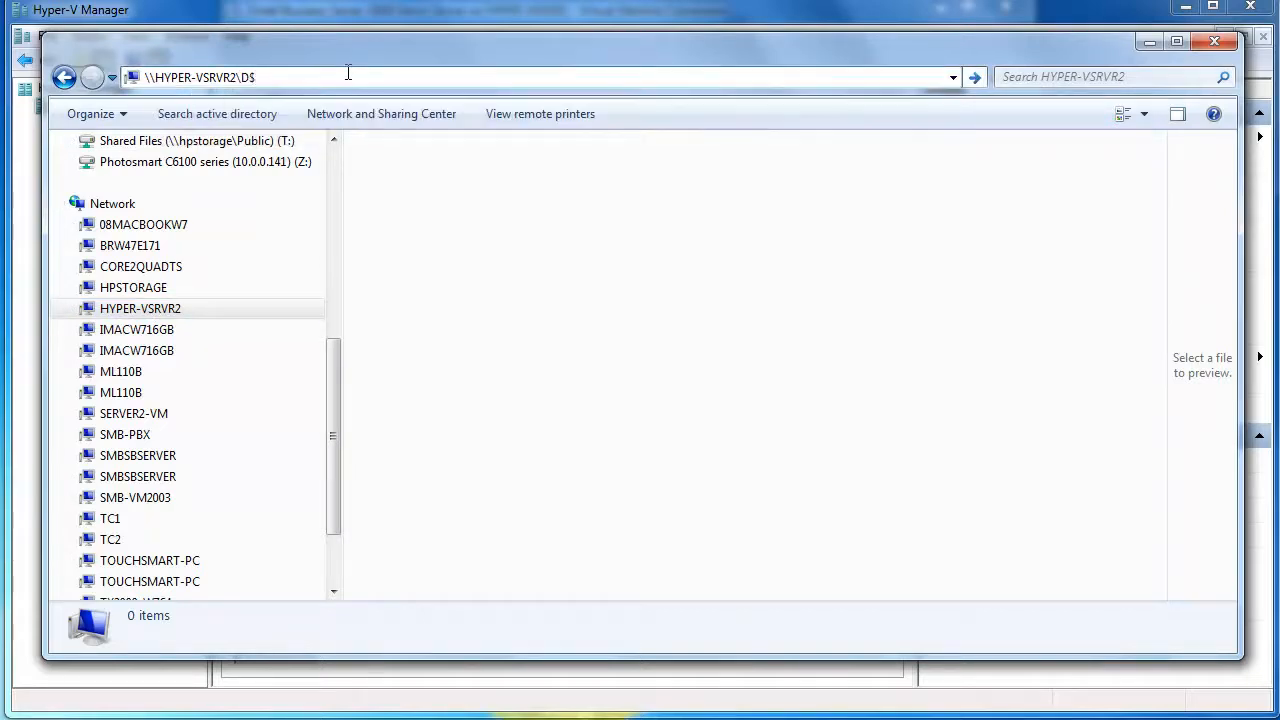
pyautogui.press('Return')
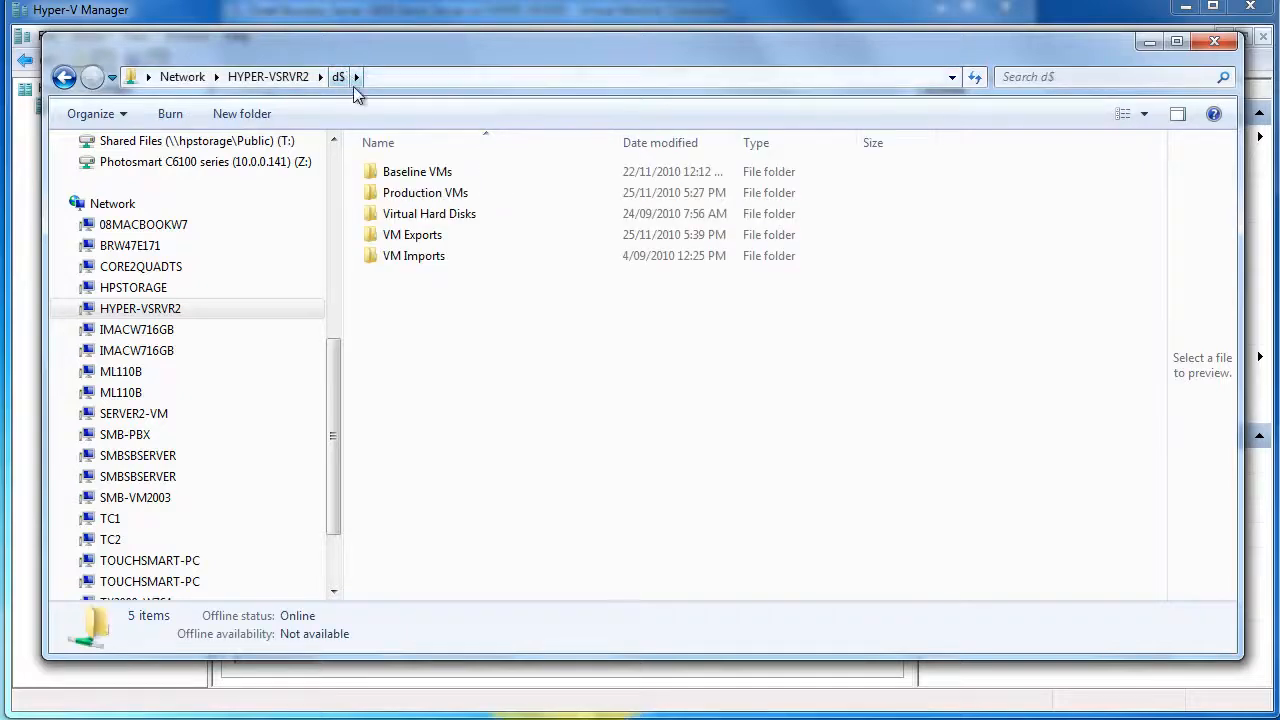
# Open VM Exports, check the exported Baseline Windows 2008 R2 Server folder, and return to VM Exports
pyautogui.doubleClick(416, 240)
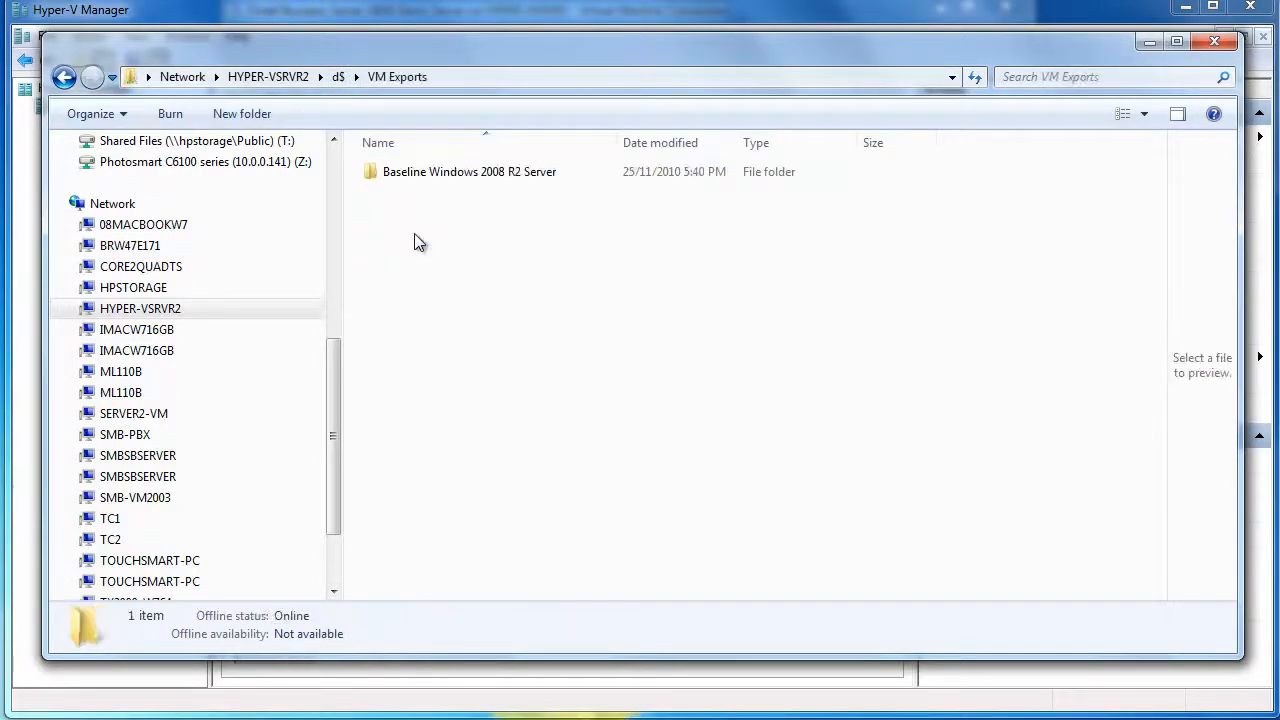
pyautogui.click(420, 175)
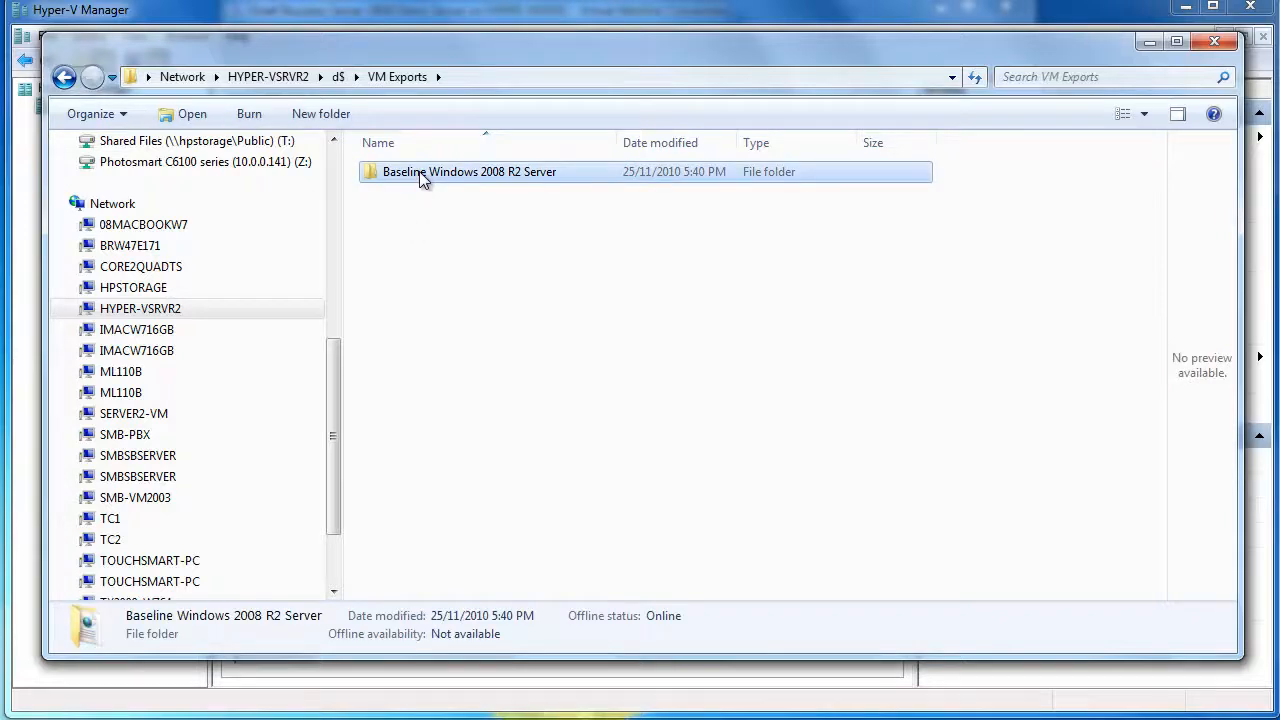
pyautogui.doubleClick(424, 176)
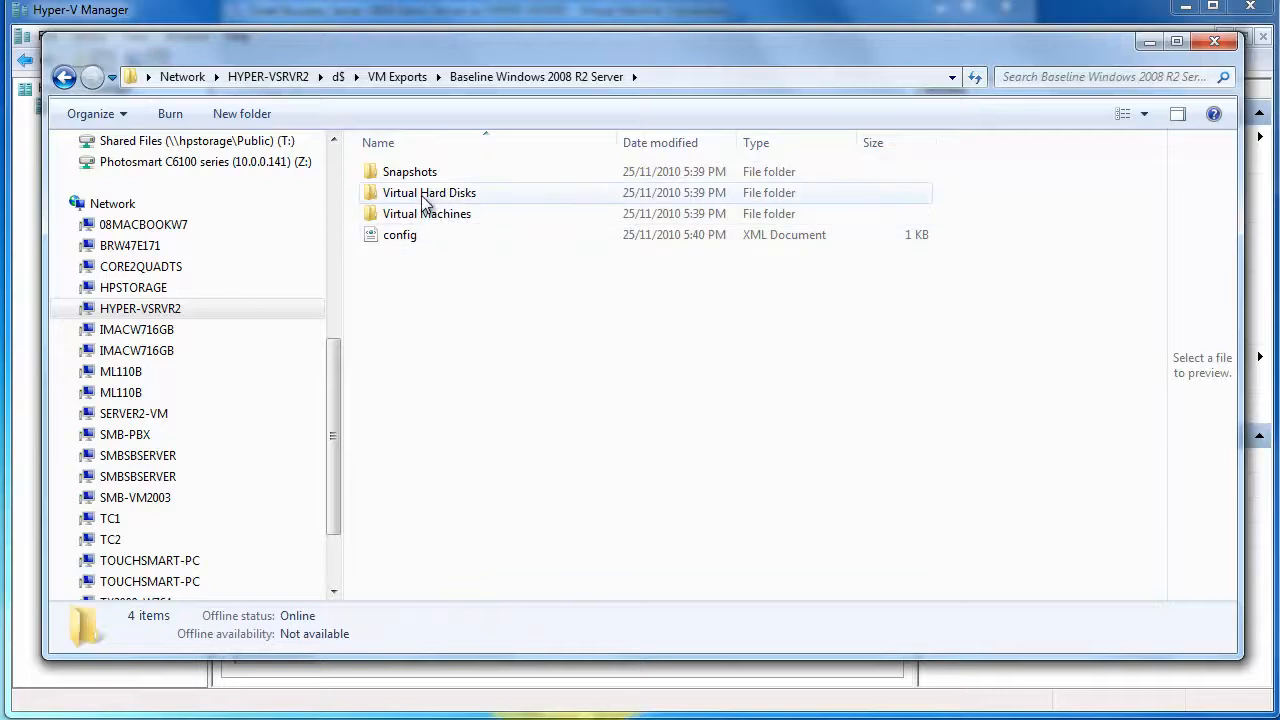
pyautogui.click(397, 77)
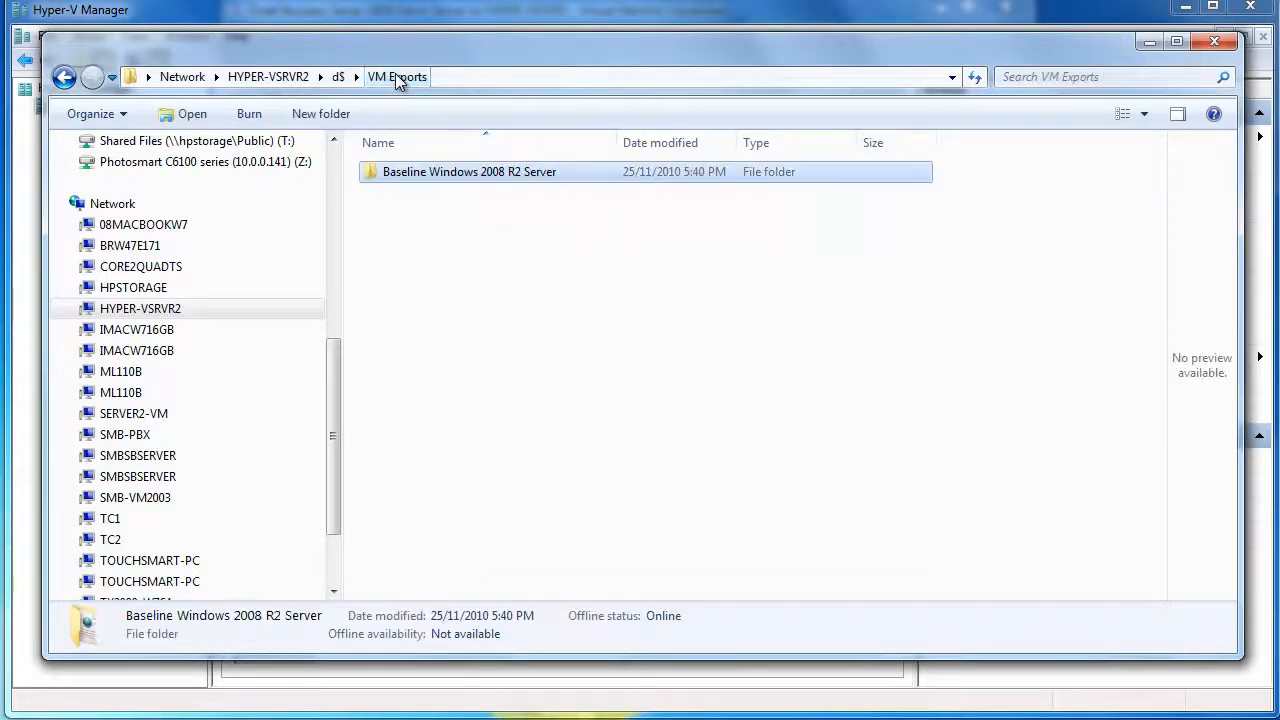
# Copy the baseline folder and paste the first duplicate into VM Exports
pyautogui.rightClick(449, 171)
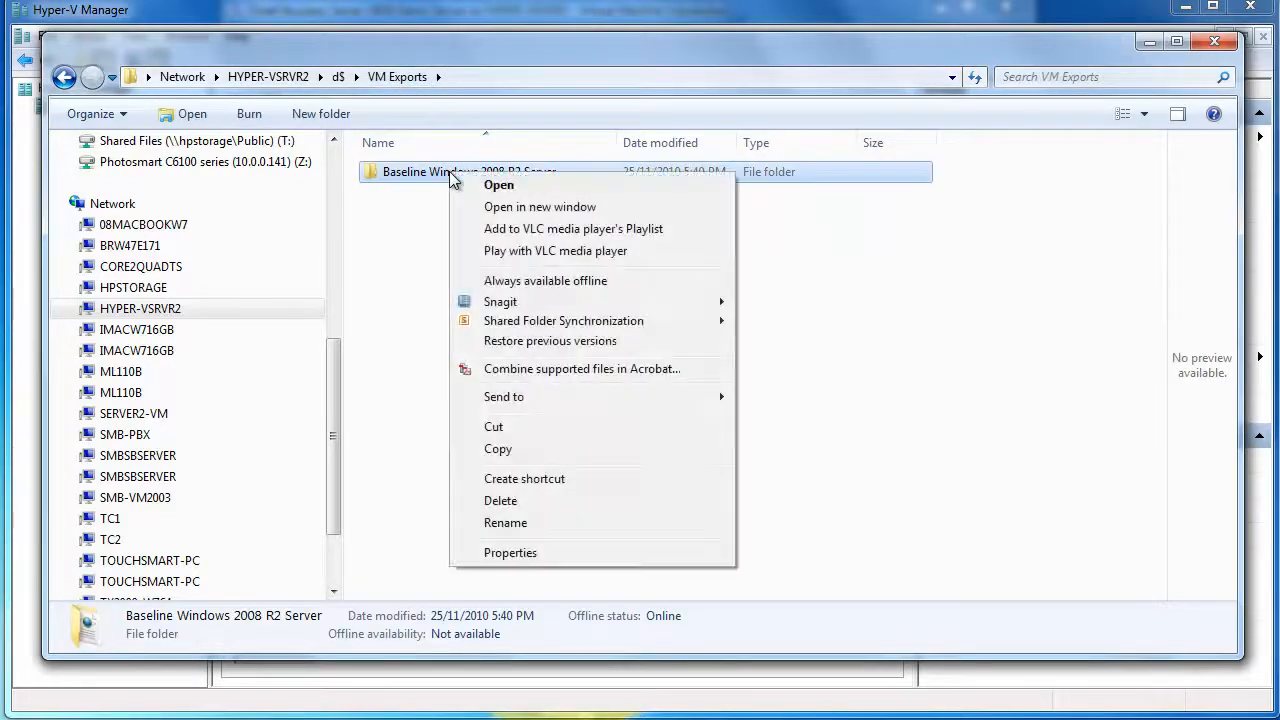
pyautogui.click(498, 449)
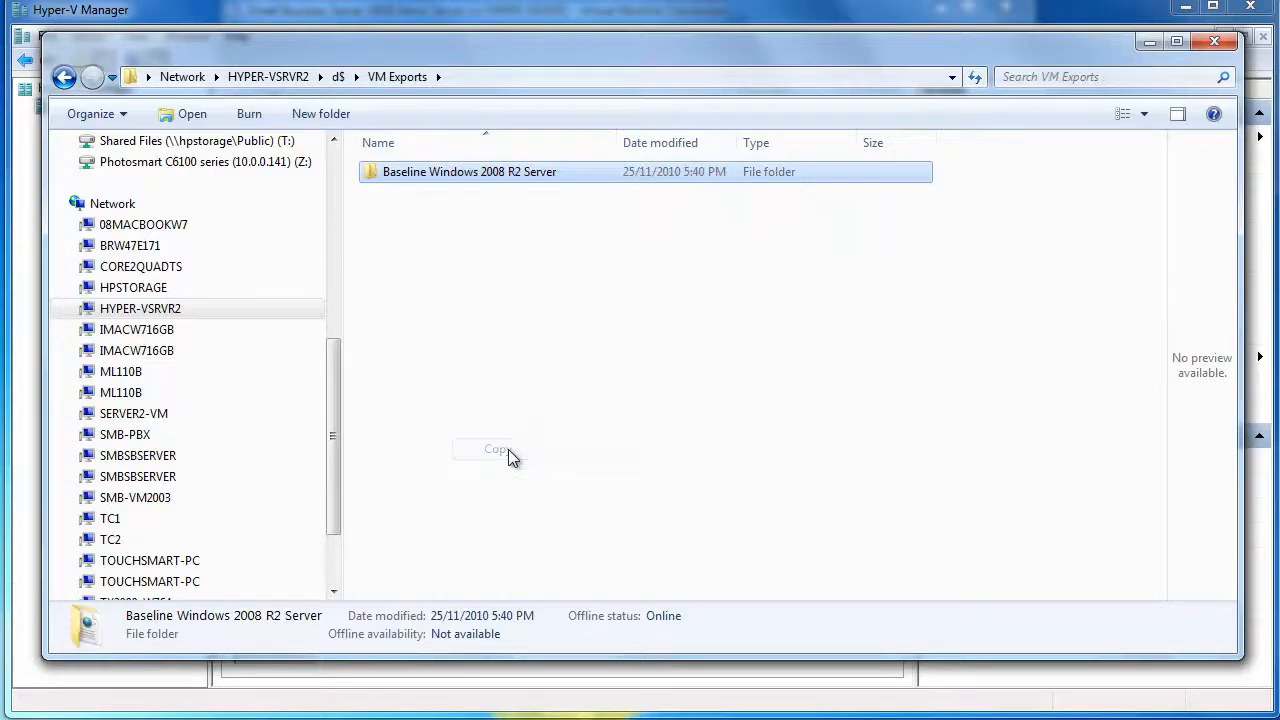
pyautogui.rightClick(471, 300)
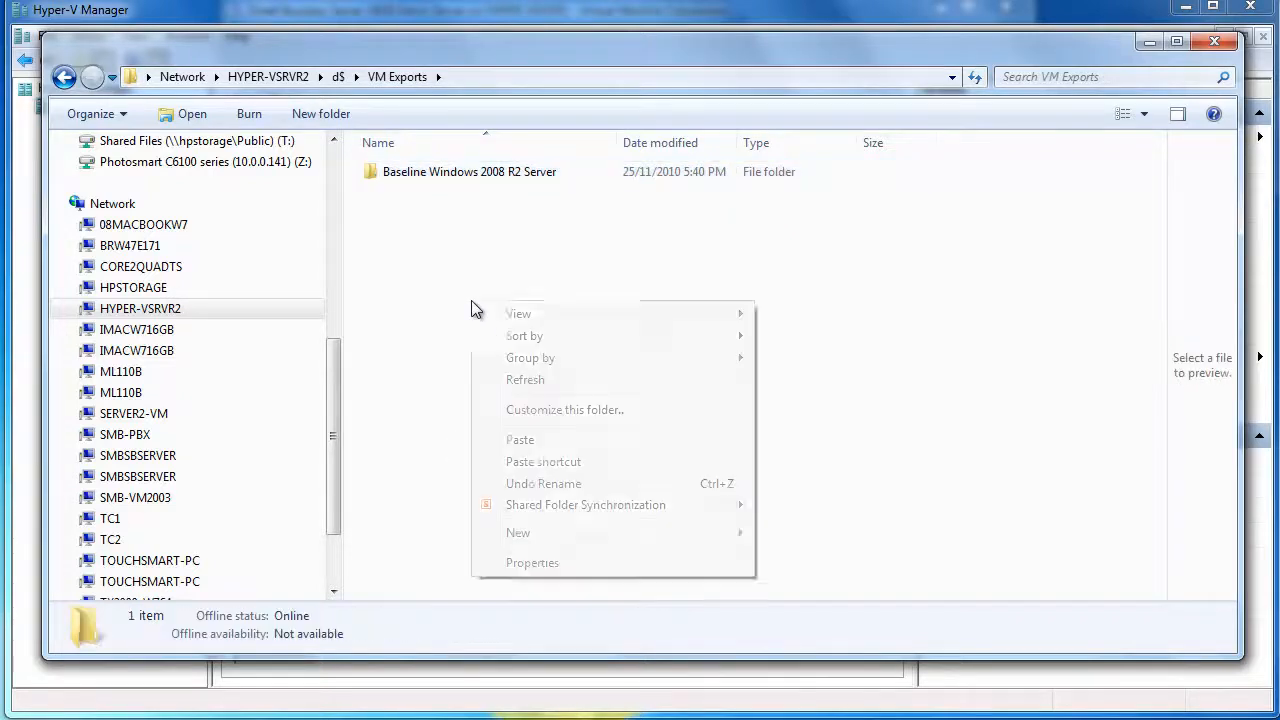
pyautogui.click(539, 438)
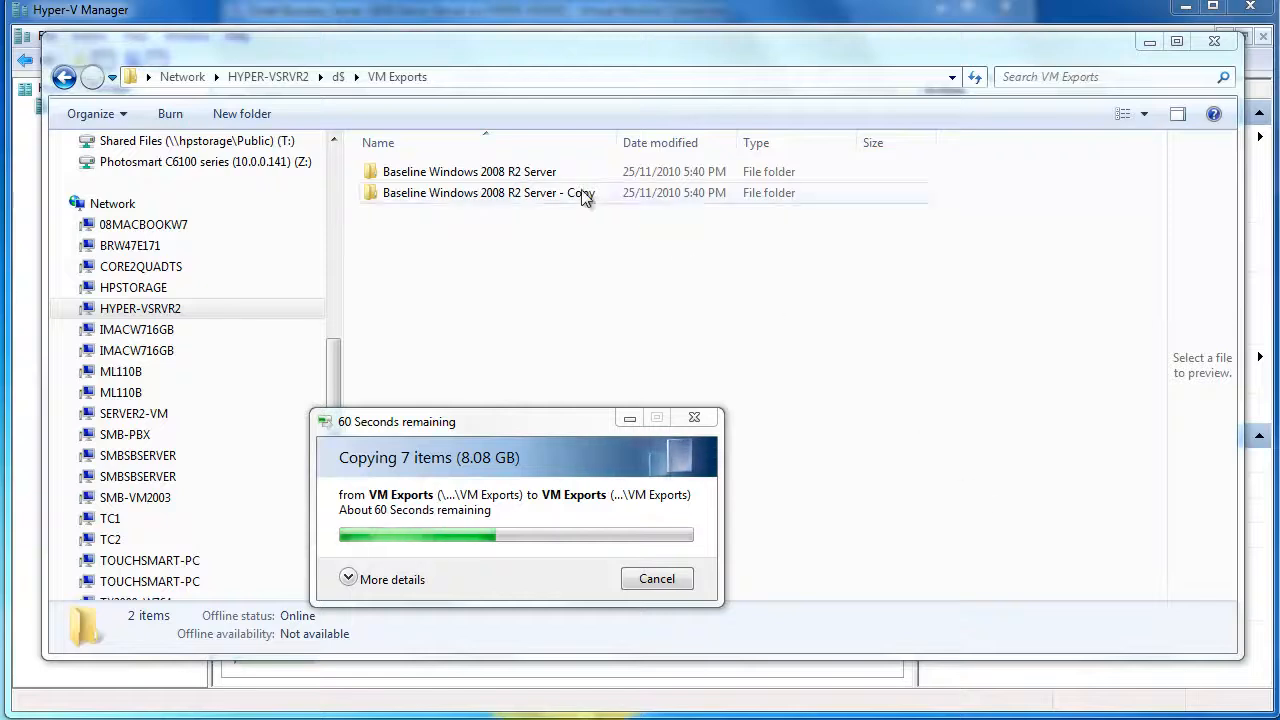
# Paste a second duplicate, 'Copy (2)', and widen the Name column to show full names
pyautogui.click(483, 173)
pyautogui.rightClick(481, 174)
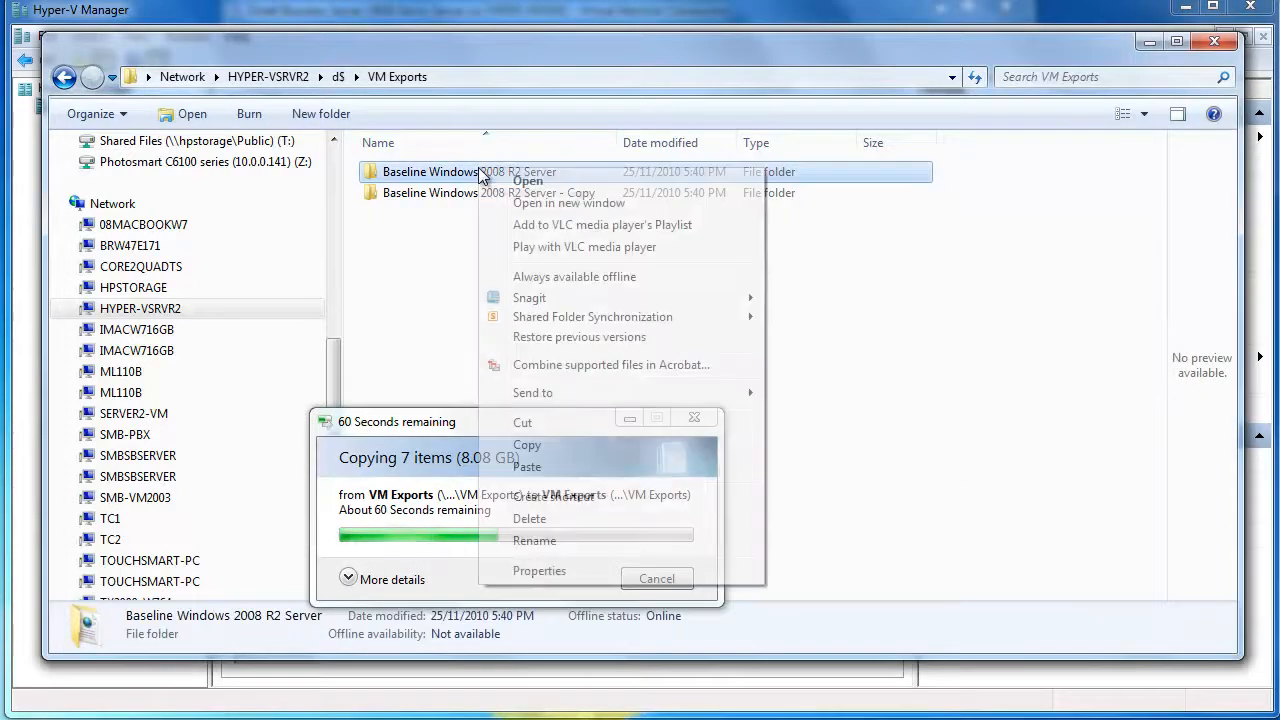
pyautogui.click(528, 445)
pyautogui.rightClick(538, 258)
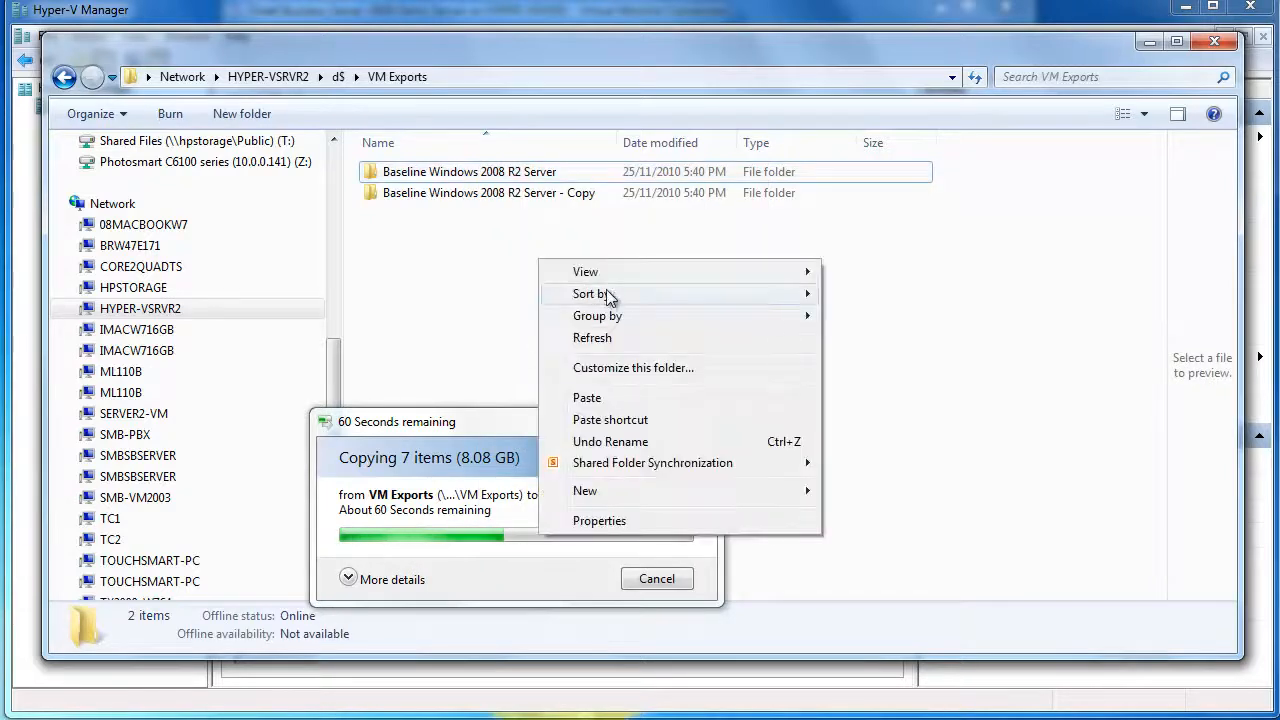
pyautogui.click(616, 399)
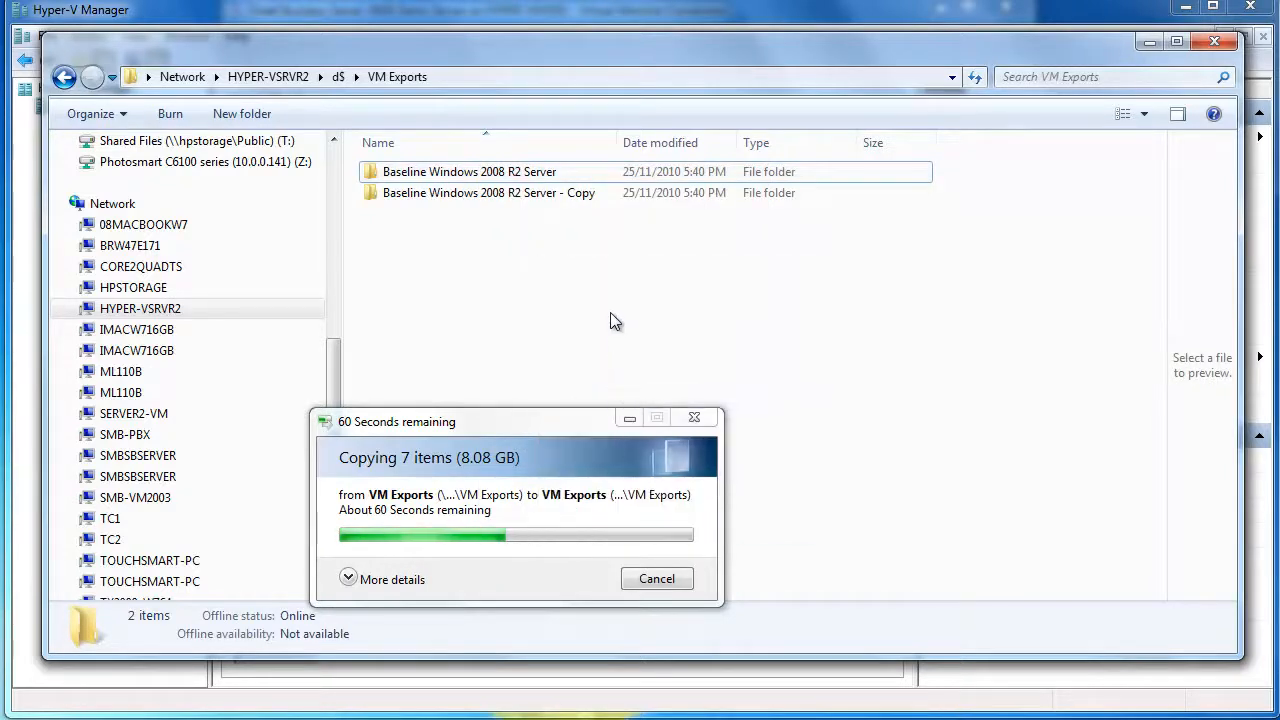
pyautogui.moveTo(559, 425); pyautogui.dragTo(950, 246)
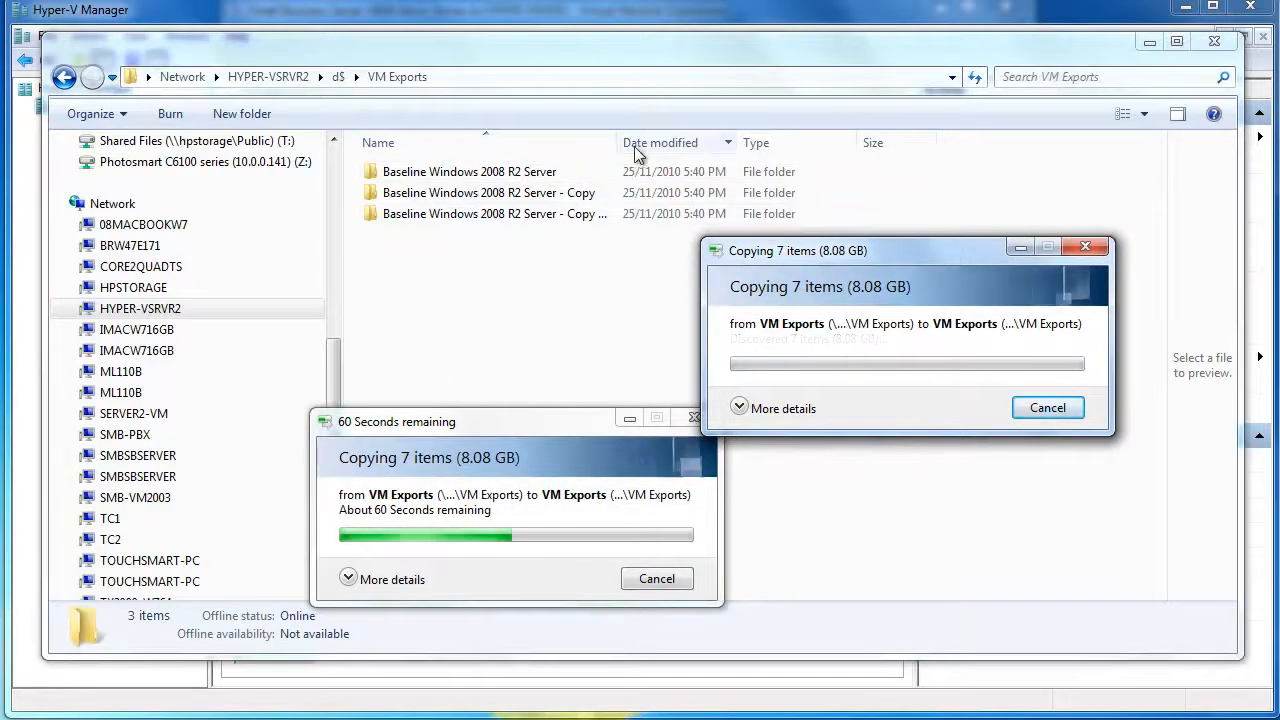
pyautogui.moveTo(611, 142); pyautogui.dragTo(706, 143)
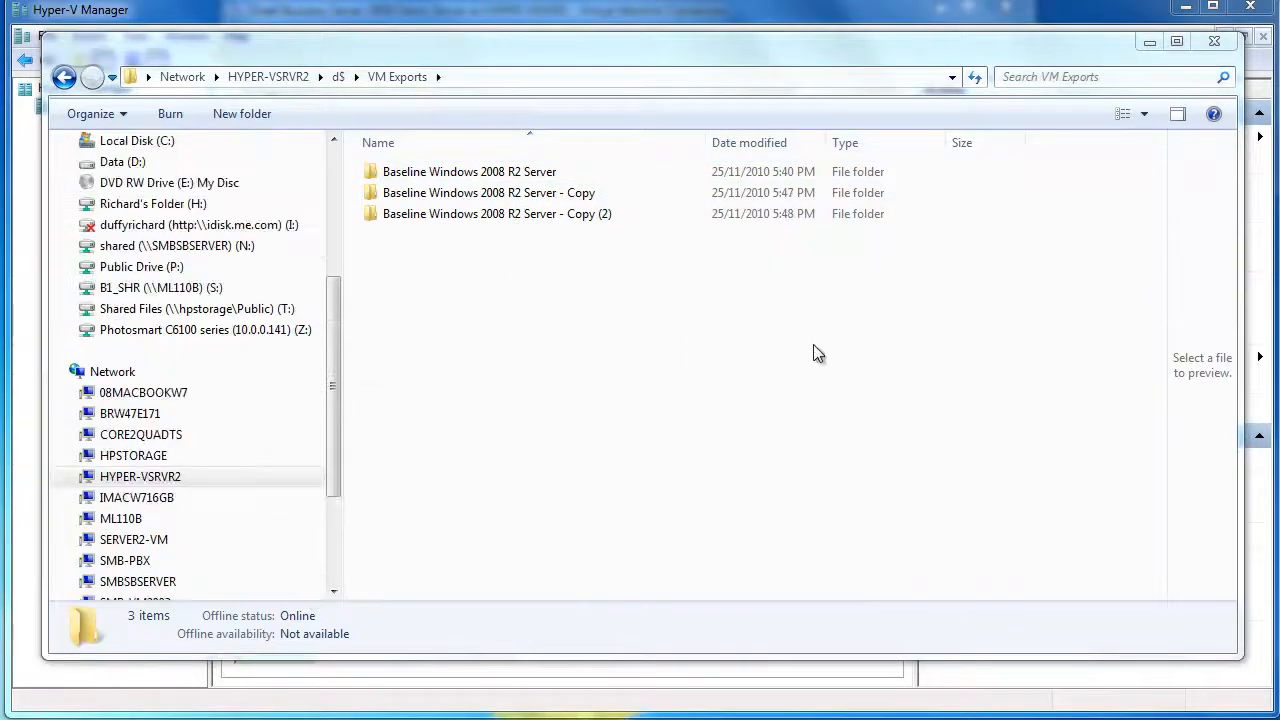
# Cut both Baseline Windows 2008 R2 Server copy folders from VM Exports
pyautogui.click(497, 196)
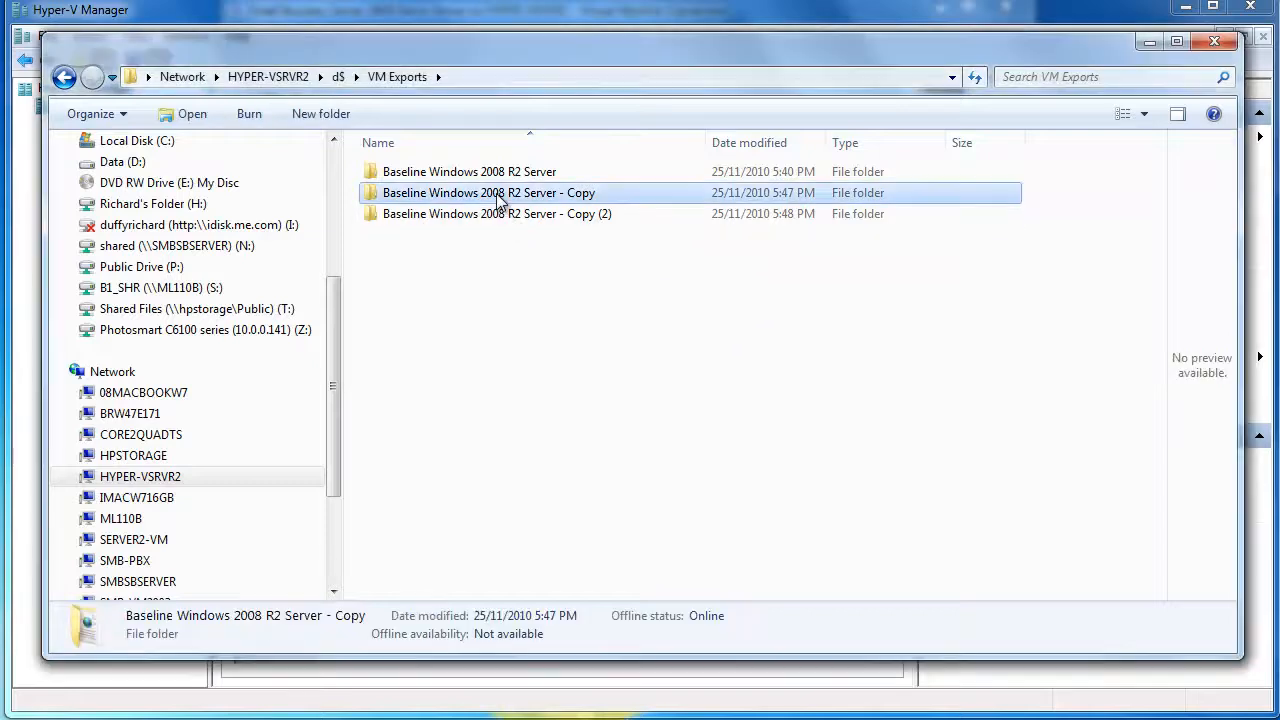
pyautogui.keyDown('shift'); pyautogui.click(500, 212); pyautogui.keyUp('shift')
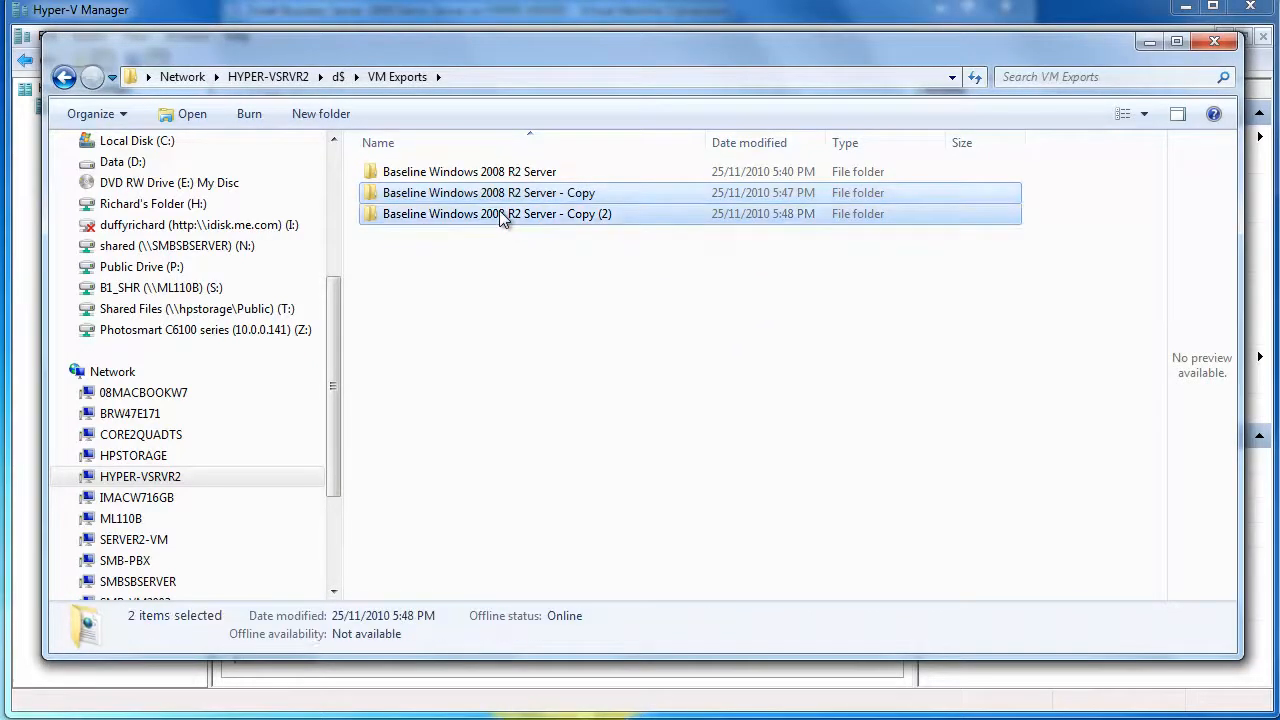
pyautogui.rightClick(502, 219)
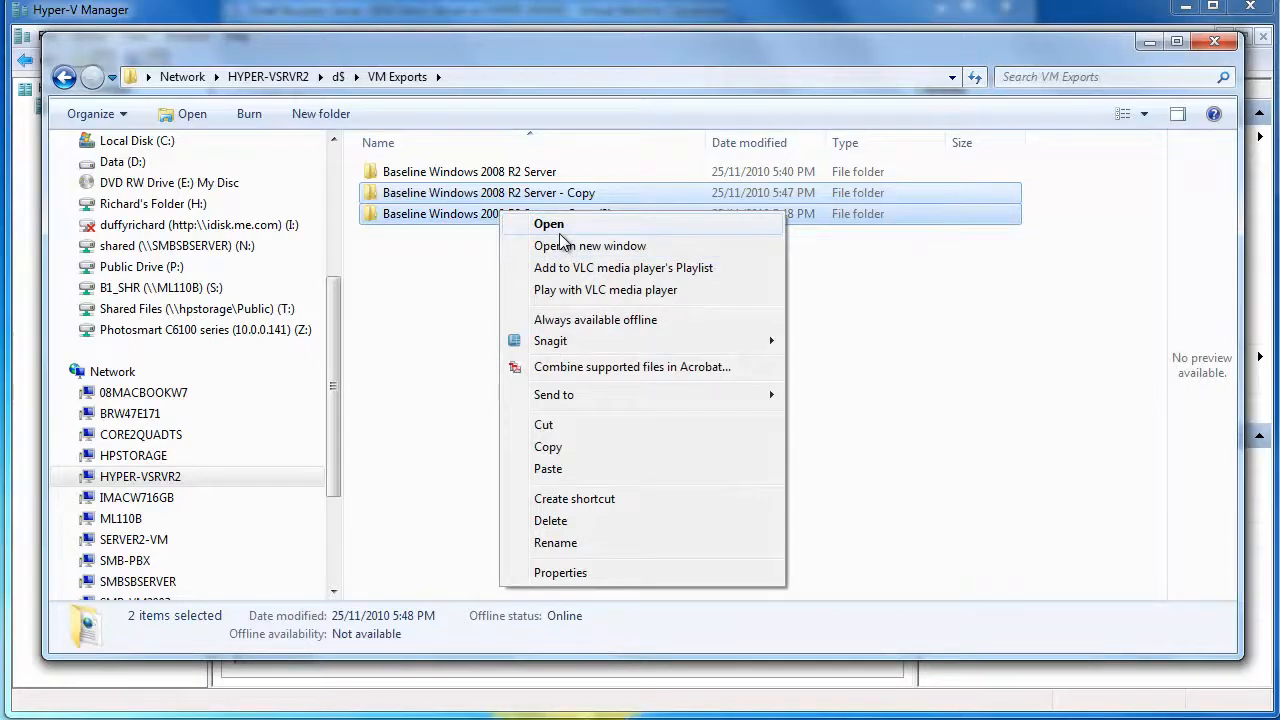
pyautogui.click(545, 428)
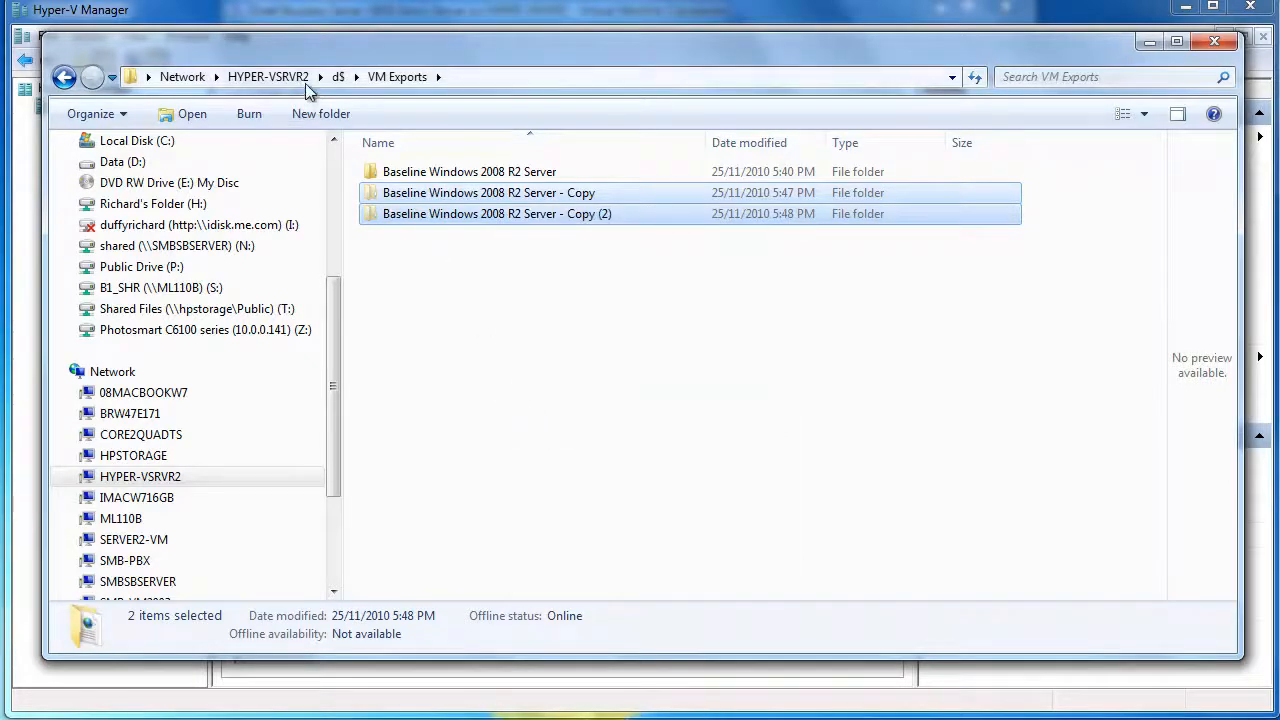
# Paste them into d$\Production VMs and widen the Name column
pyautogui.click(337, 77)
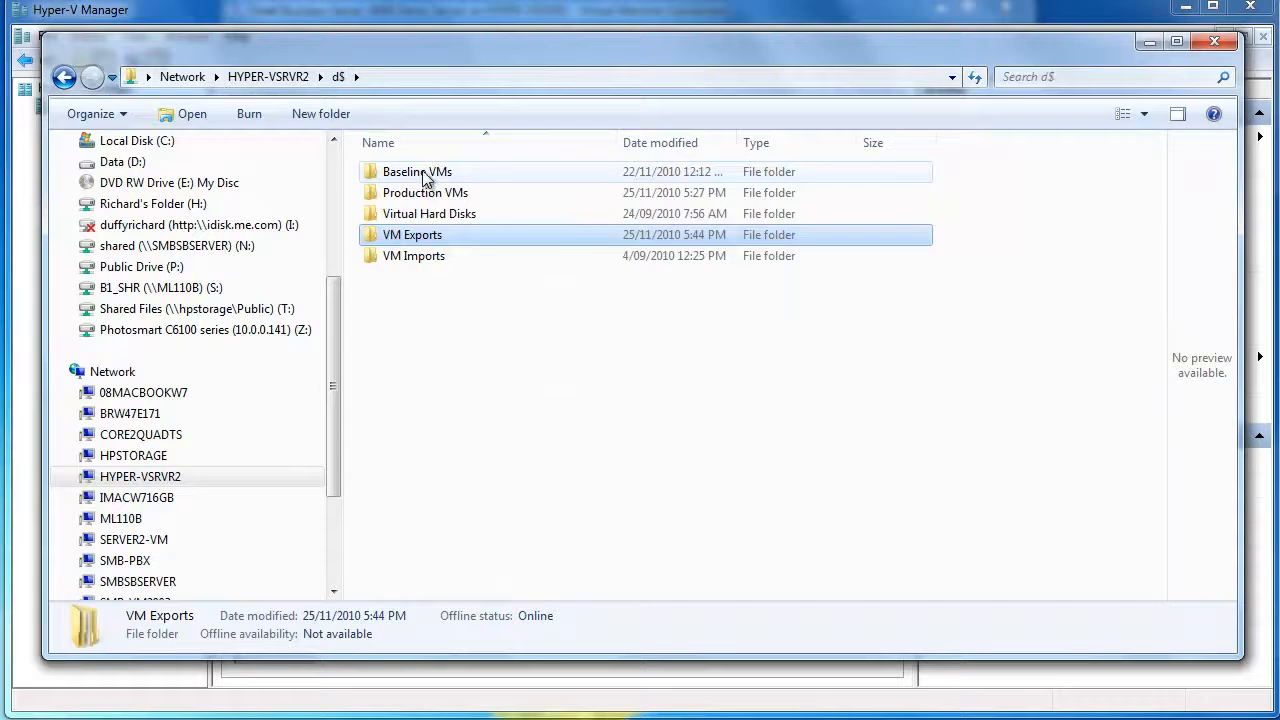
pyautogui.doubleClick(423, 192)
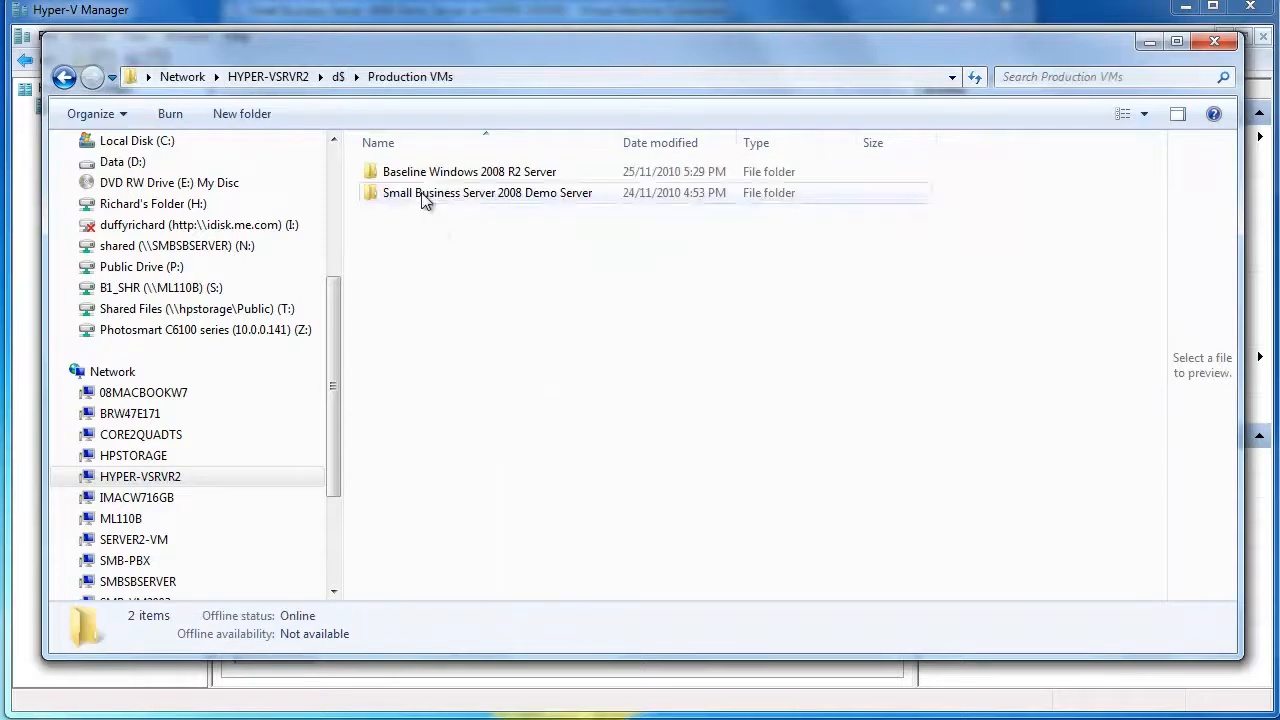
pyautogui.rightClick(453, 283)
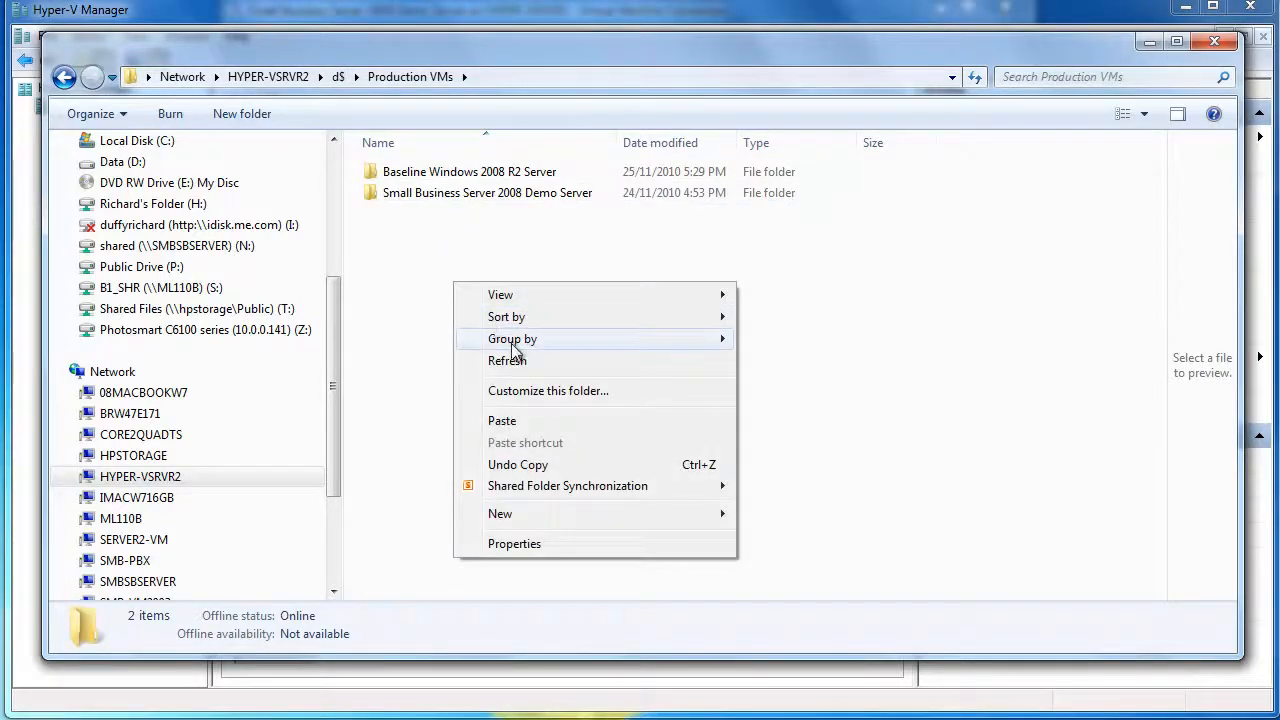
pyautogui.click(514, 420)
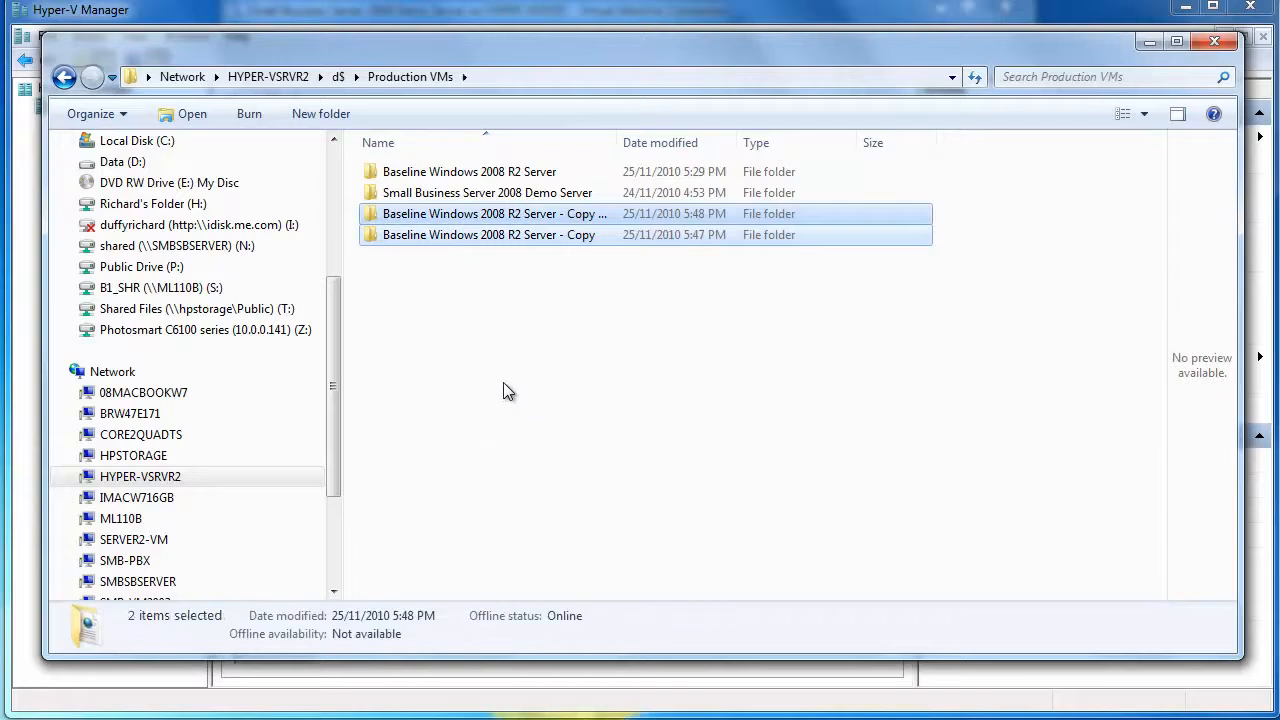
pyautogui.click(481, 346)
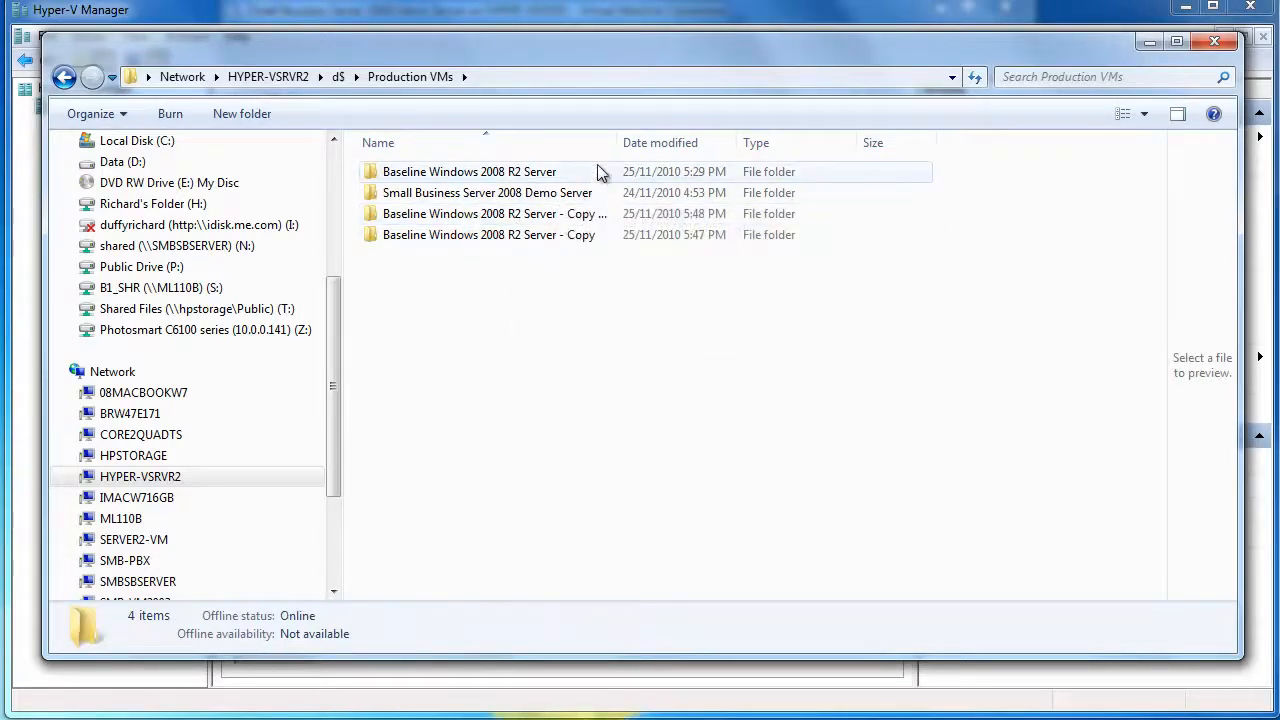
pyautogui.moveTo(617, 142); pyautogui.dragTo(690, 142)
# Rename the 'Copy (2)' folder to SQL Server
pyautogui.click(512, 218)
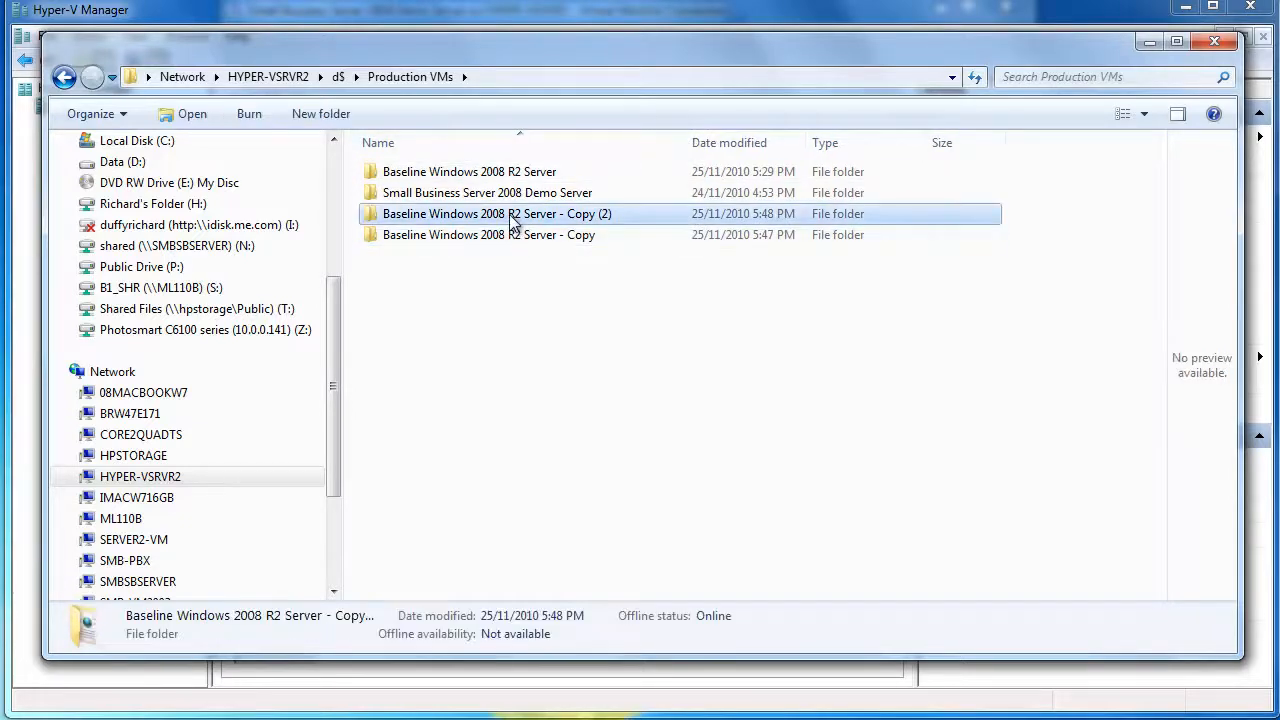
pyautogui.click(512, 215)
pyautogui.write('S')
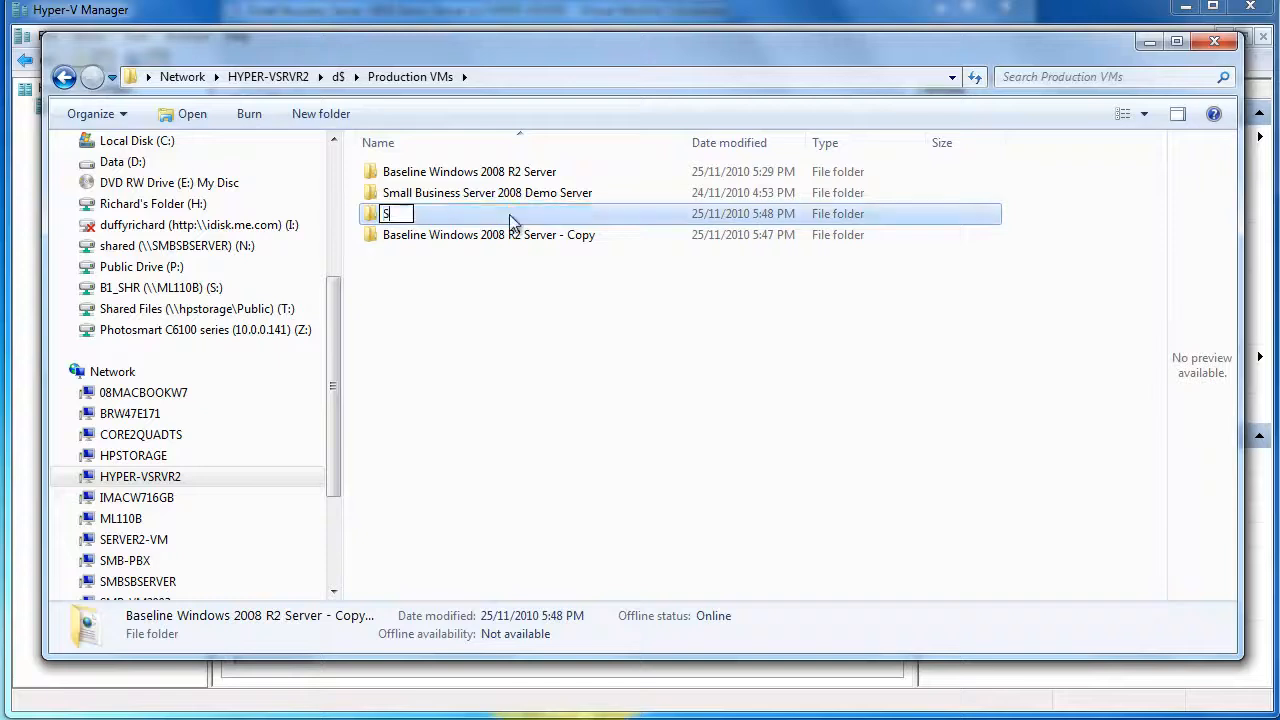
pyautogui.write('QL Server')
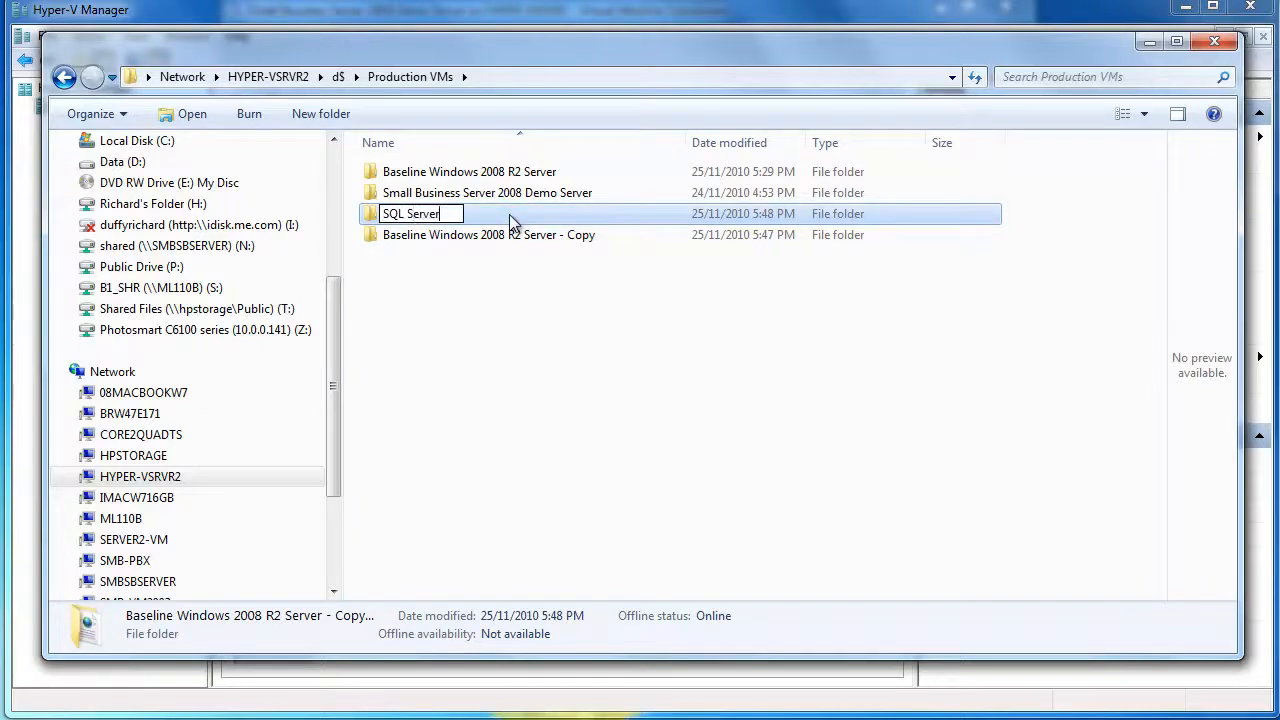
pyautogui.press('Return')
pyautogui.click(443, 337)
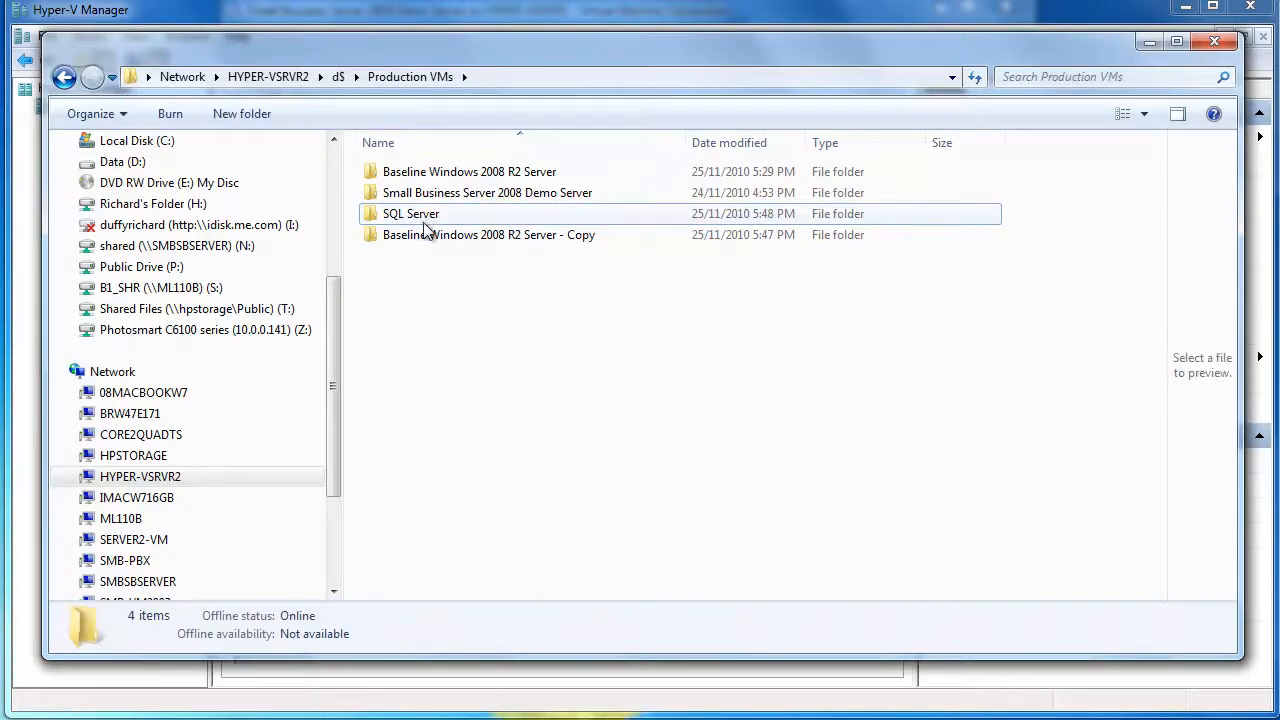
# Rename the remaining copy folder to Terminal Server and close the Explorer window
pyautogui.click(428, 234)
pyautogui.doubleClick(428, 234)
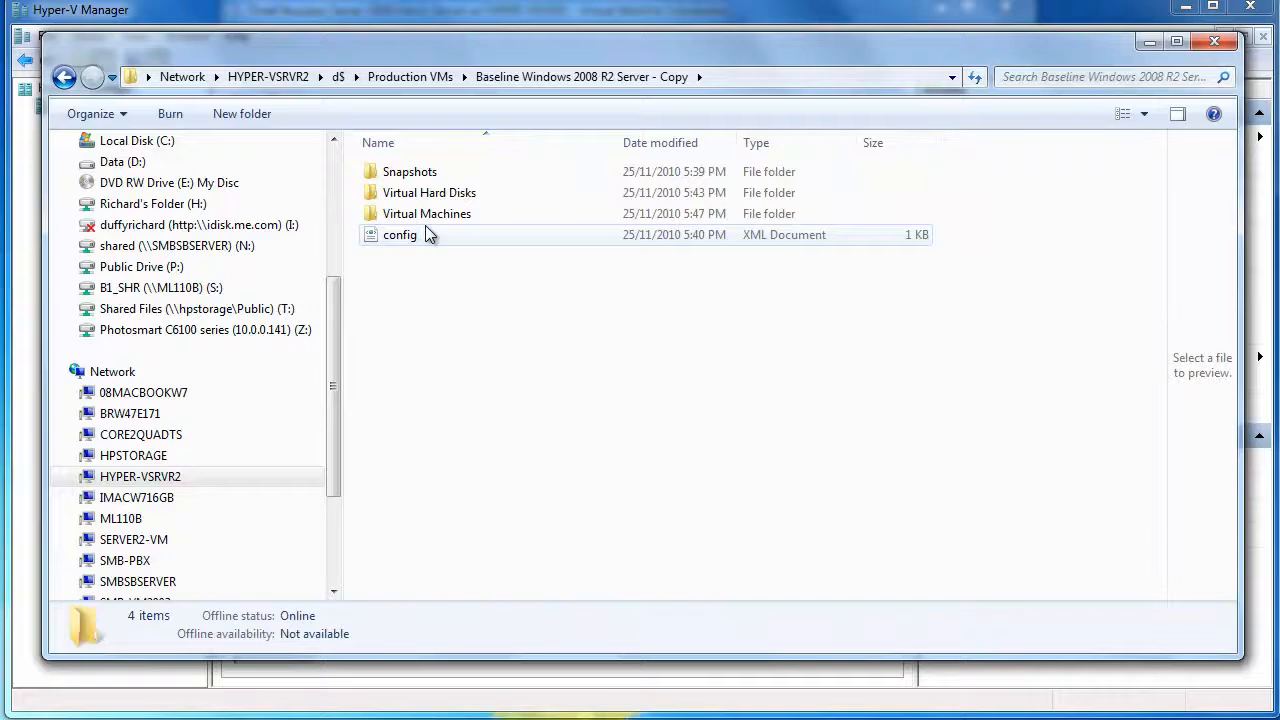
pyautogui.click(64, 78)
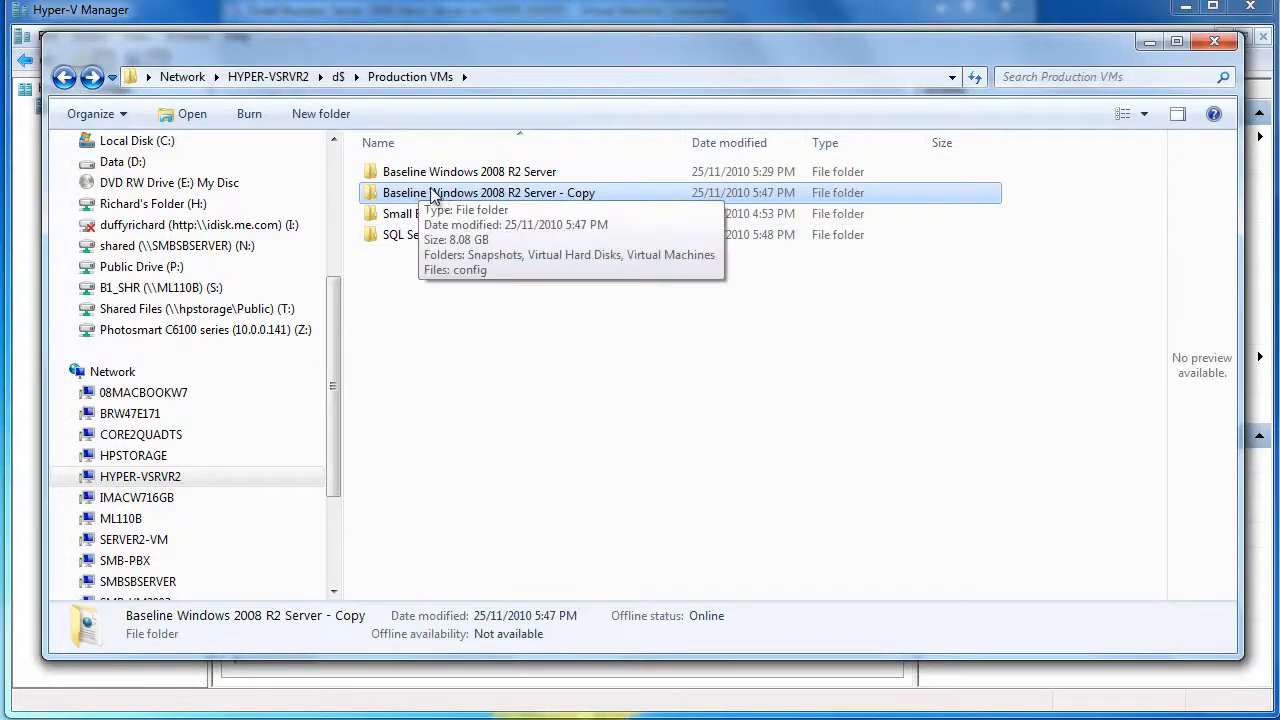
pyautogui.click(441, 198)
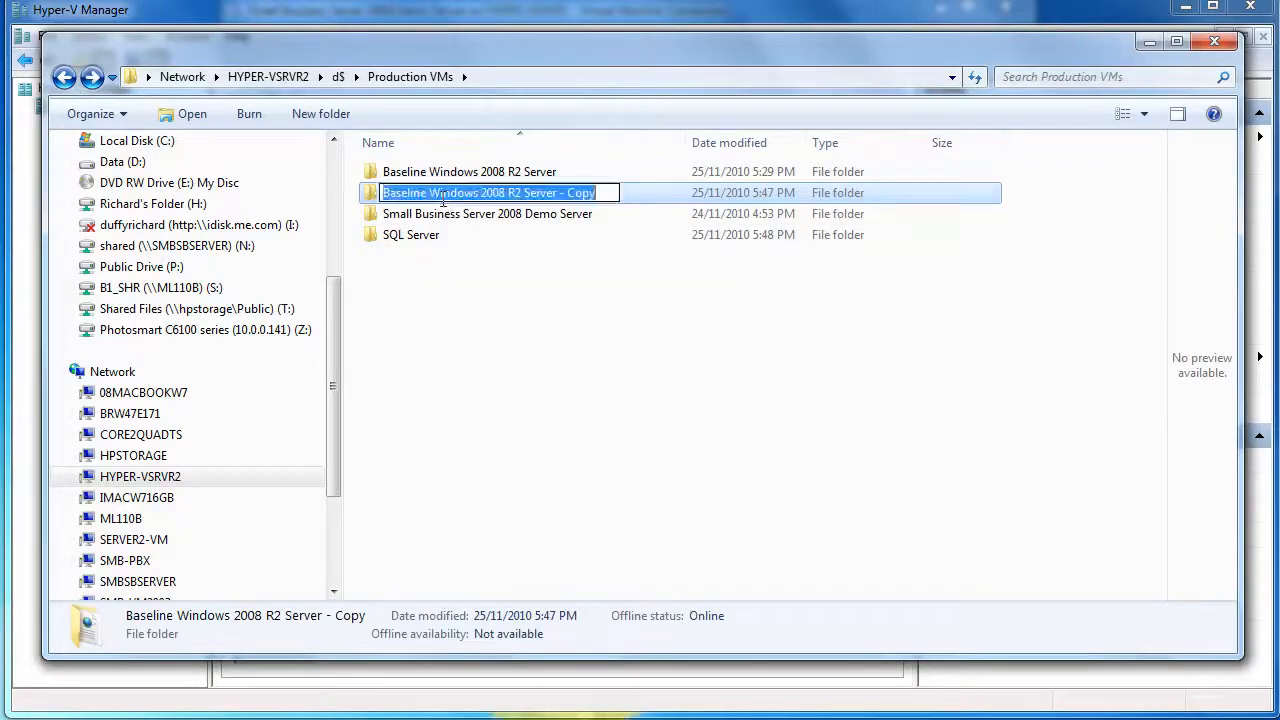
pyautogui.write('Term')
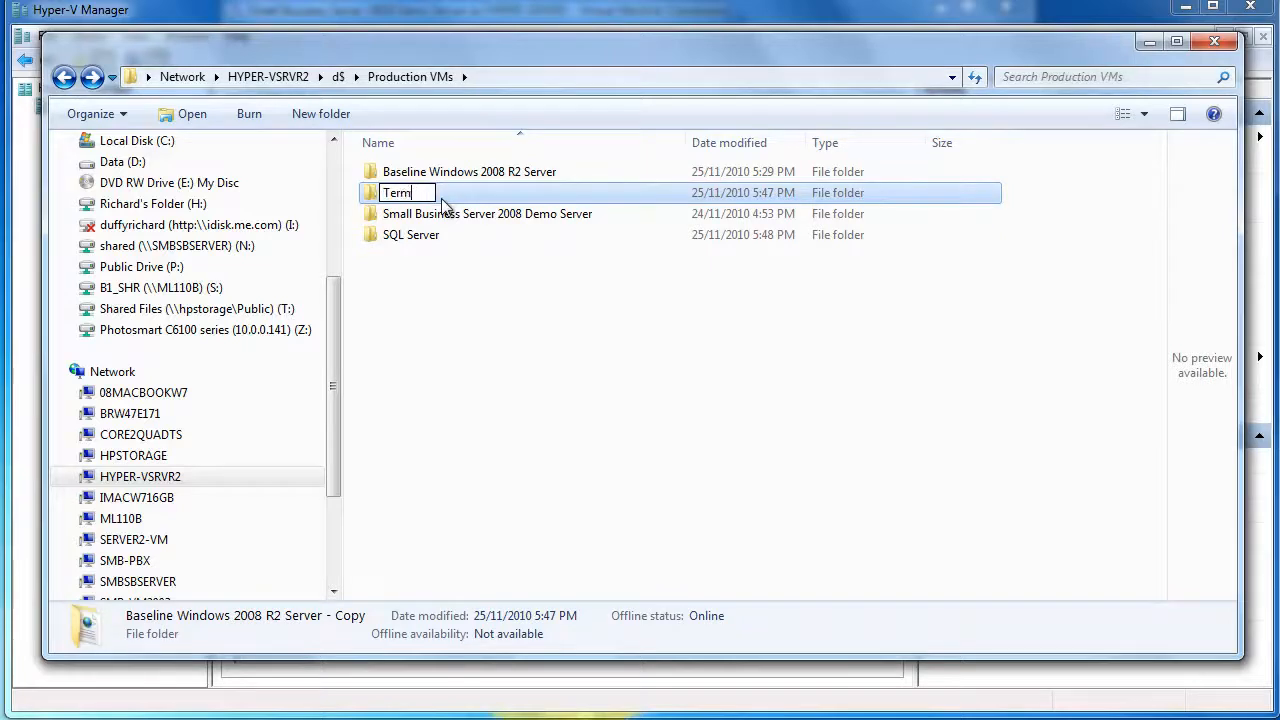
pyautogui.write('inal Server')
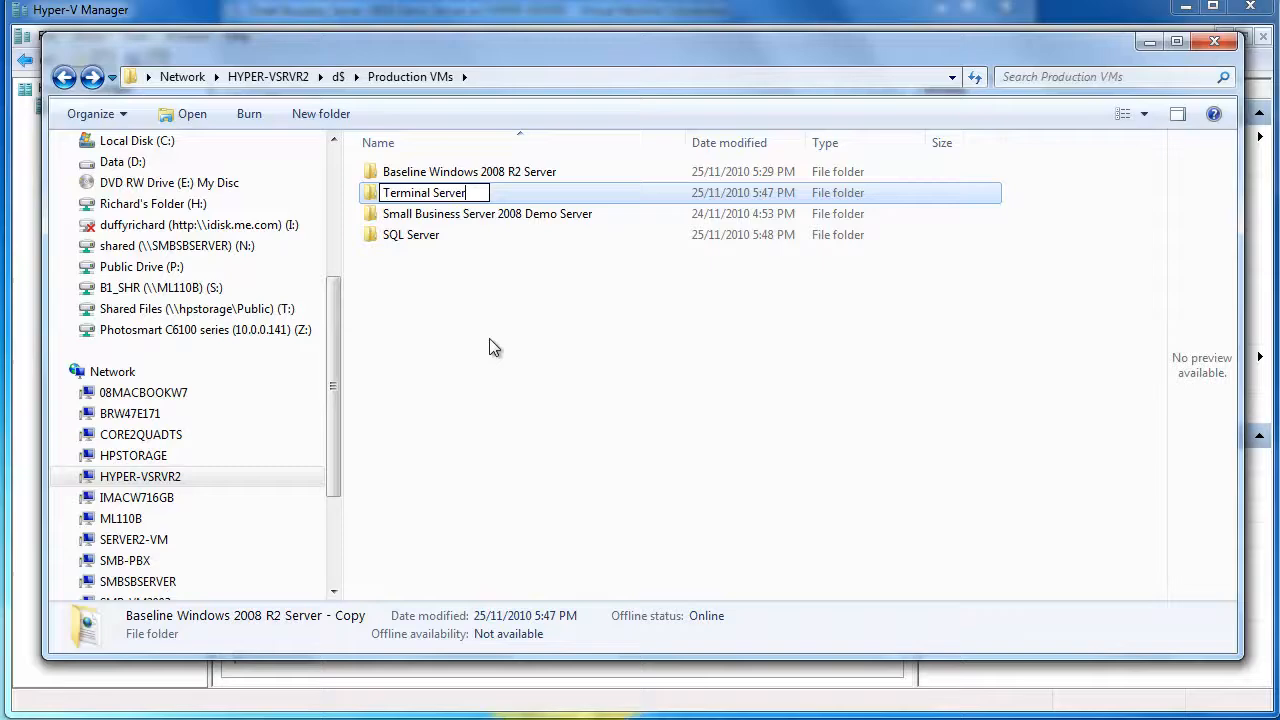
pyautogui.press('Return')
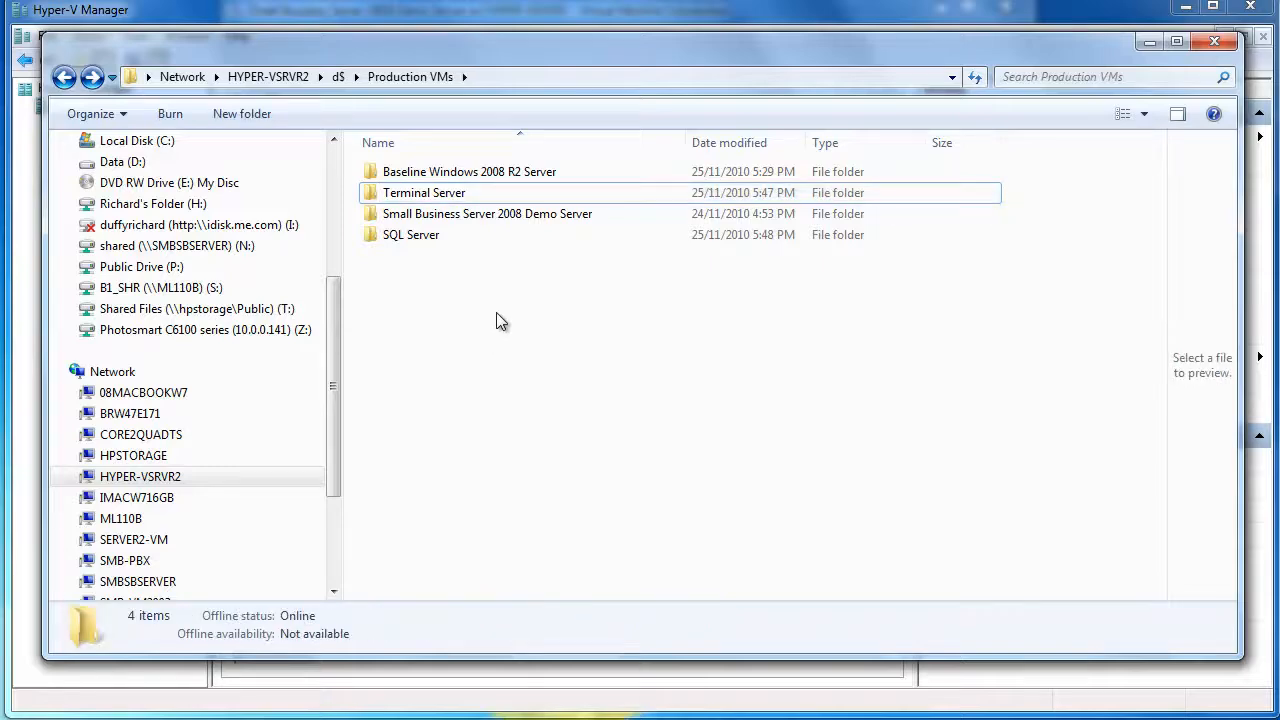
pyautogui.click(1214, 42)
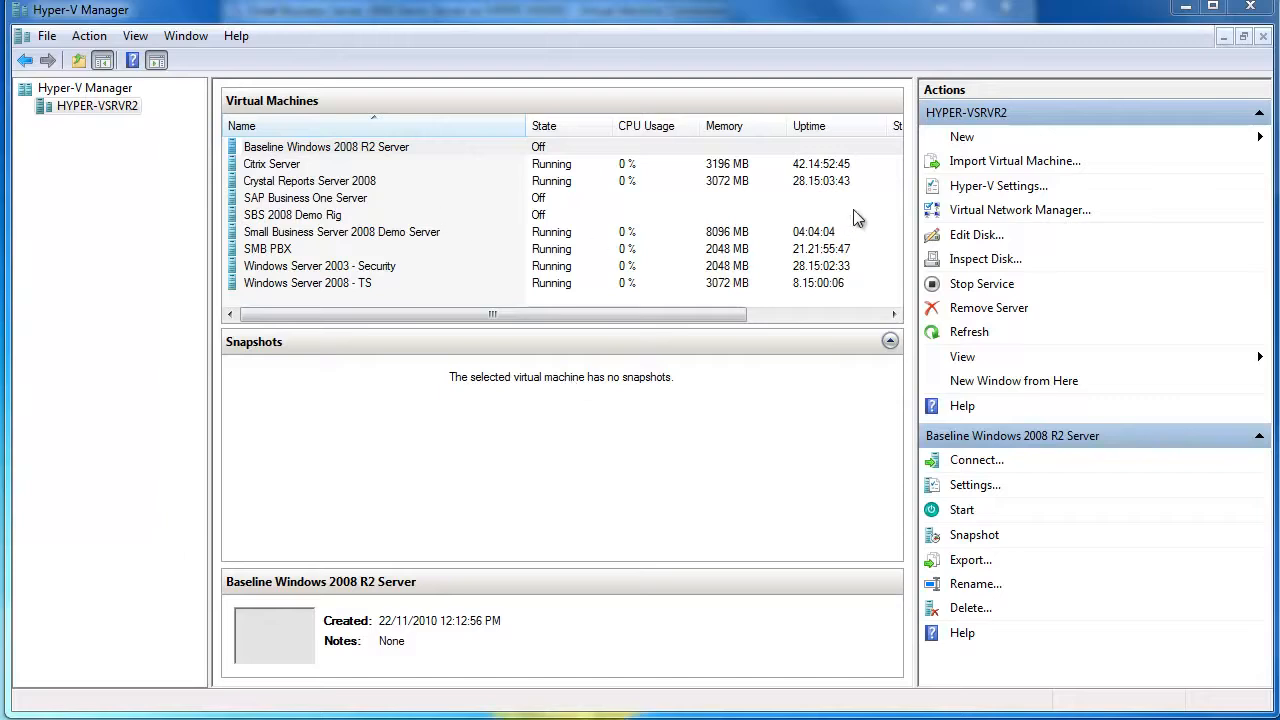
# Import the virtual machine from D:\Production VMs\SQL Server
pyautogui.click(985, 162)
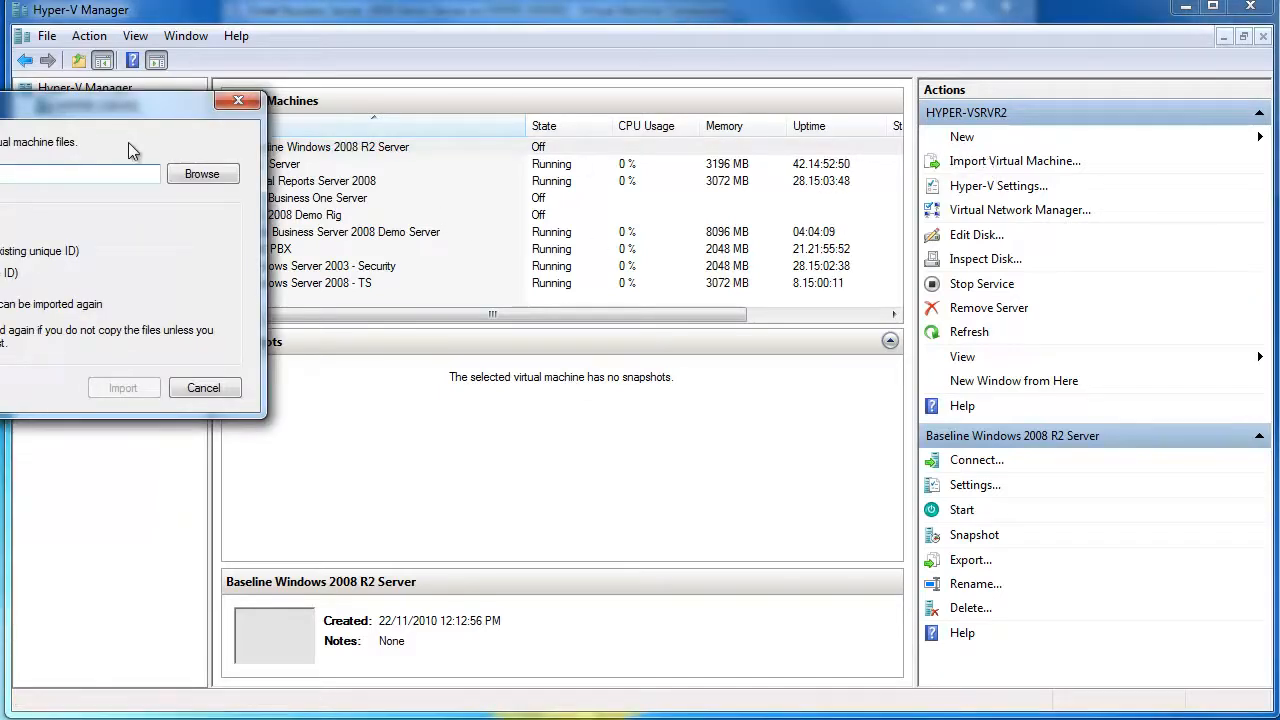
pyautogui.click(200, 174)
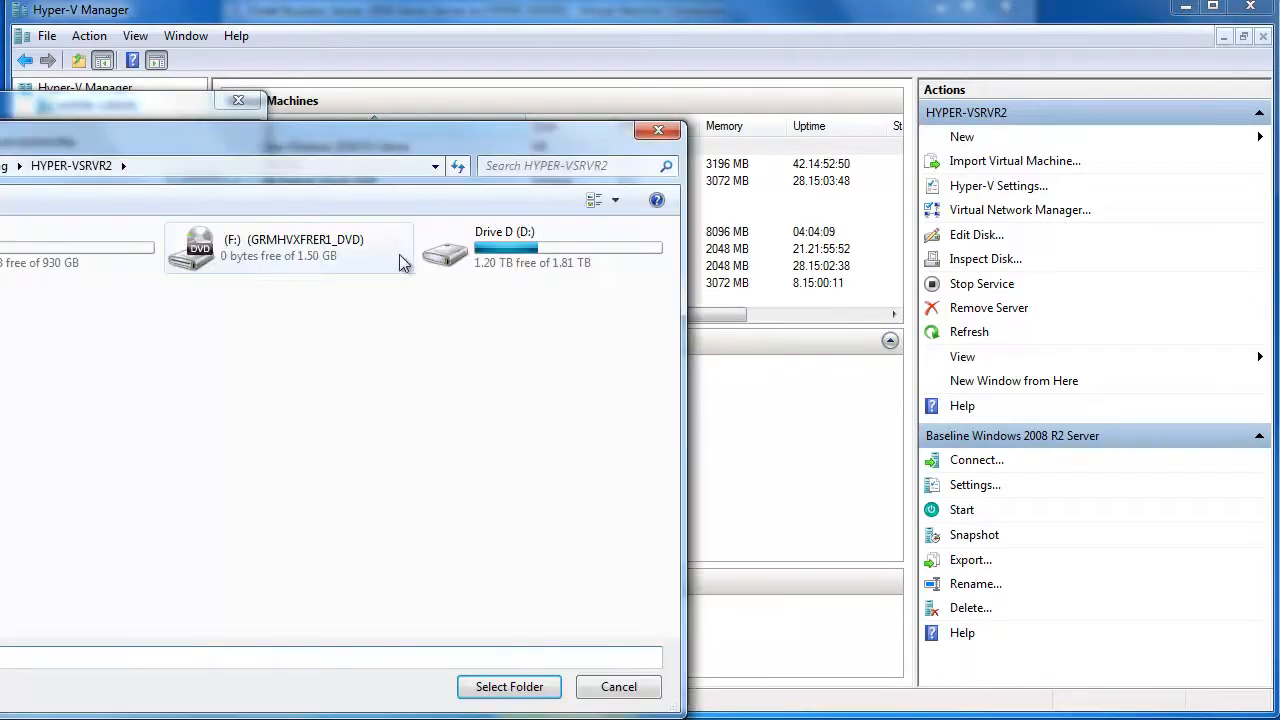
pyautogui.doubleClick(517, 249)
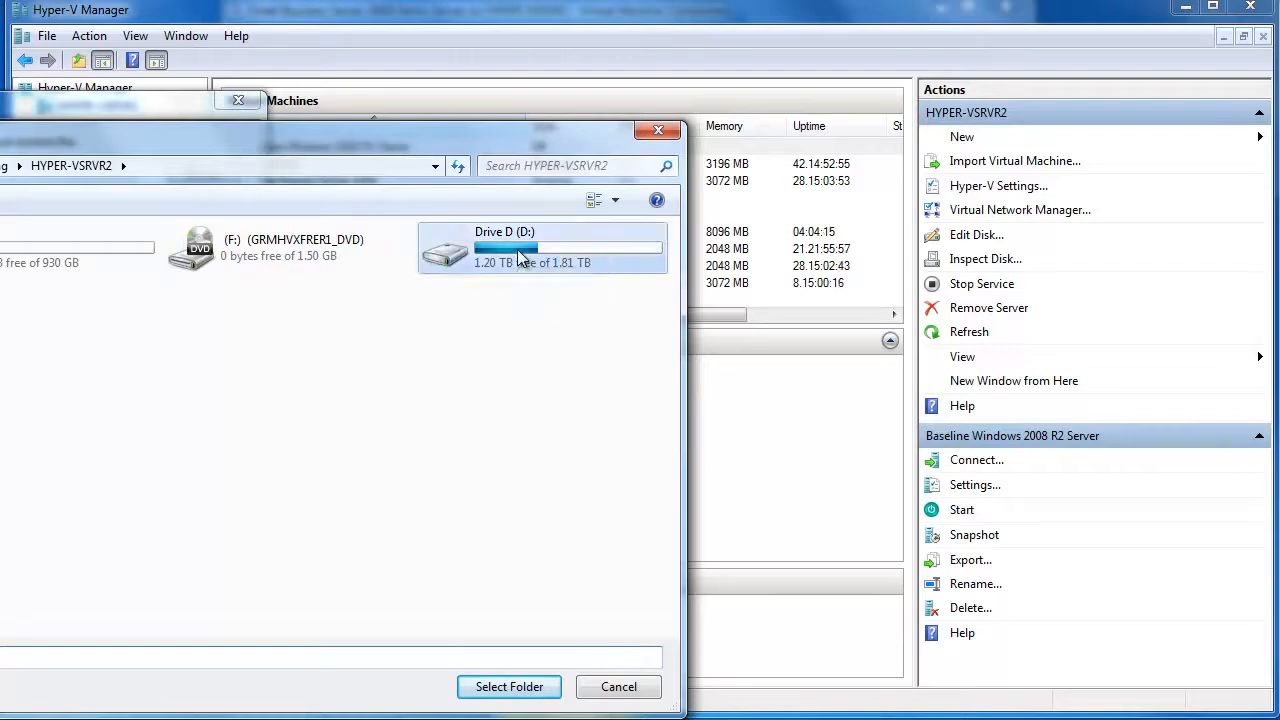
pyautogui.doubleClick(289, 242)
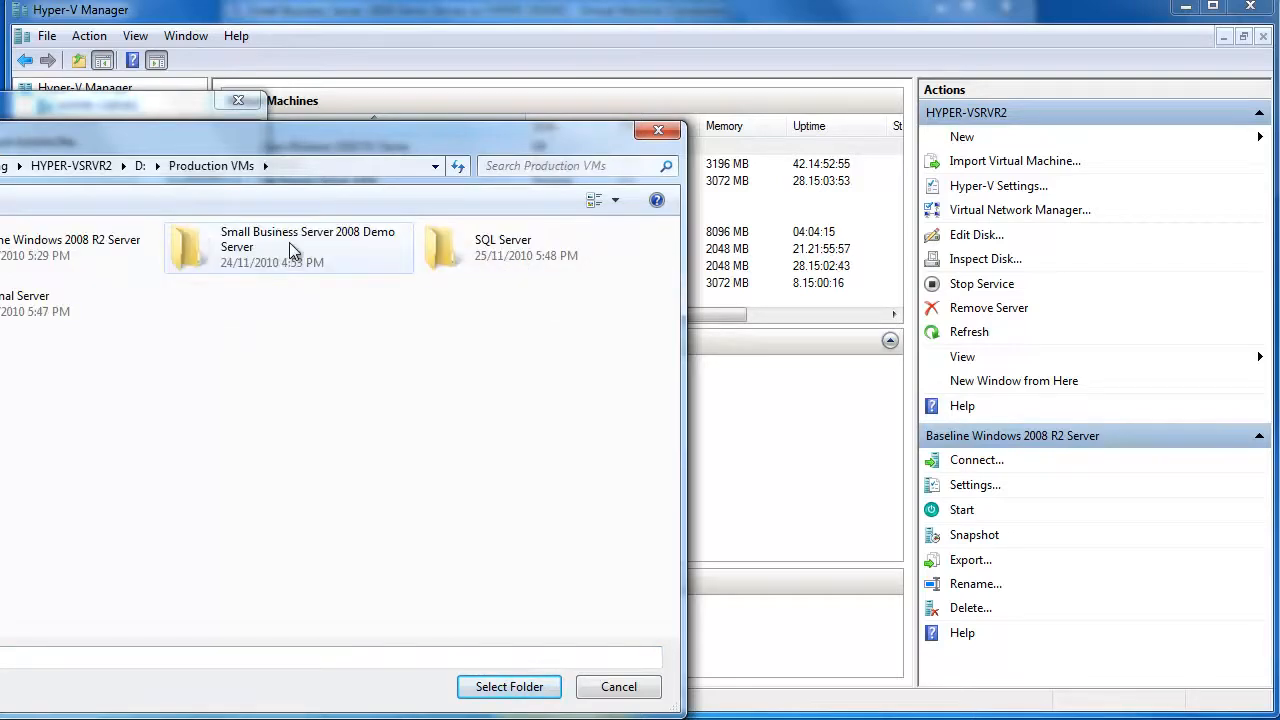
pyautogui.doubleClick(488, 251)
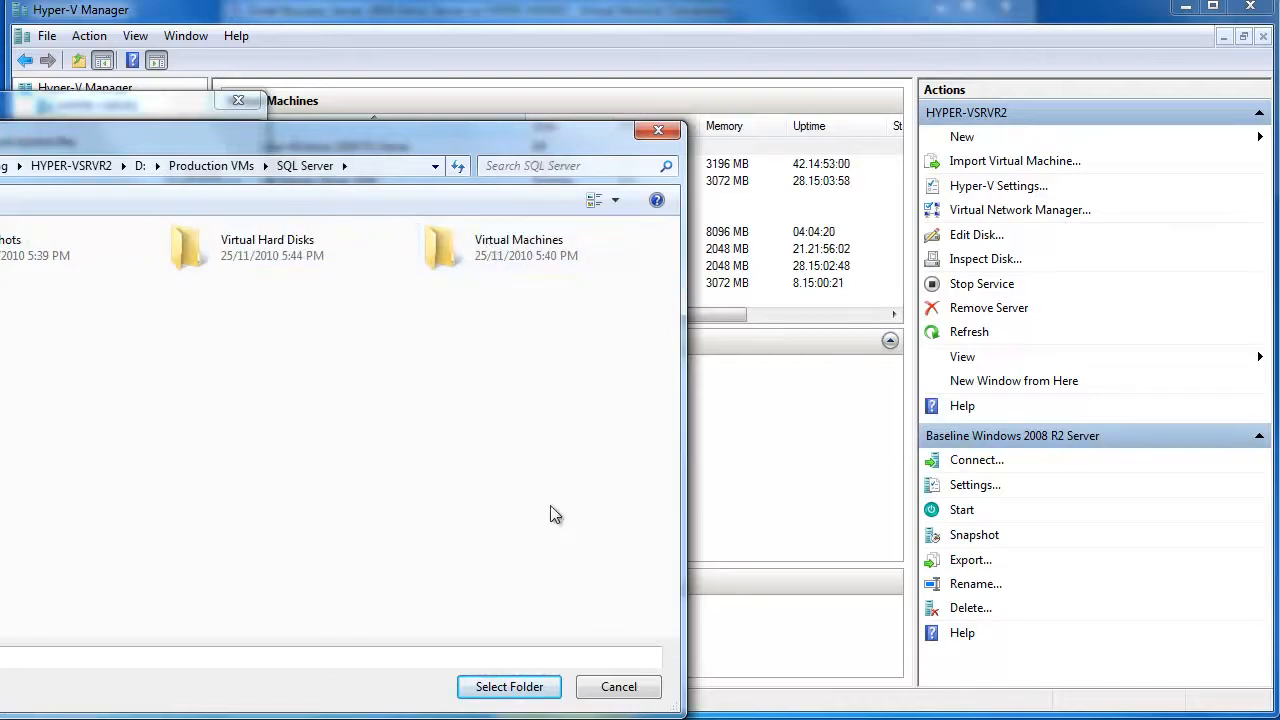
pyautogui.click(527, 687)
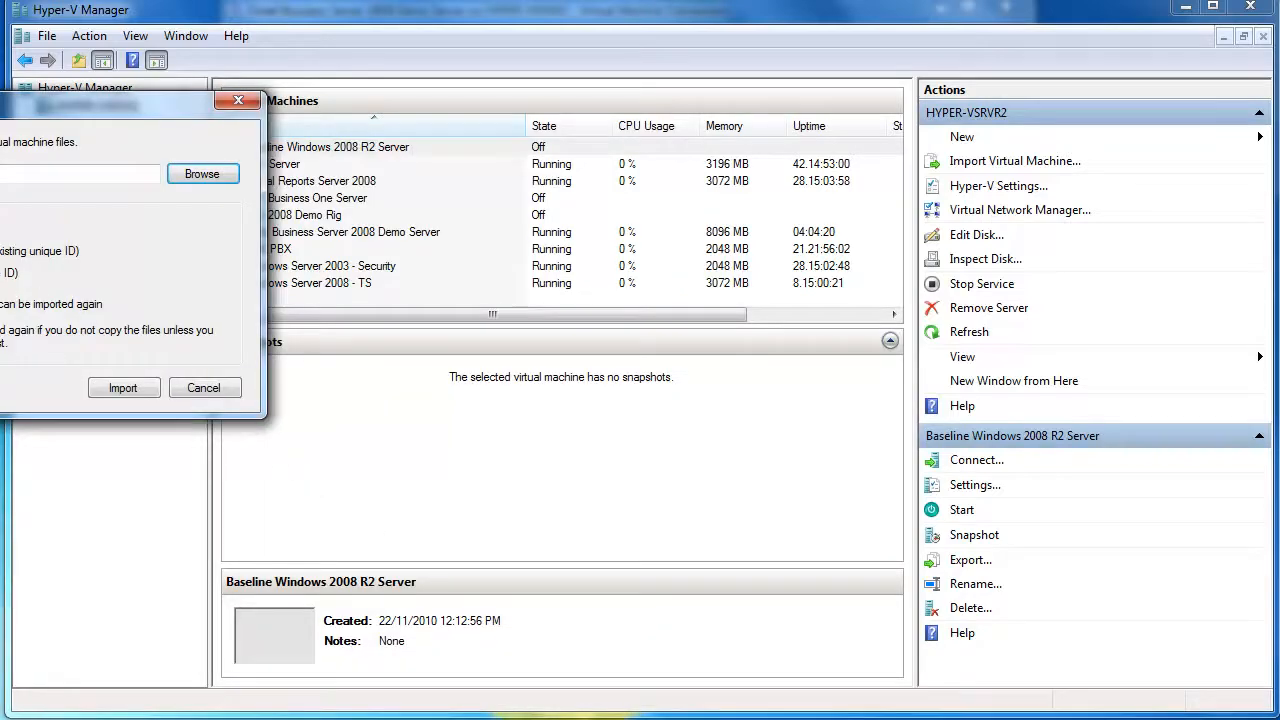
pyautogui.click(3, 273)
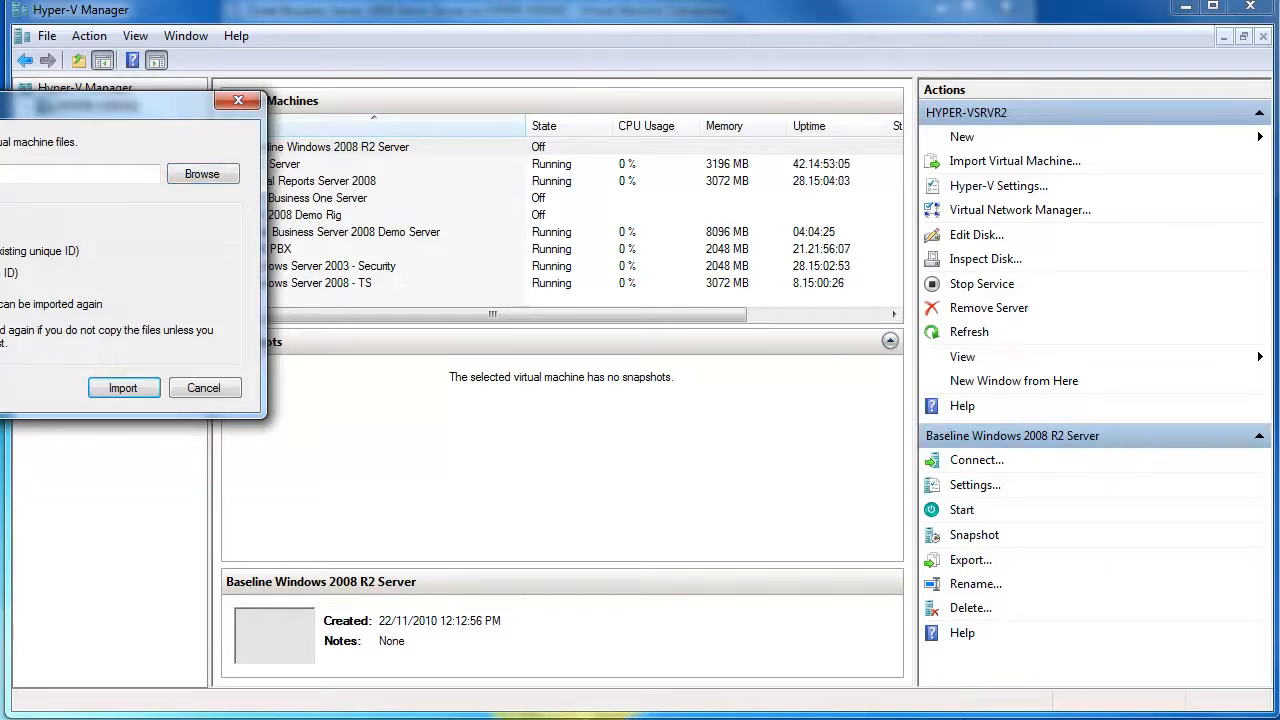
pyautogui.click(123, 388)
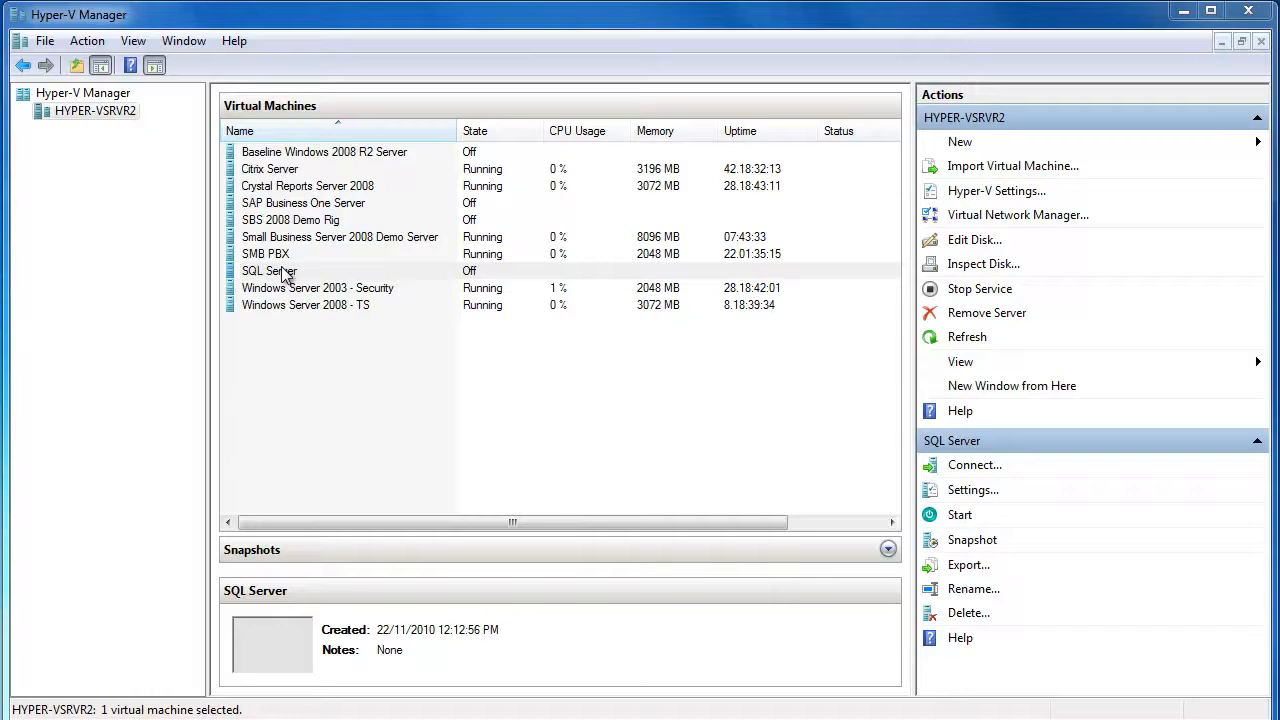
# Import D:\Production VMs\Terminal Server as a copied VM with a new unique ID
pyautogui.click(995, 168)
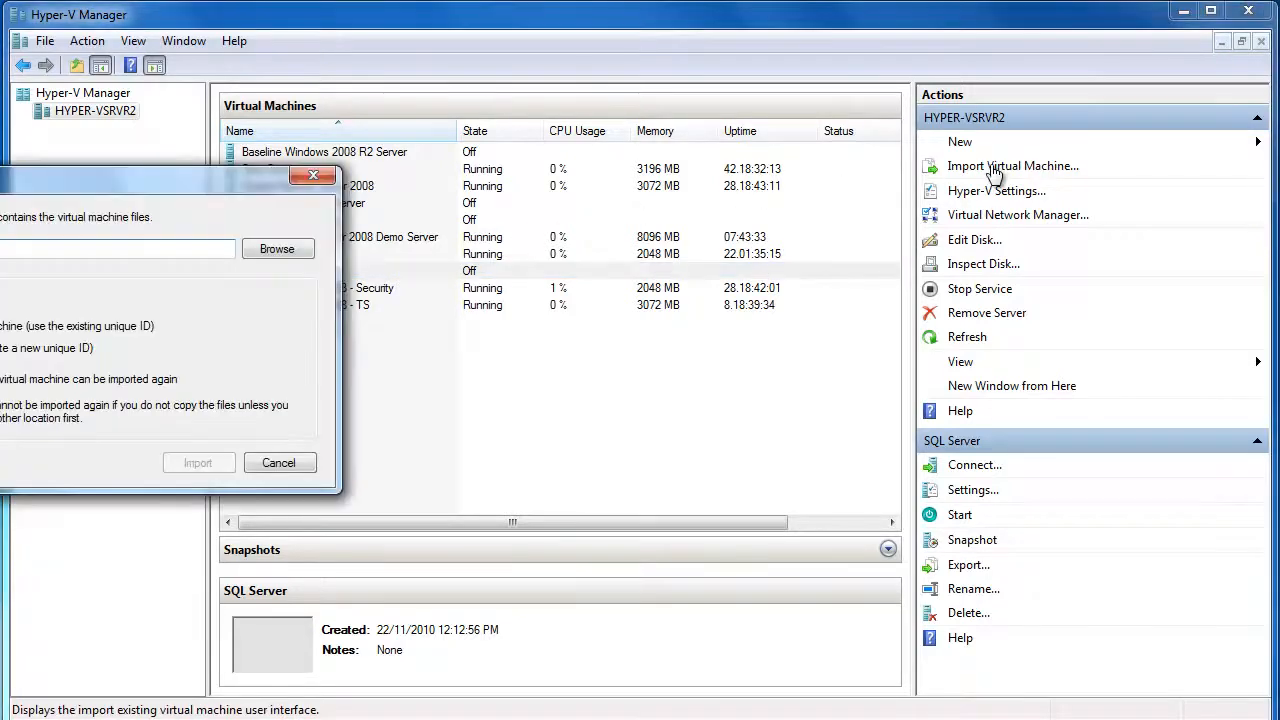
pyautogui.moveTo(155, 178); pyautogui.dragTo(560, 172)
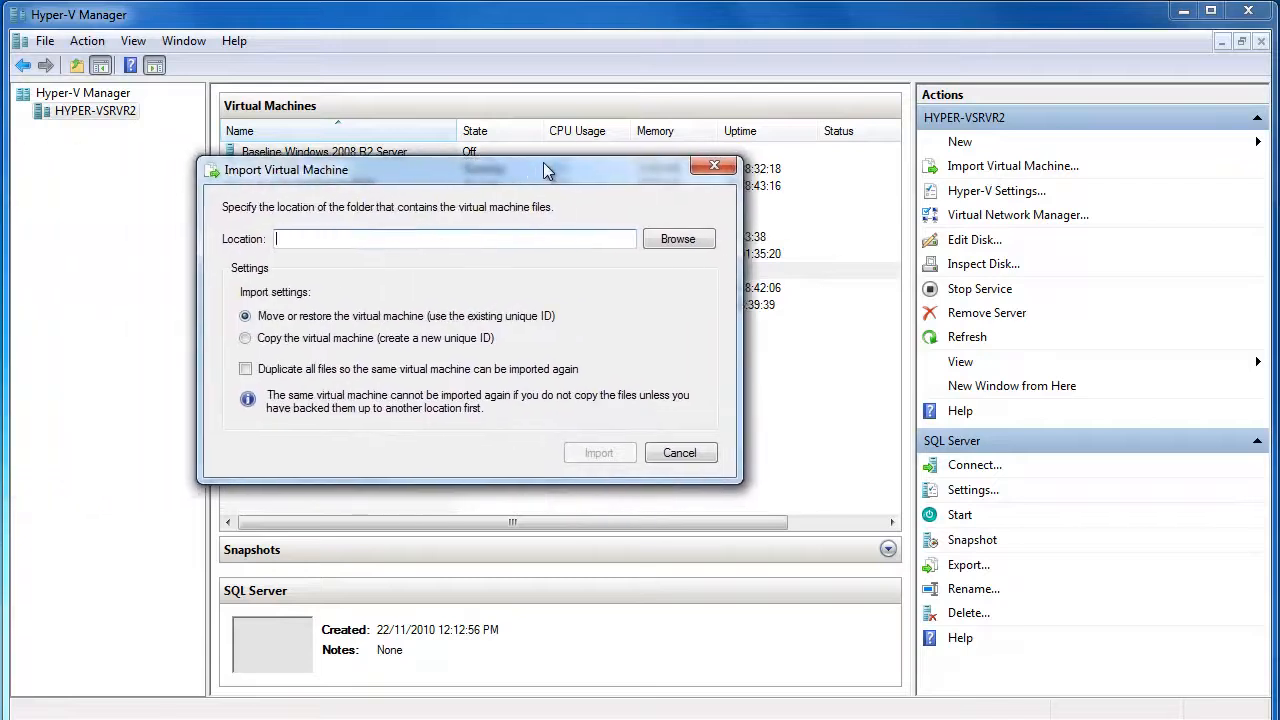
pyautogui.click(294, 338)
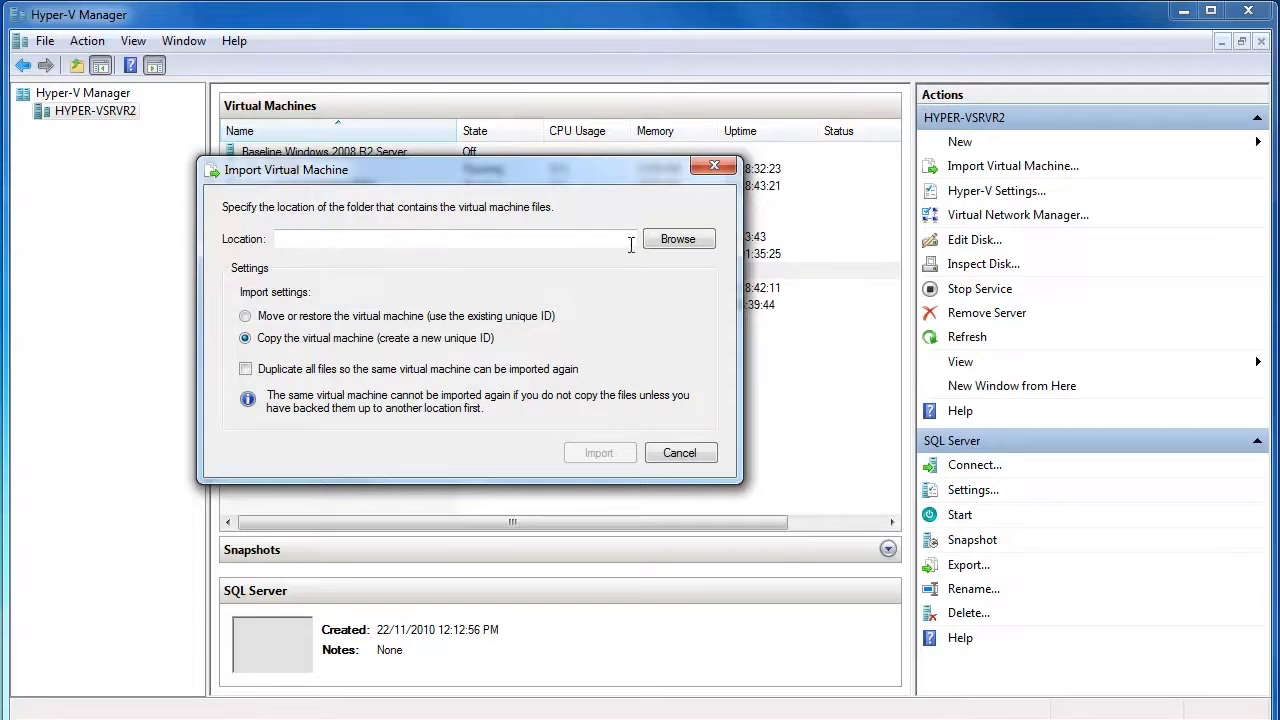
pyautogui.click(688, 238)
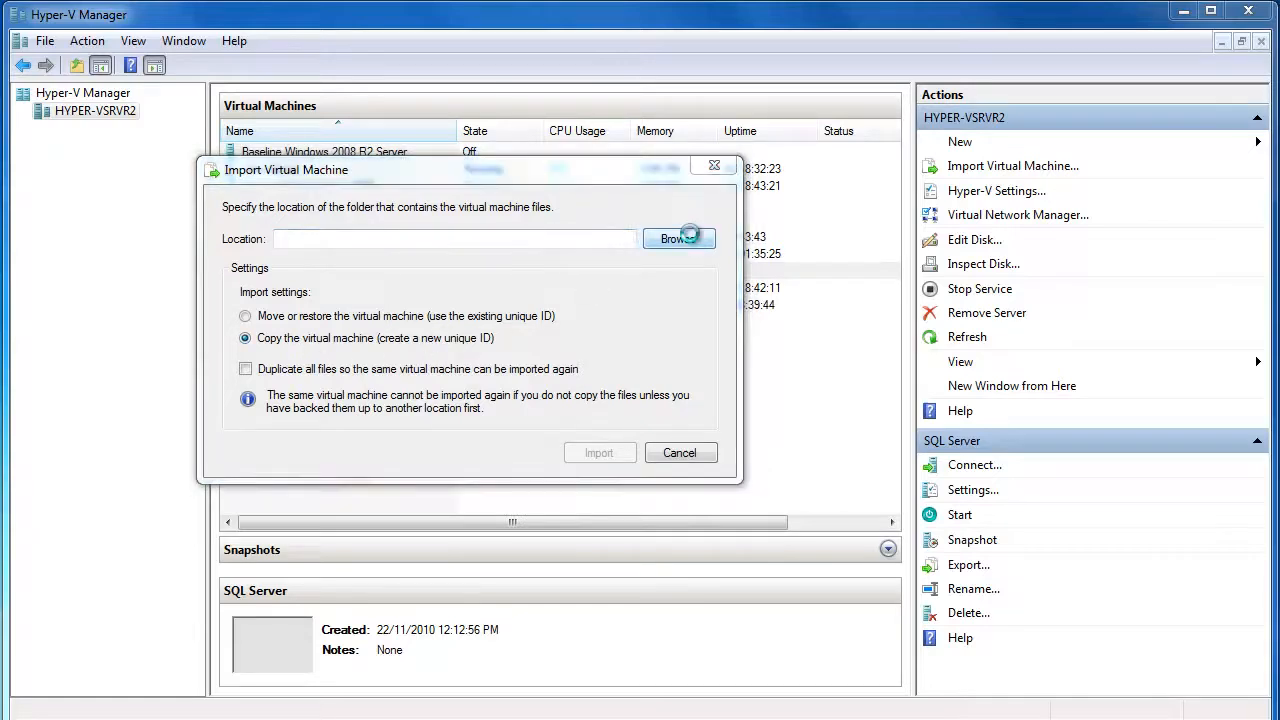
pyautogui.doubleClick(967, 327)
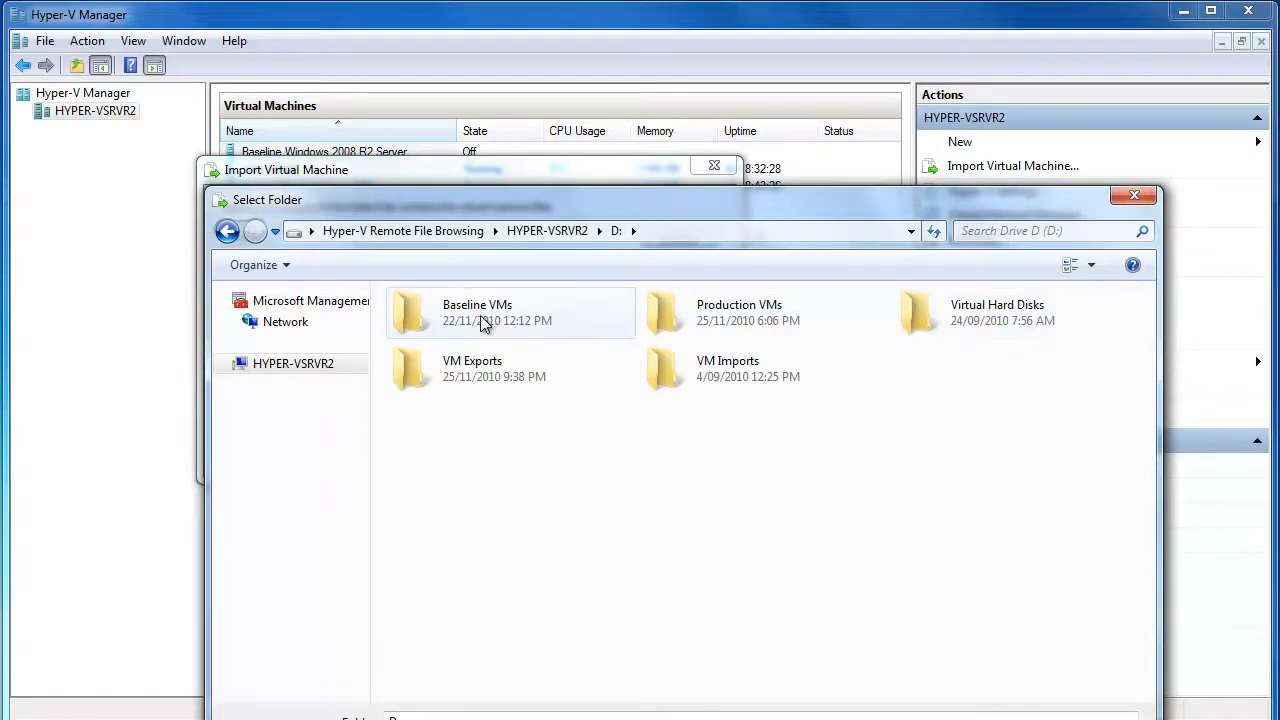
pyautogui.click(715, 322)
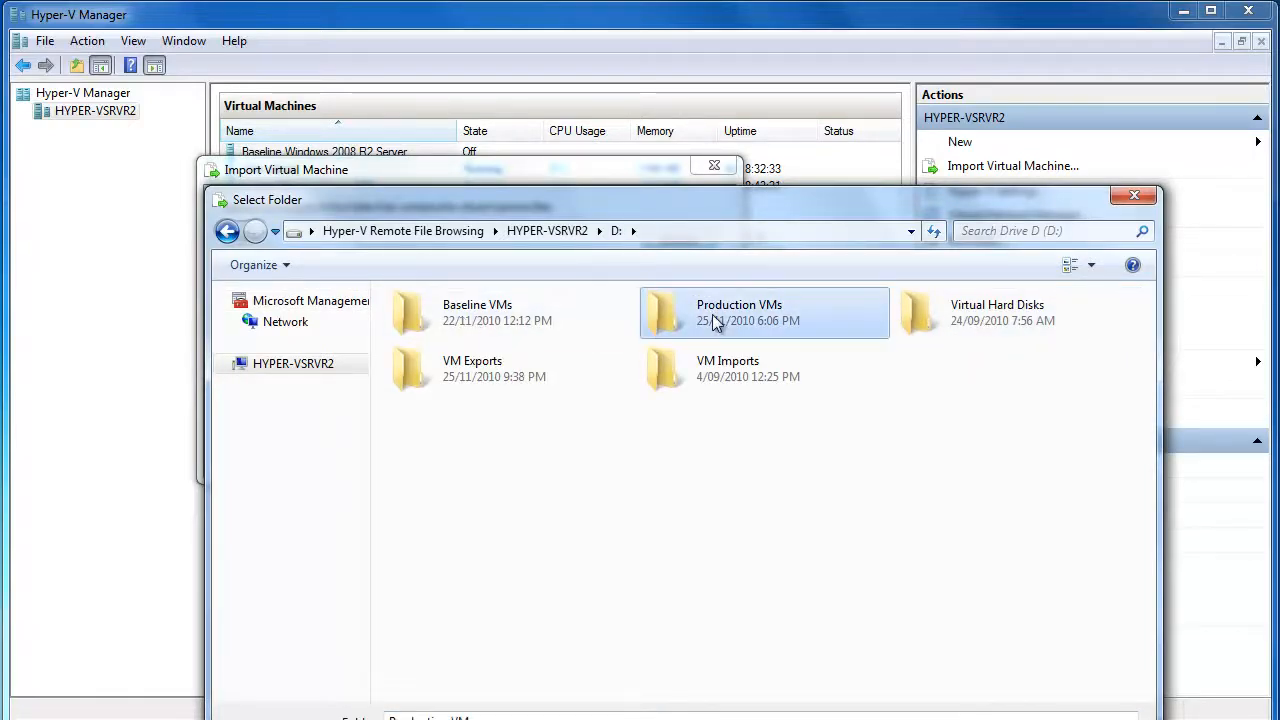
pyautogui.doubleClick(715, 322)
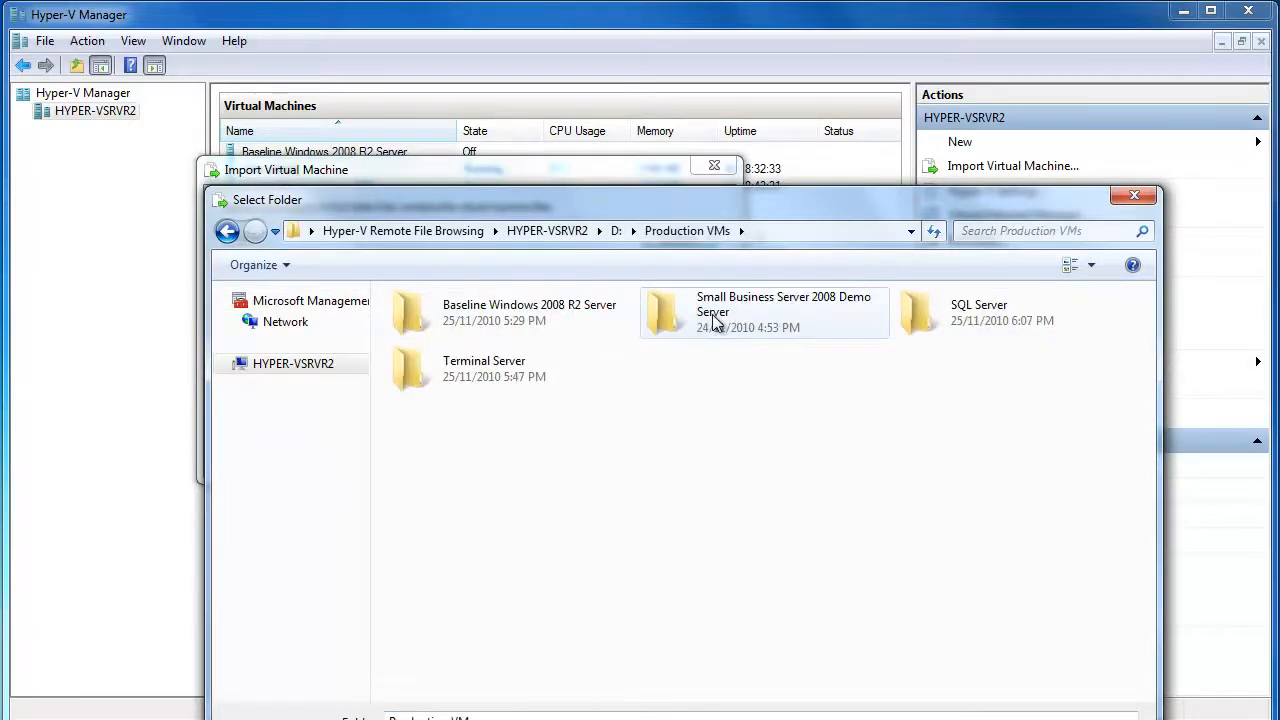
pyautogui.doubleClick(477, 372)
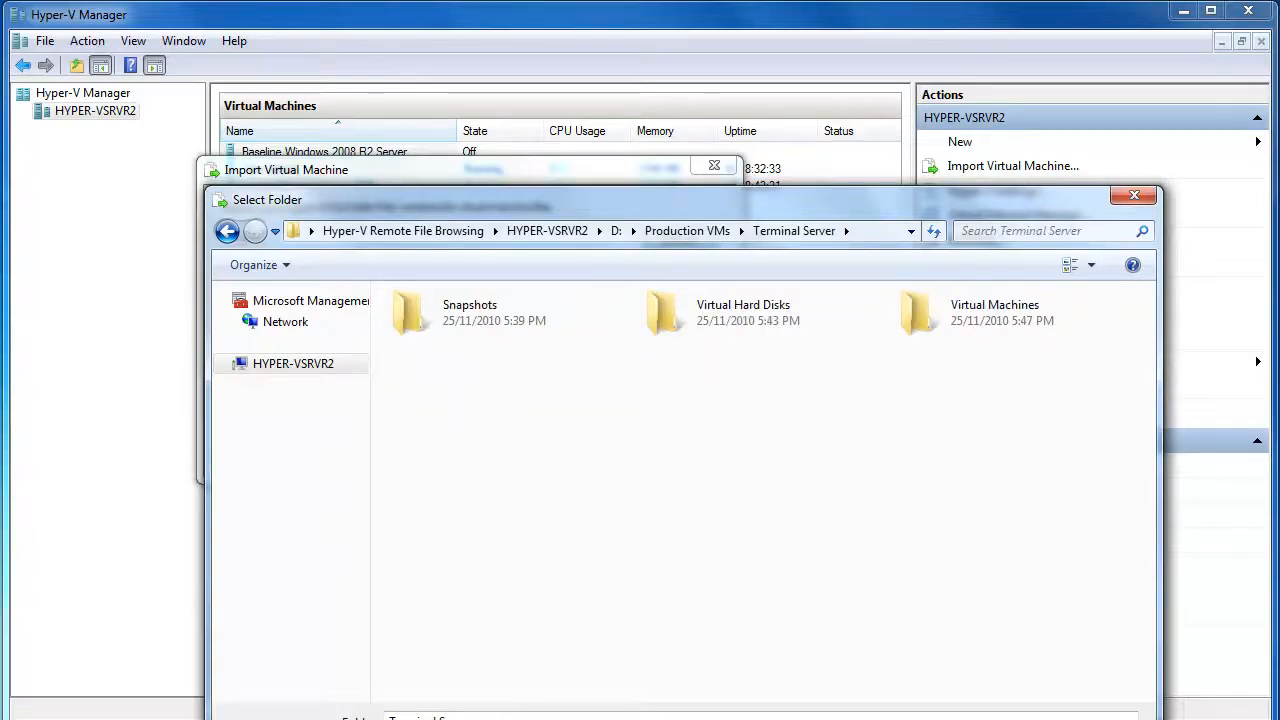
pyautogui.click(1012, 719)
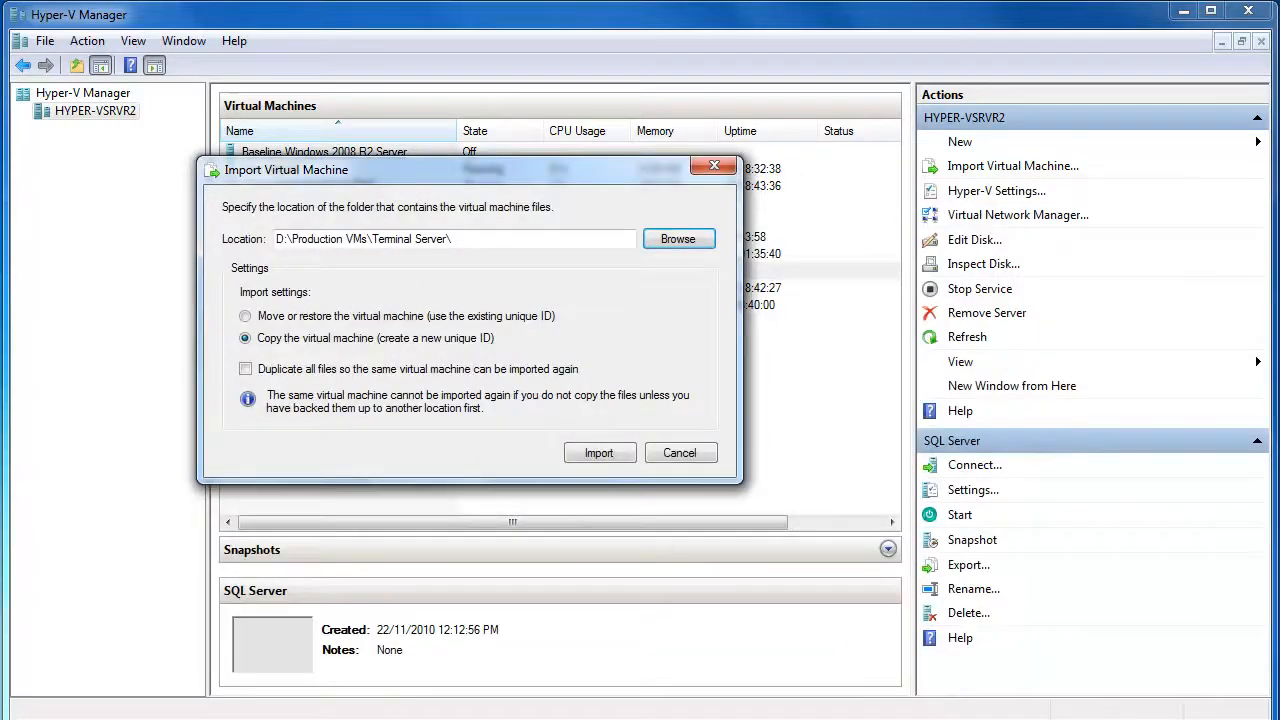
pyautogui.click(600, 454)
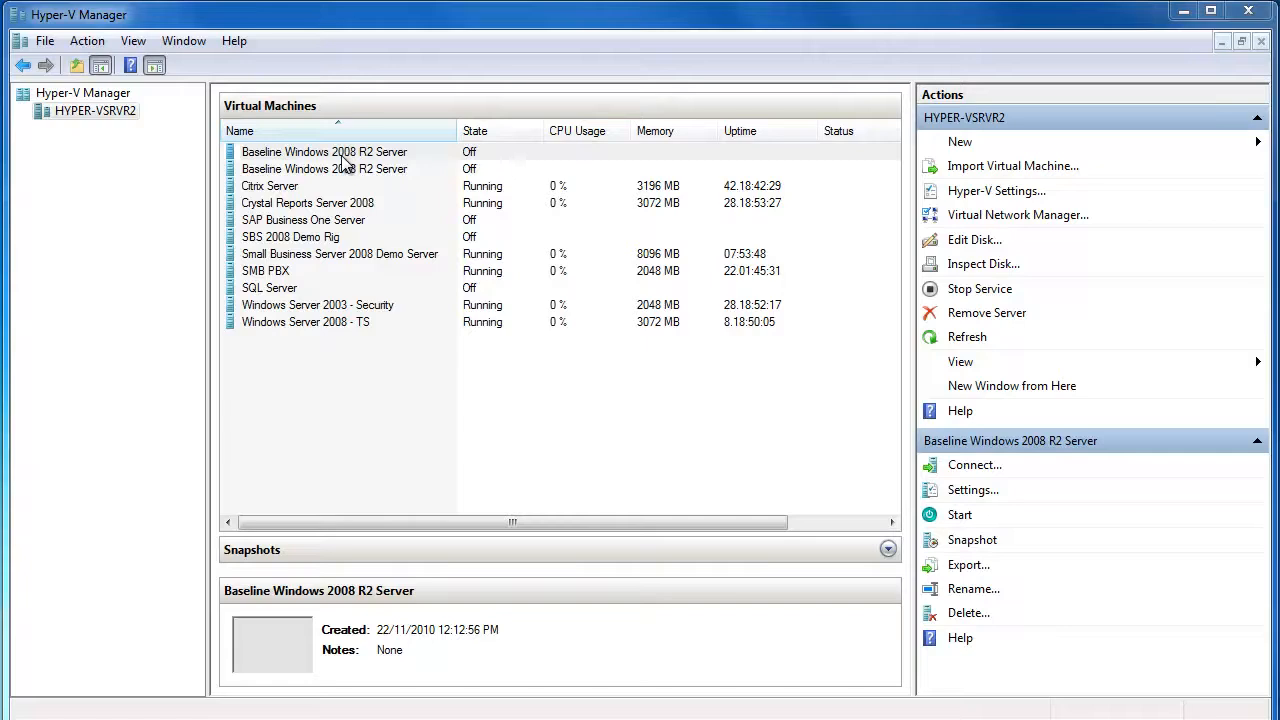
# Compare both Baseline copies' hard drive paths to find the one in the Terminal Server folder
pyautogui.click(342, 157)
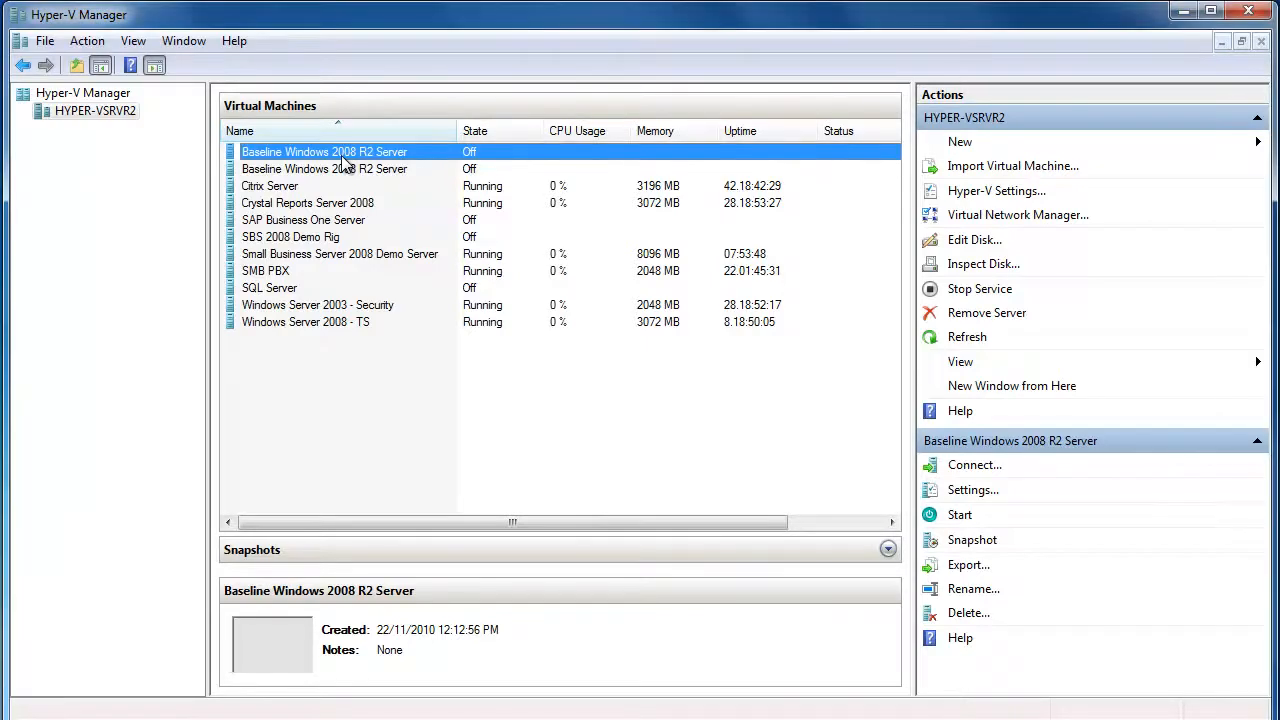
pyautogui.click(342, 155)
pyautogui.click(380, 188)
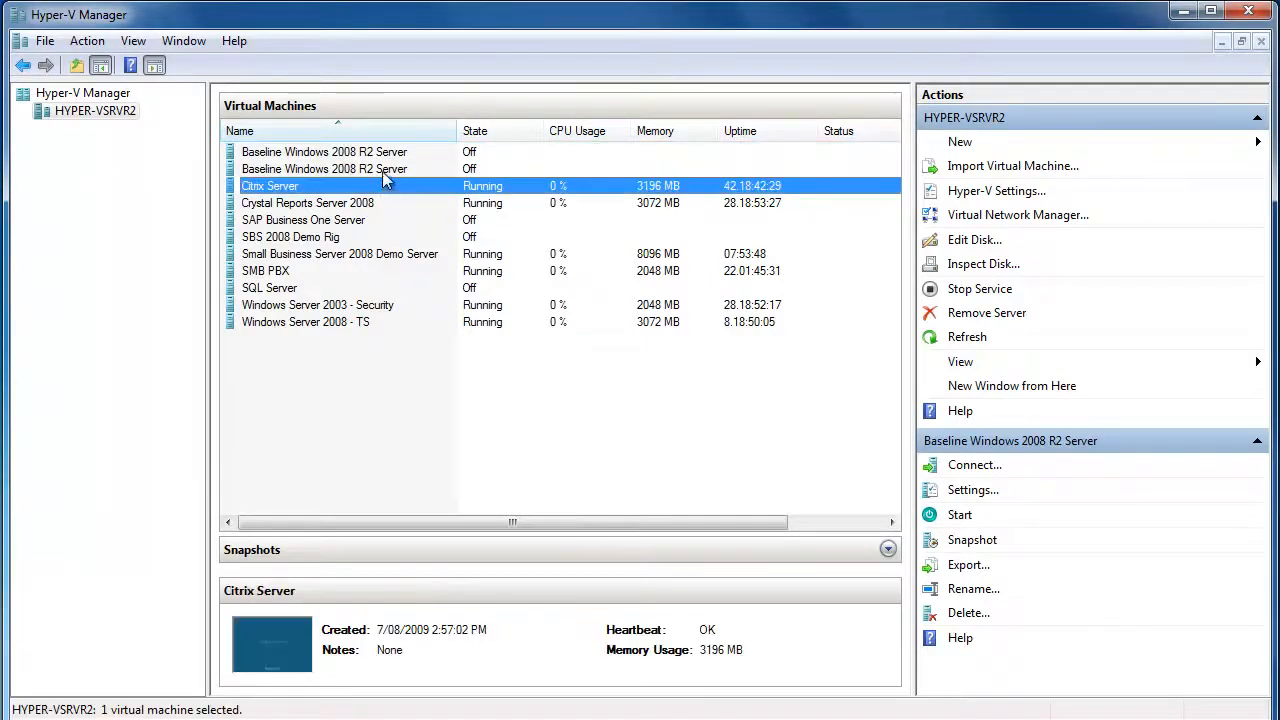
pyautogui.click(383, 168)
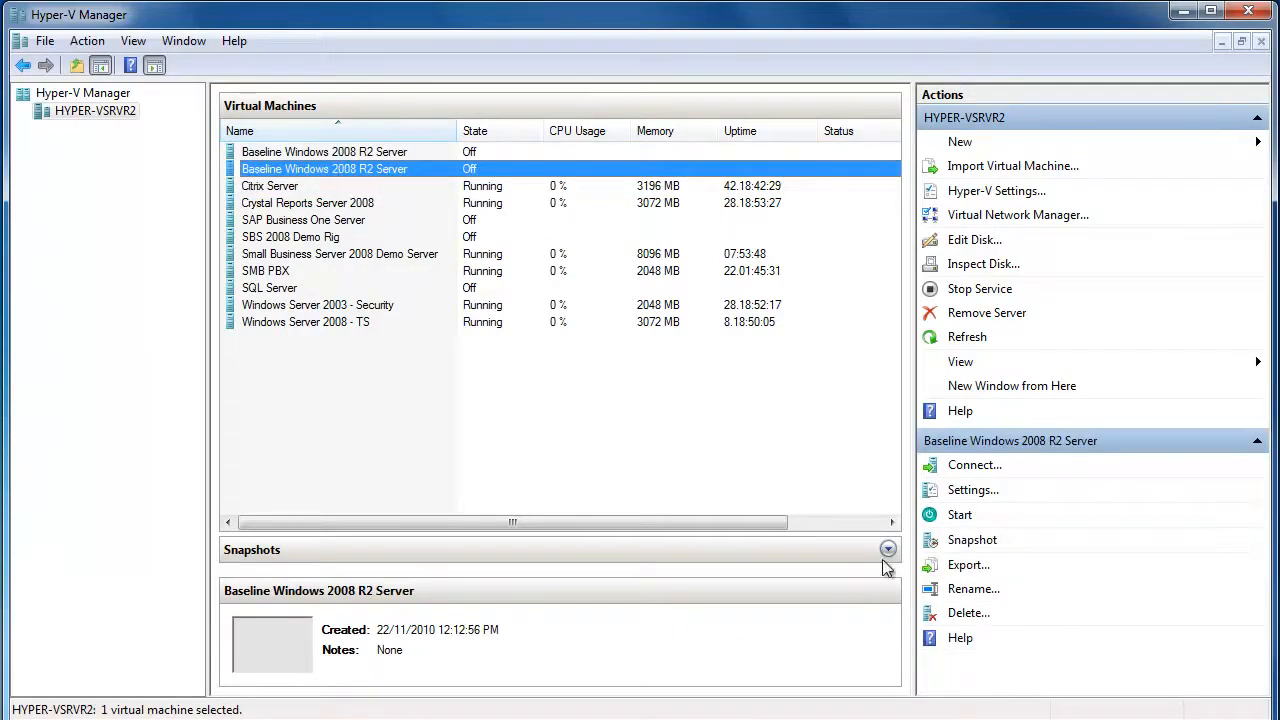
pyautogui.click(970, 492)
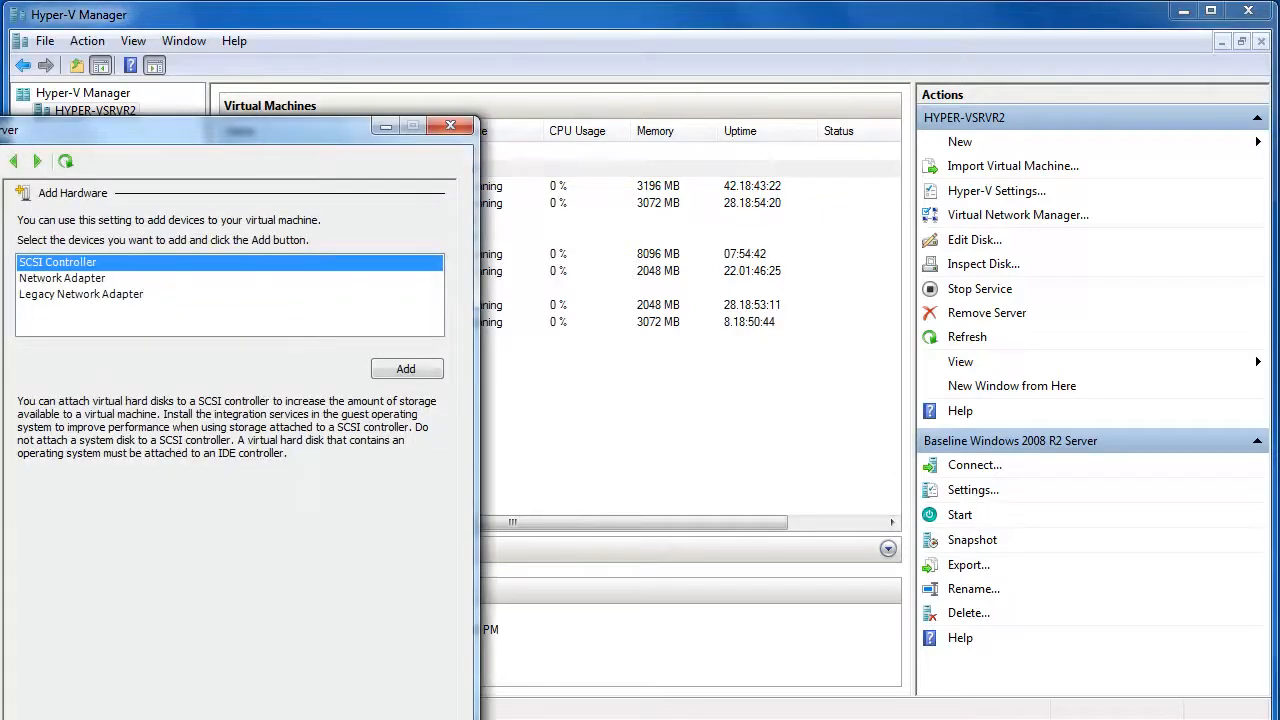
pyautogui.click(1, 322)
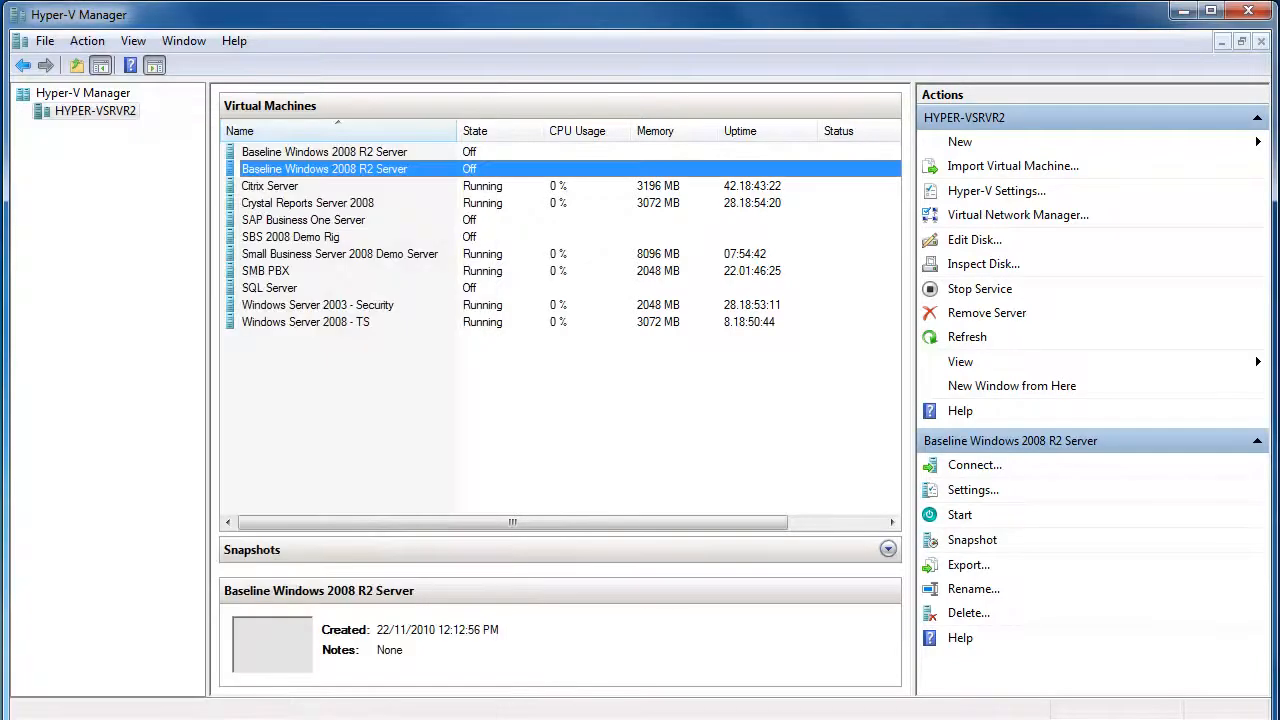
pyautogui.click(332, 153)
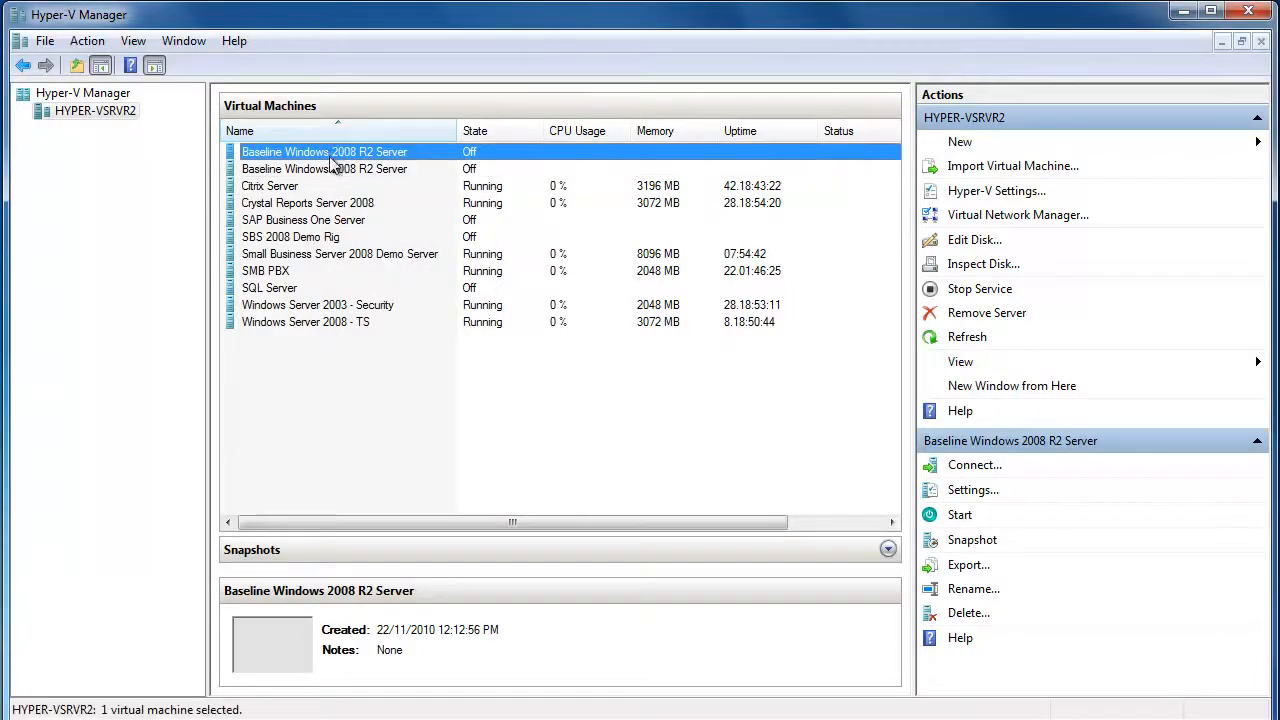
pyautogui.click(968, 489)
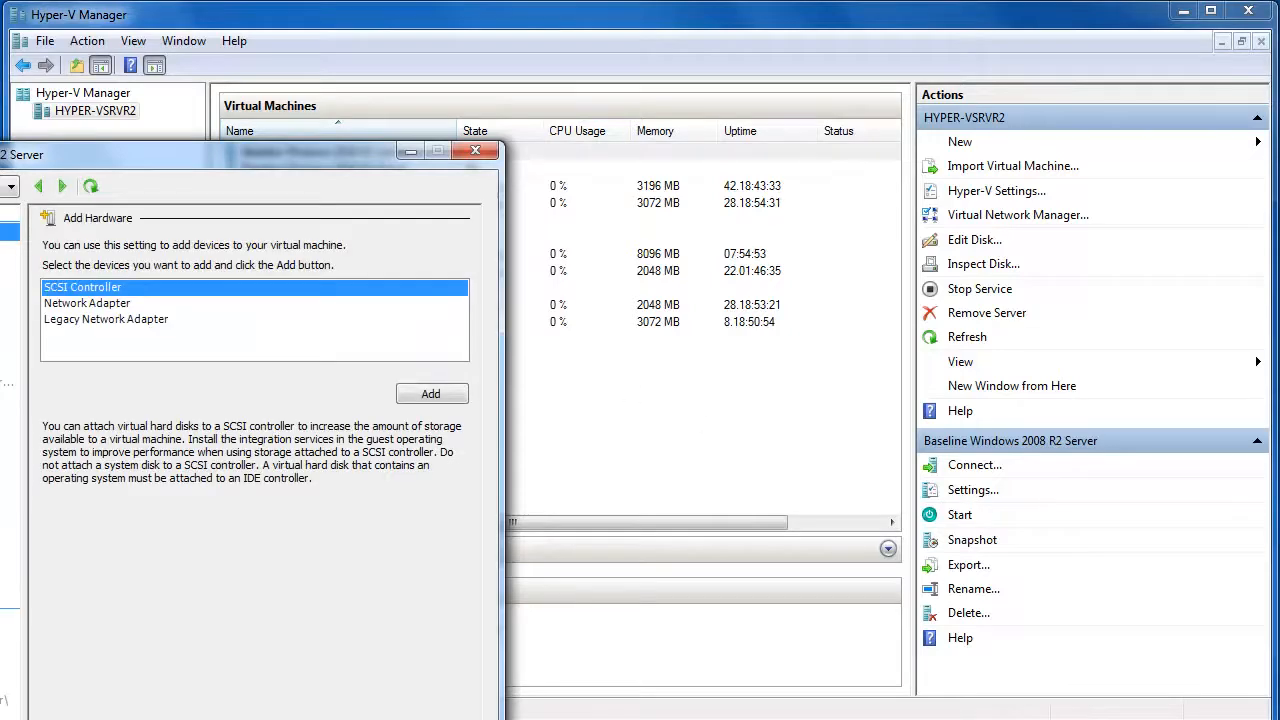
pyautogui.click(6, 375)
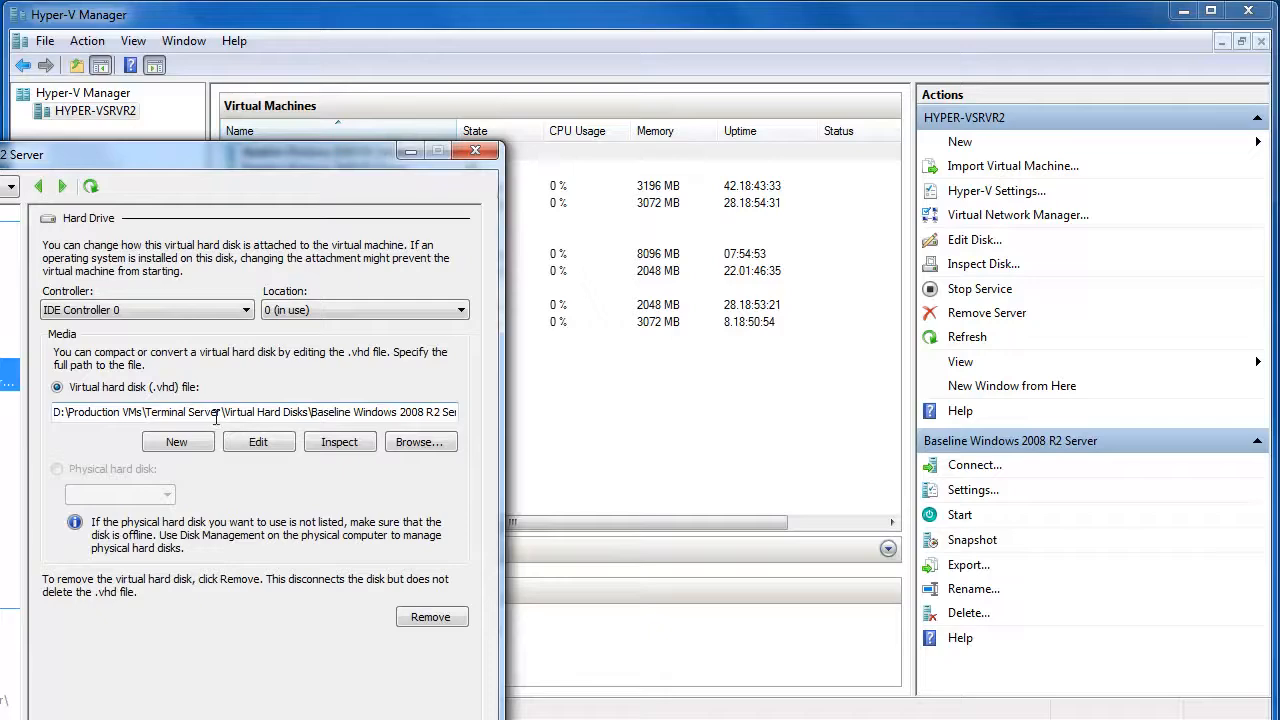
# Change that copy's name to Terminal Server in its settings and save
pyautogui.moveTo(207, 155); pyautogui.dragTo(535, 42)
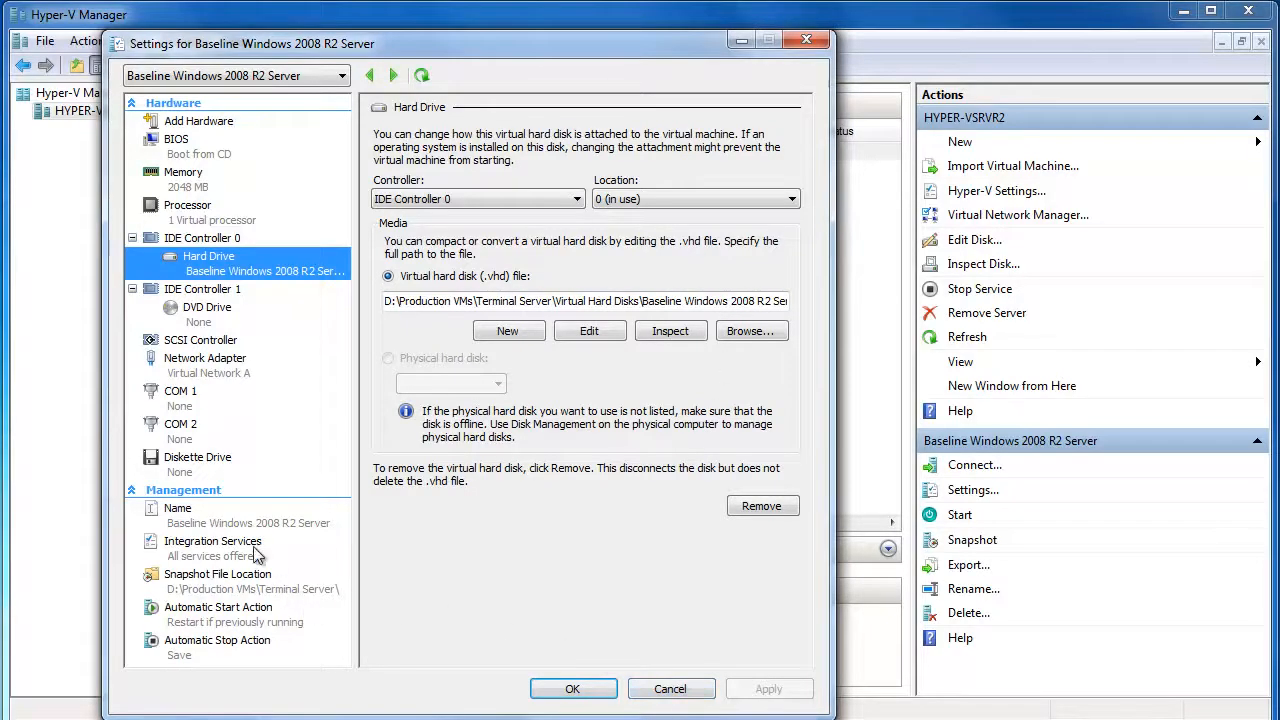
pyautogui.click(206, 524)
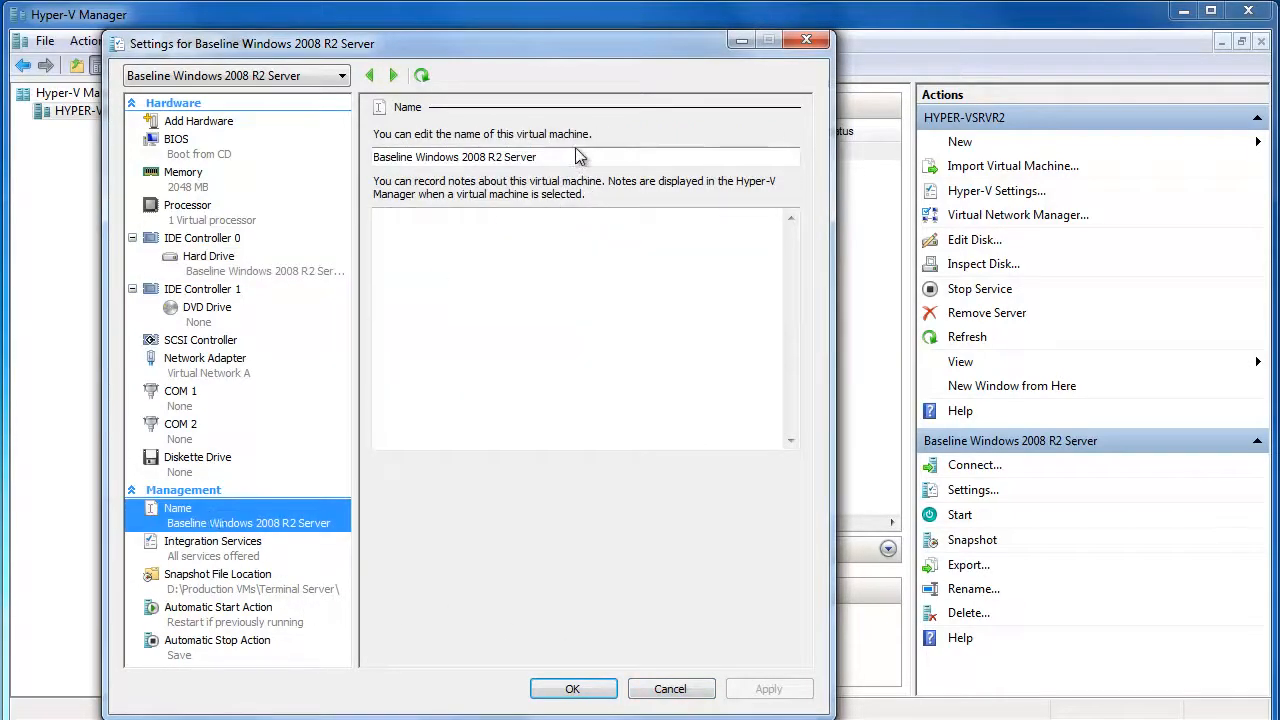
pyautogui.moveTo(574, 157); pyautogui.dragTo(148, 85)
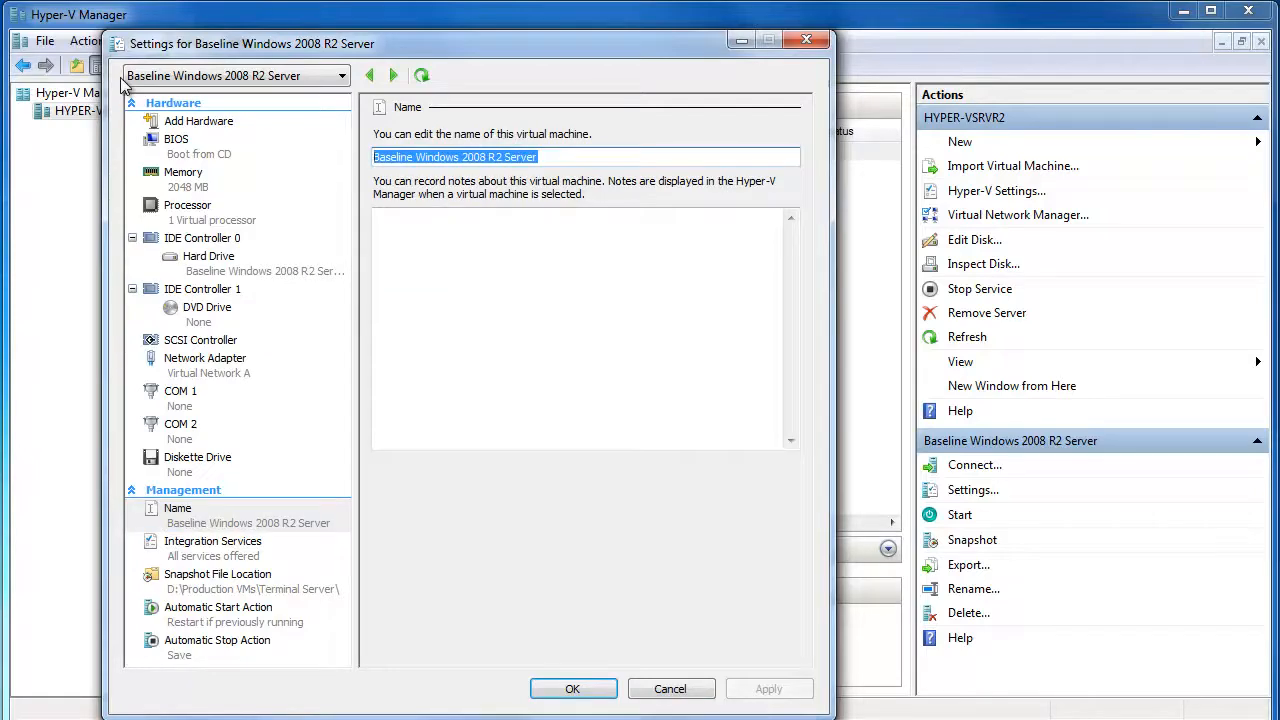
pyautogui.write('Terminal Ser')
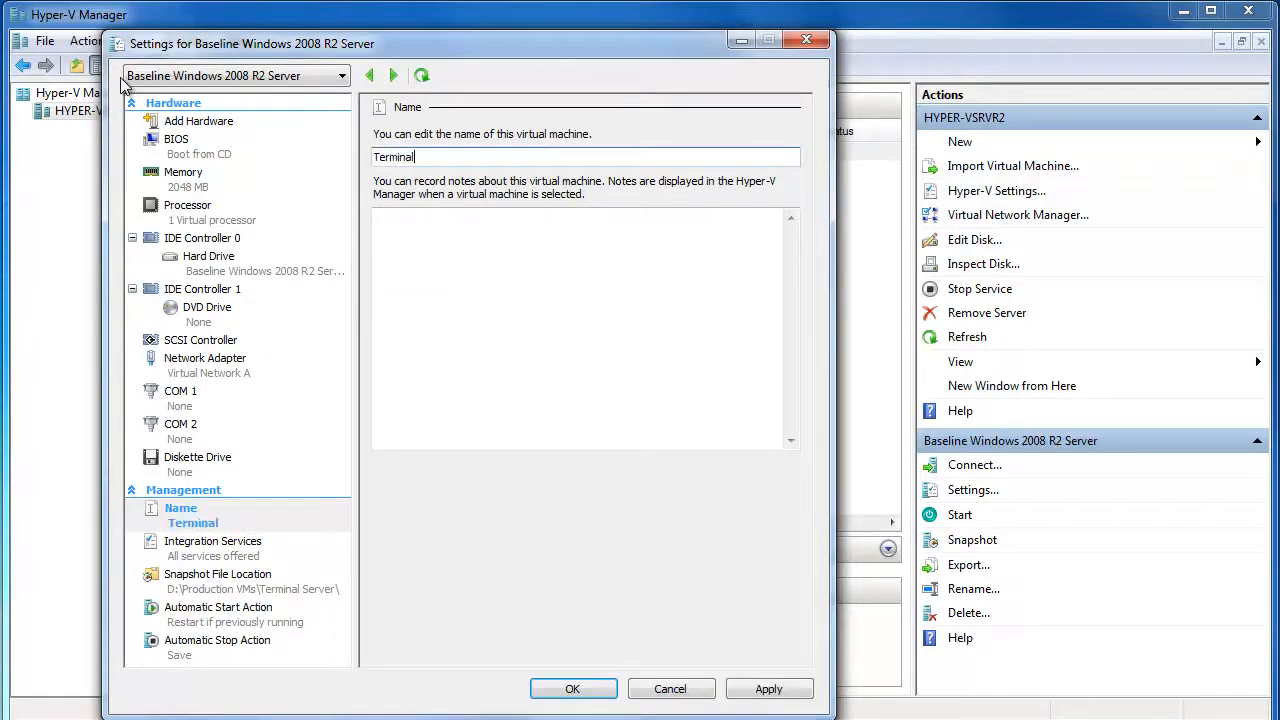
pyautogui.write('ver')
pyautogui.click(578, 688)
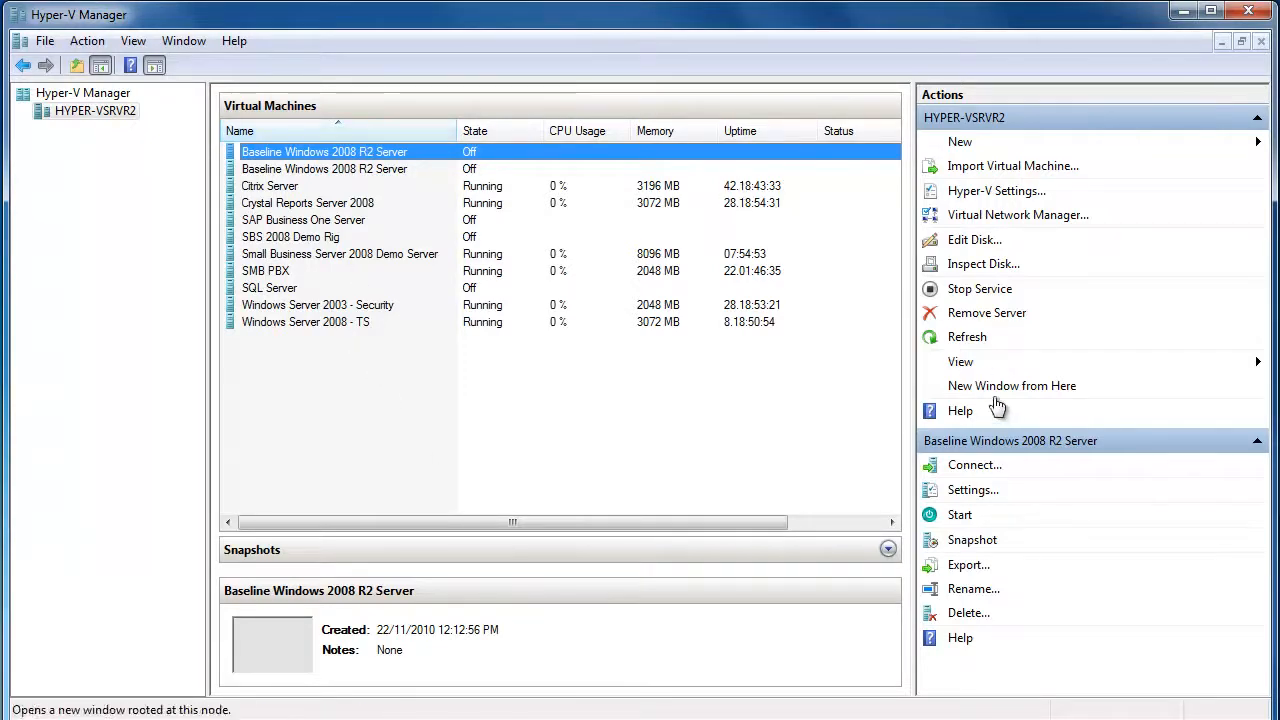
# Refresh the list, connect to Terminal Server's console, and start the VM with Ctrl+S
pyautogui.click(955, 342)
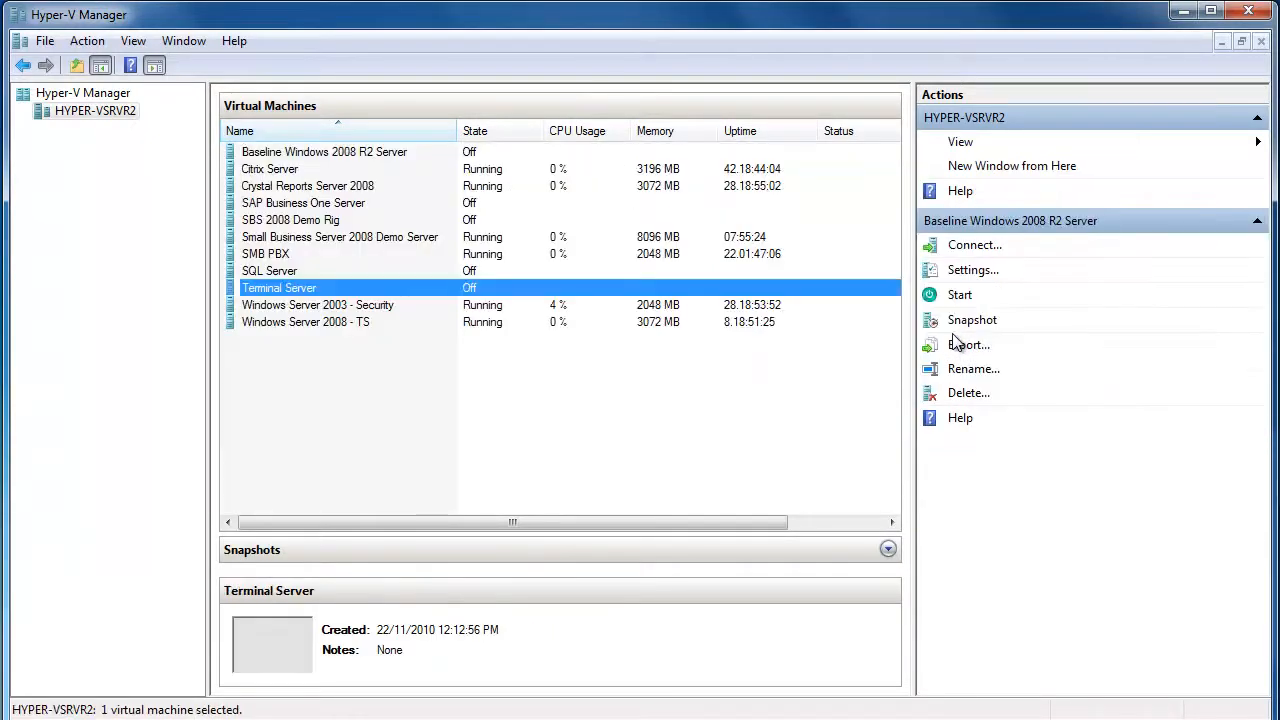
pyautogui.click(270, 273)
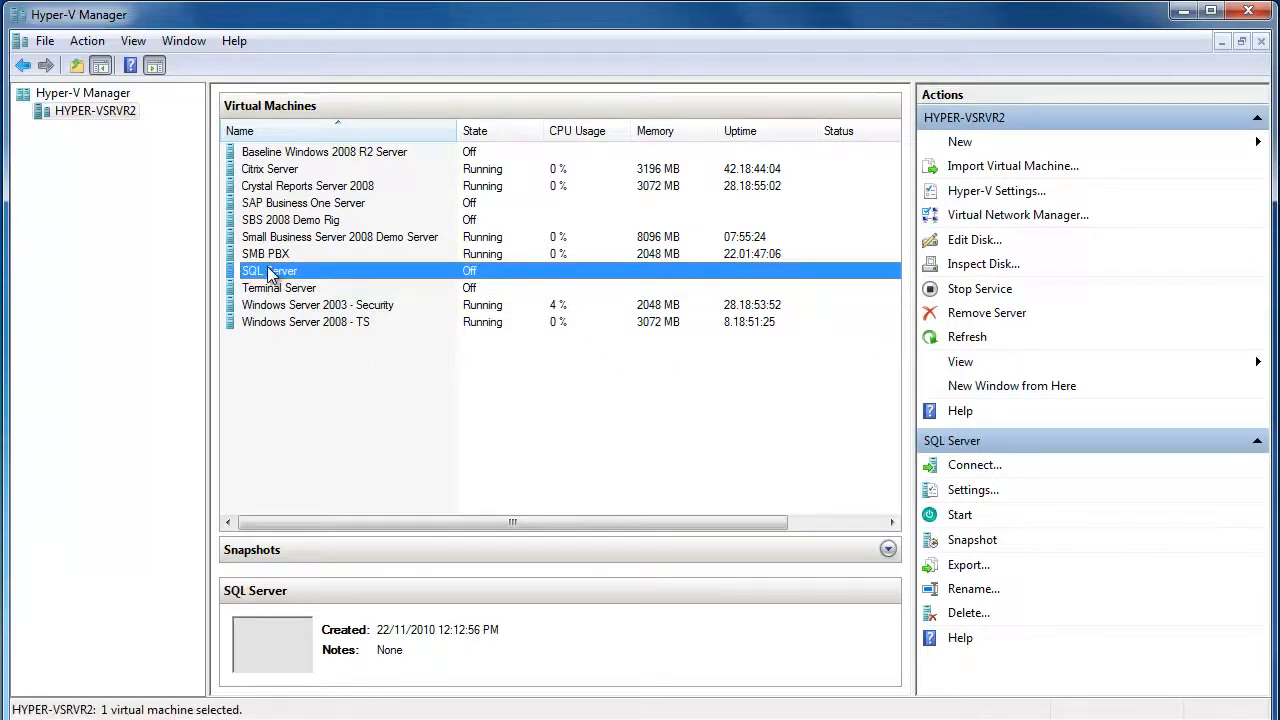
pyautogui.click(280, 290)
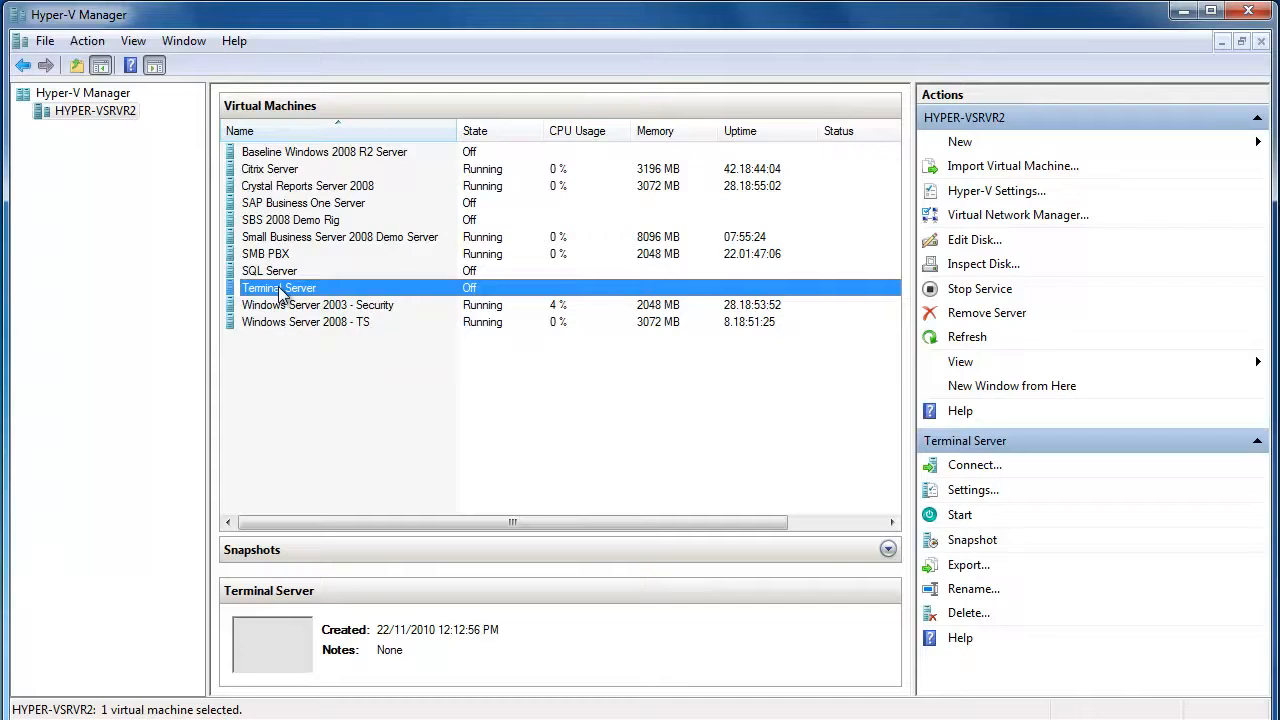
pyautogui.click(984, 468)
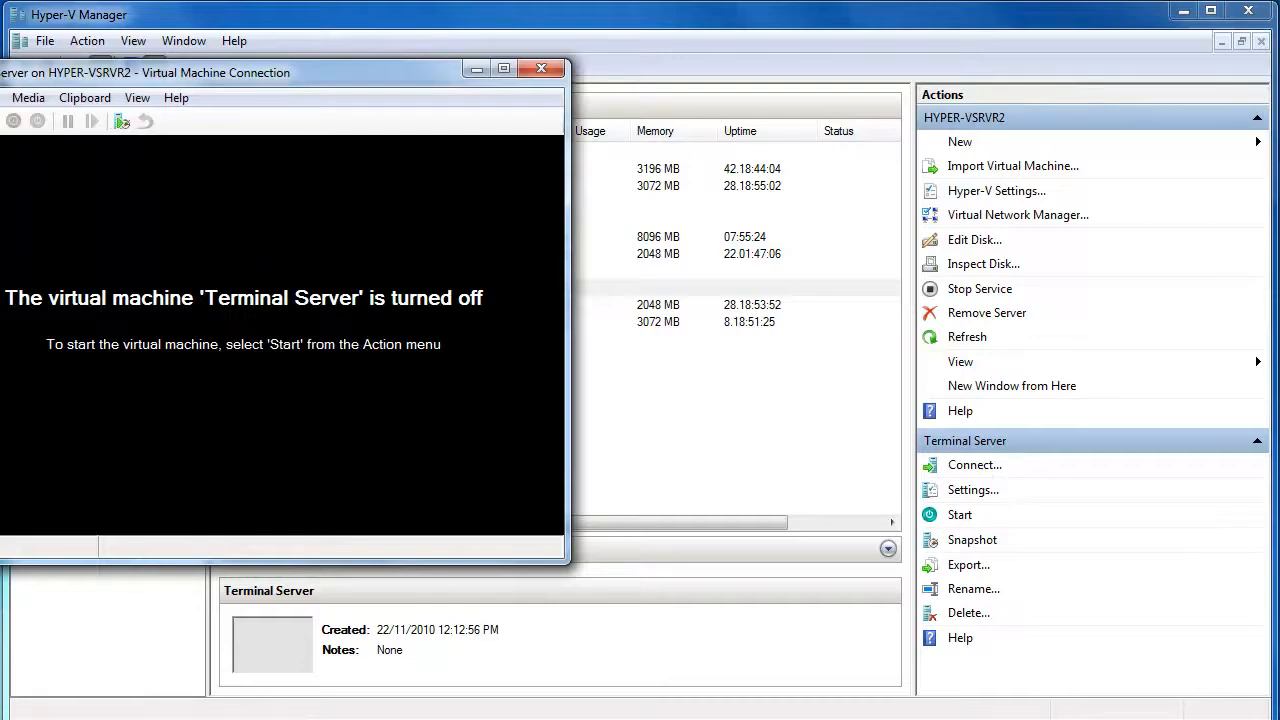
pyautogui.hotkey('ctrl', 's')
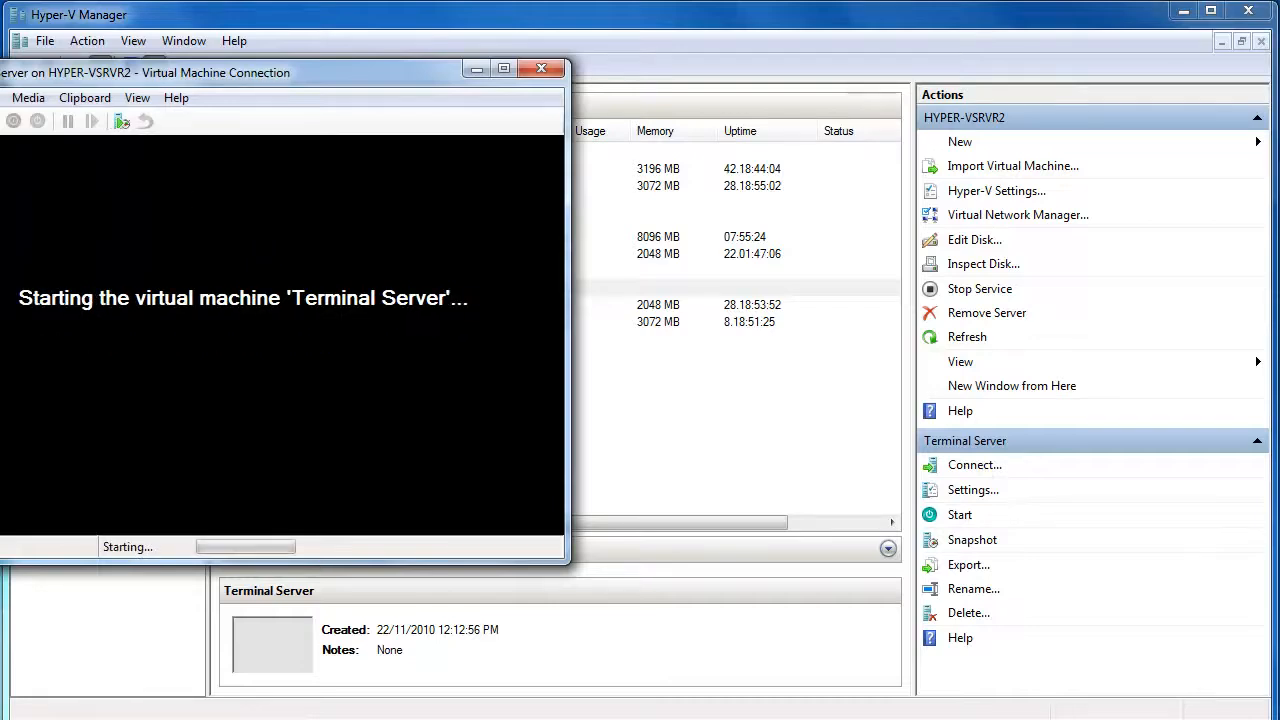
pyautogui.moveTo(117, 80); pyautogui.dragTo(812, 142)
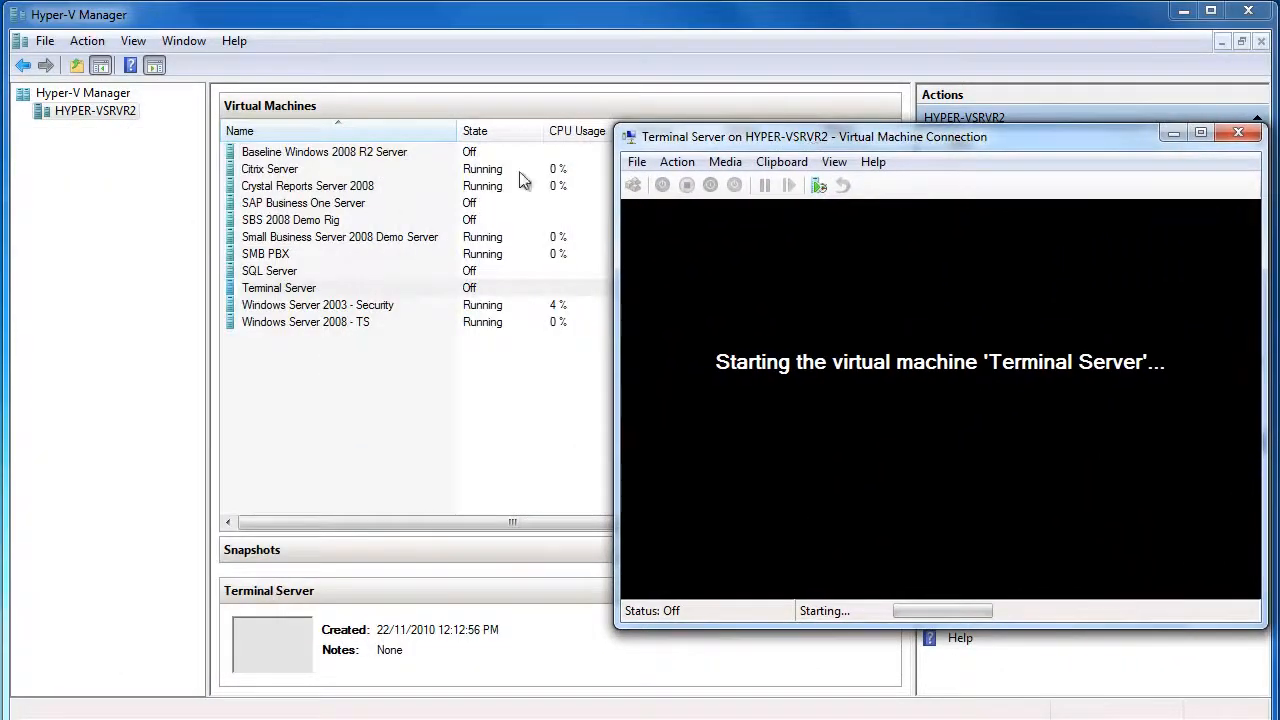
pyautogui.click(273, 272)
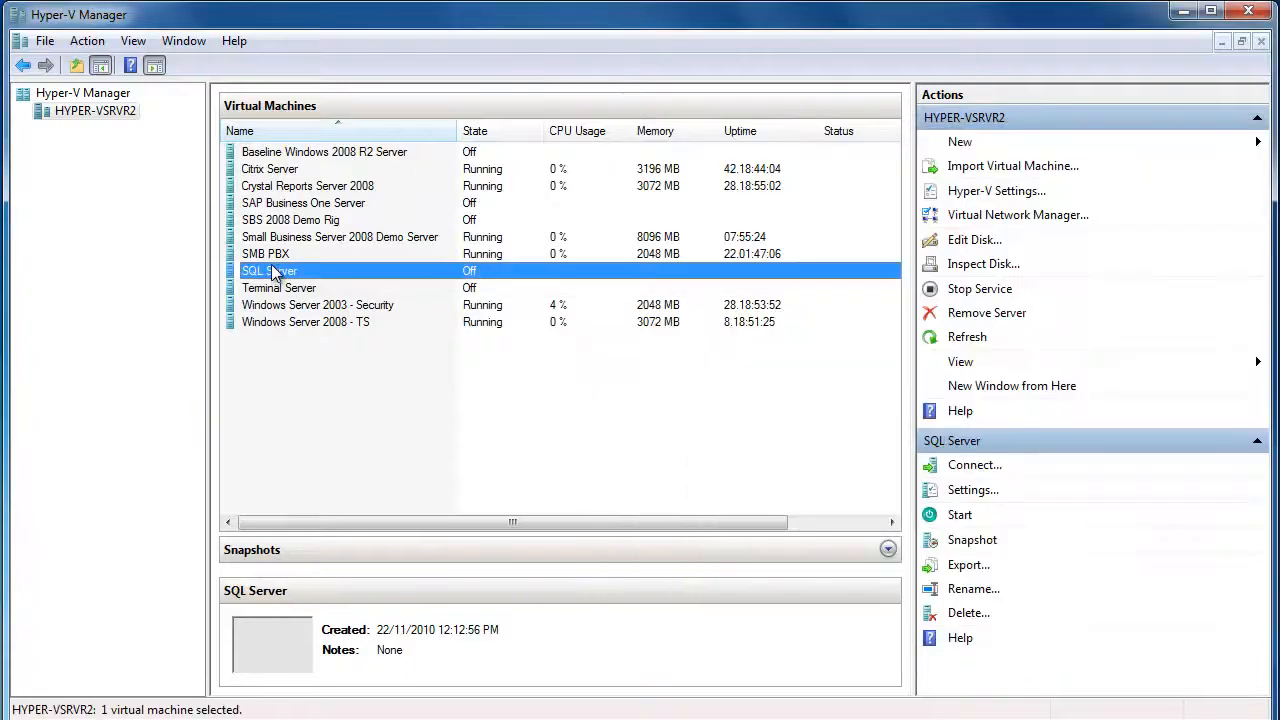
# Start the SQL Server VM, then open a console connection to Terminal Server
pyautogui.click(958, 468)
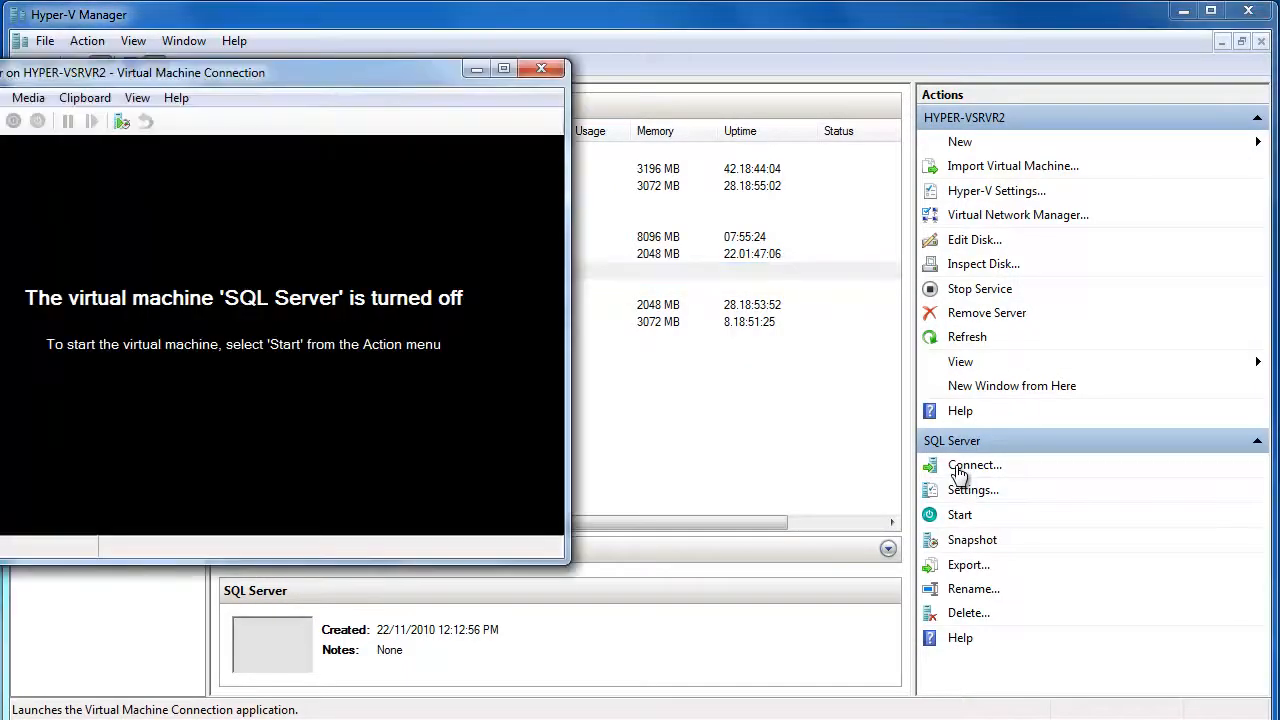
pyautogui.click(541, 68)
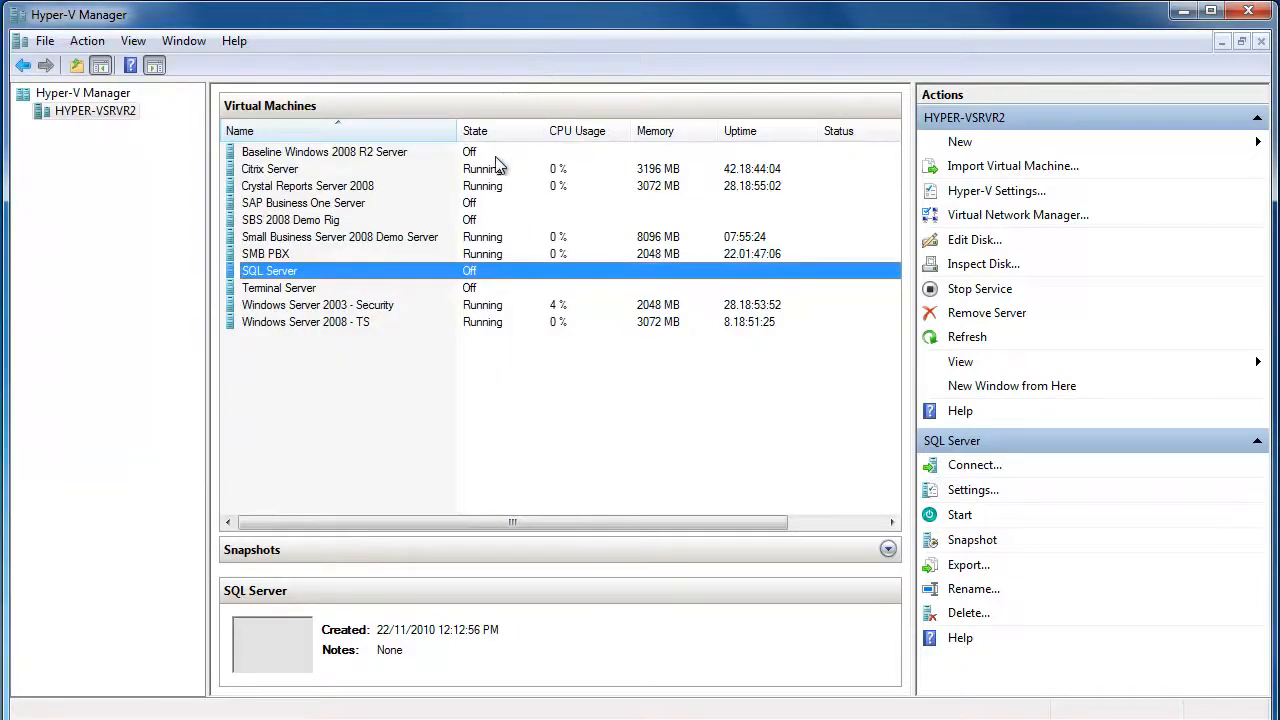
pyautogui.click(958, 517)
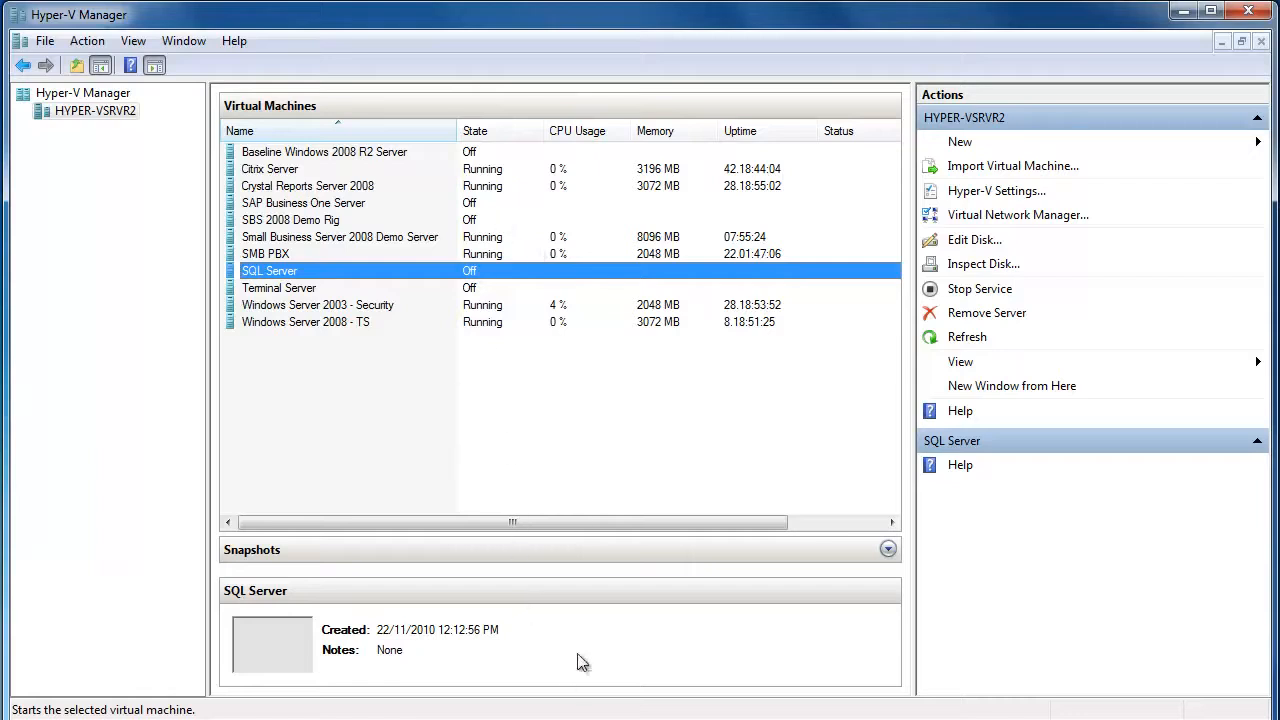
pyautogui.click(176, 44)
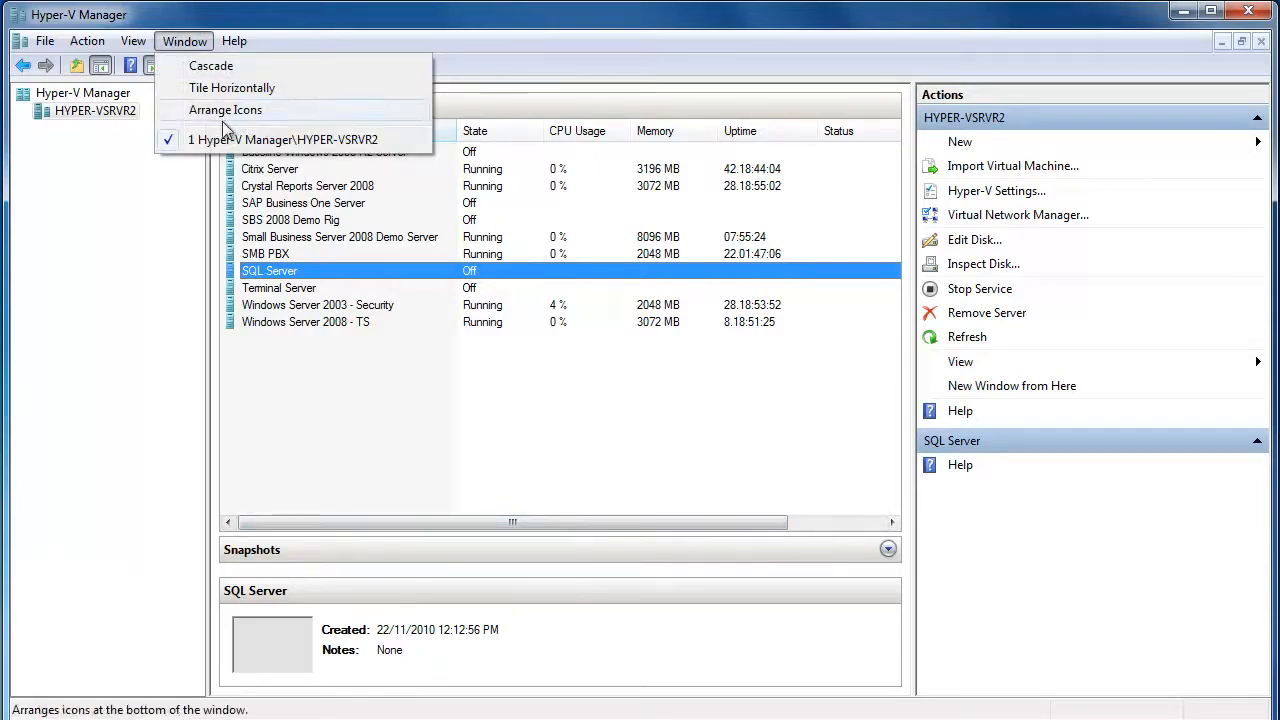
pyautogui.click(429, 418)
pyautogui.click(276, 292)
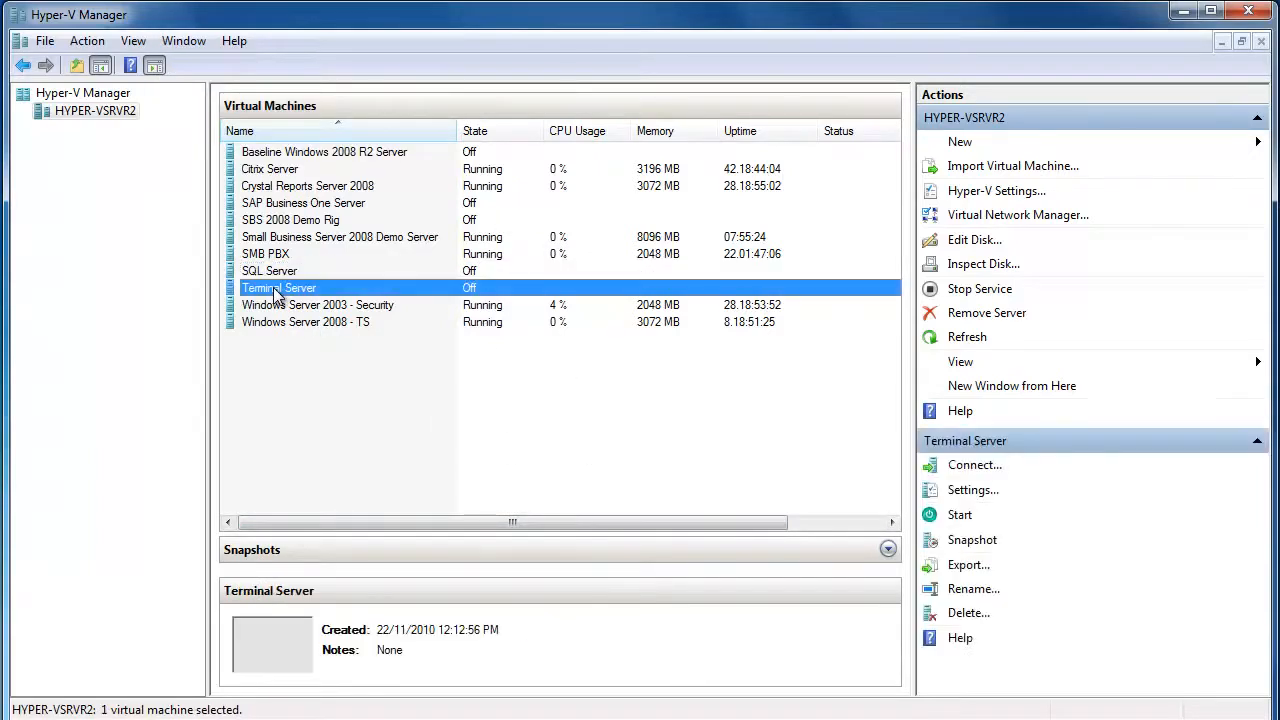
pyautogui.click(958, 468)
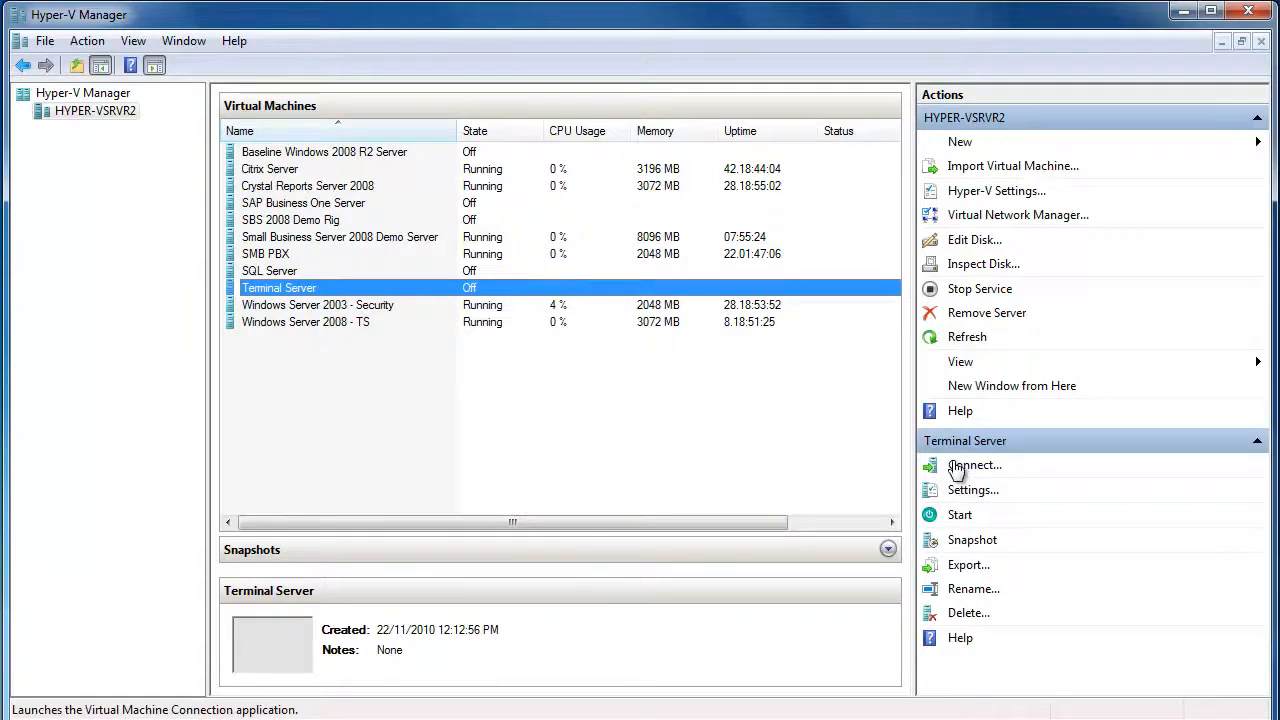
# Move the console window left and sign in to the SQL Server VM as Administrator
pyautogui.moveTo(792, 148); pyautogui.dragTo(392, 95)
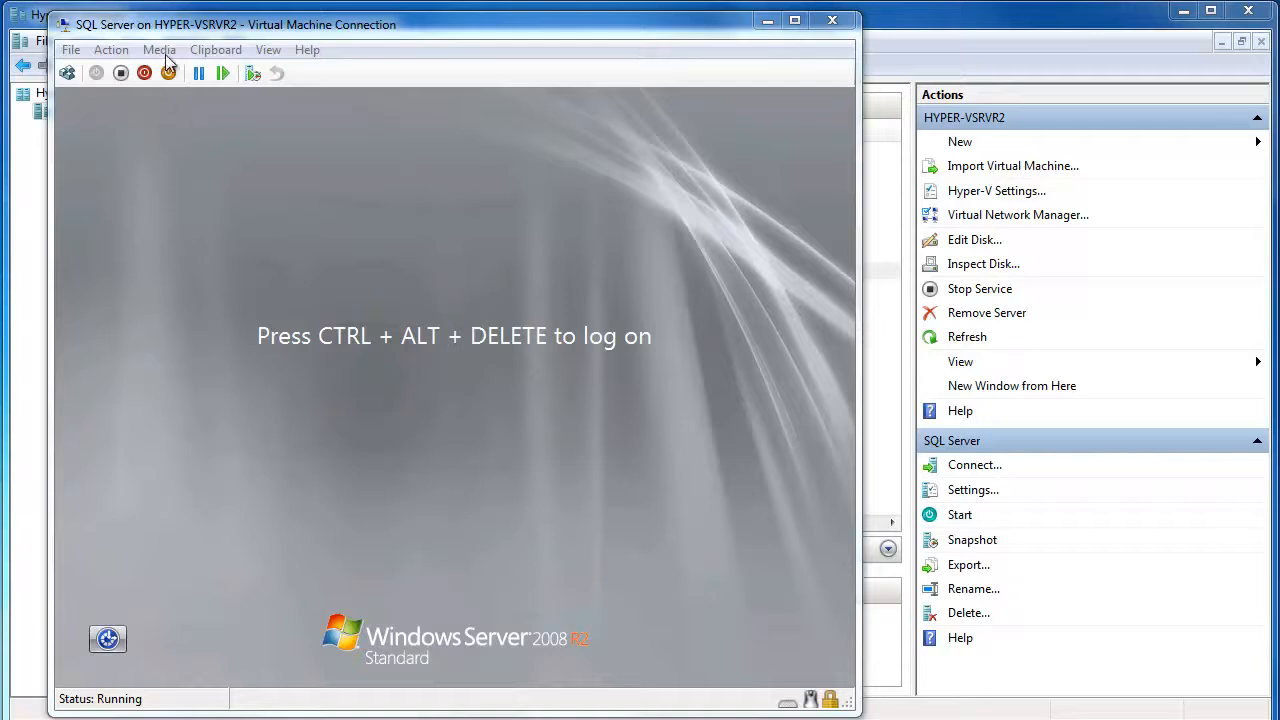
pyautogui.click(110, 50)
pyautogui.click(117, 73)
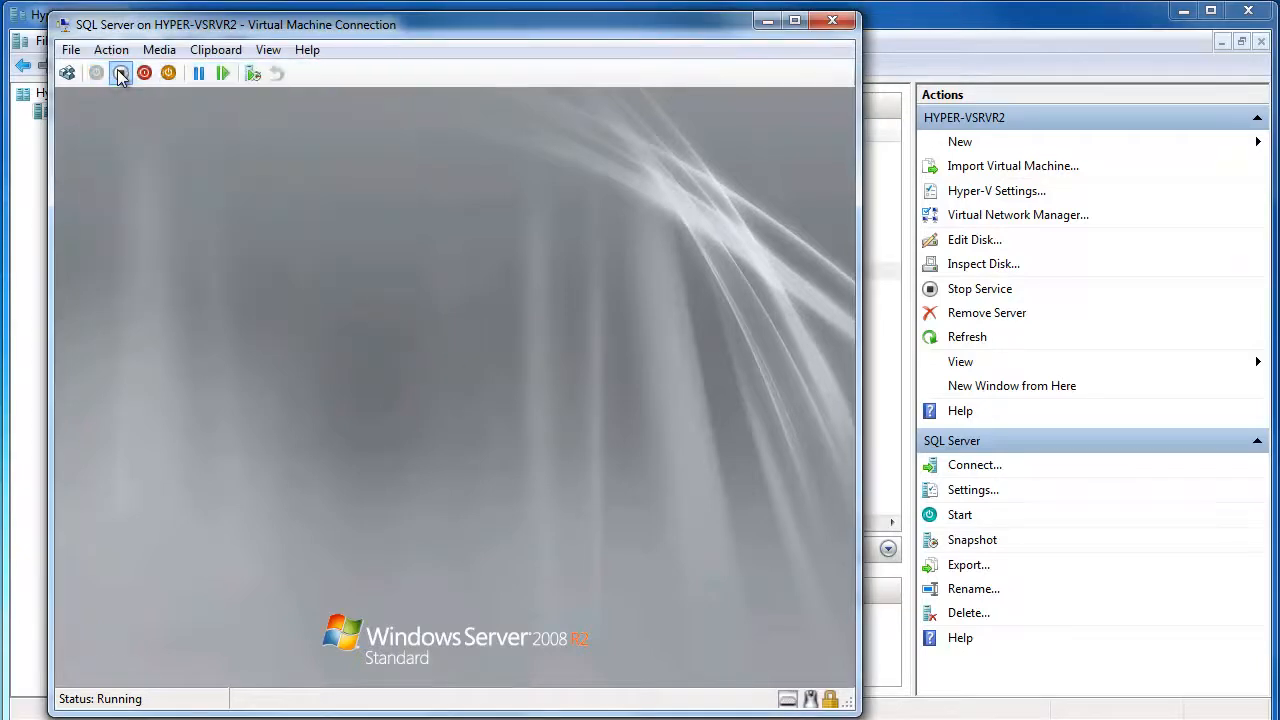
pyautogui.click(463, 489)
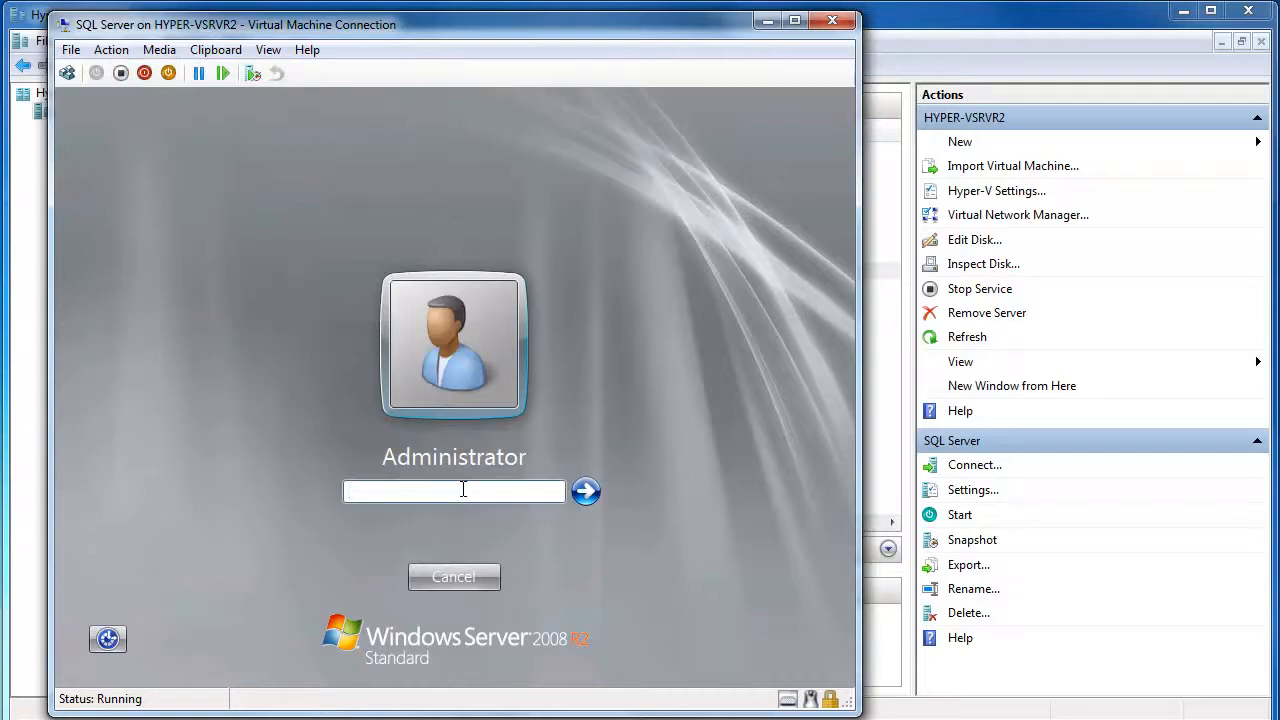
pyautogui.write('•••••••••')
pyautogui.press('Return')
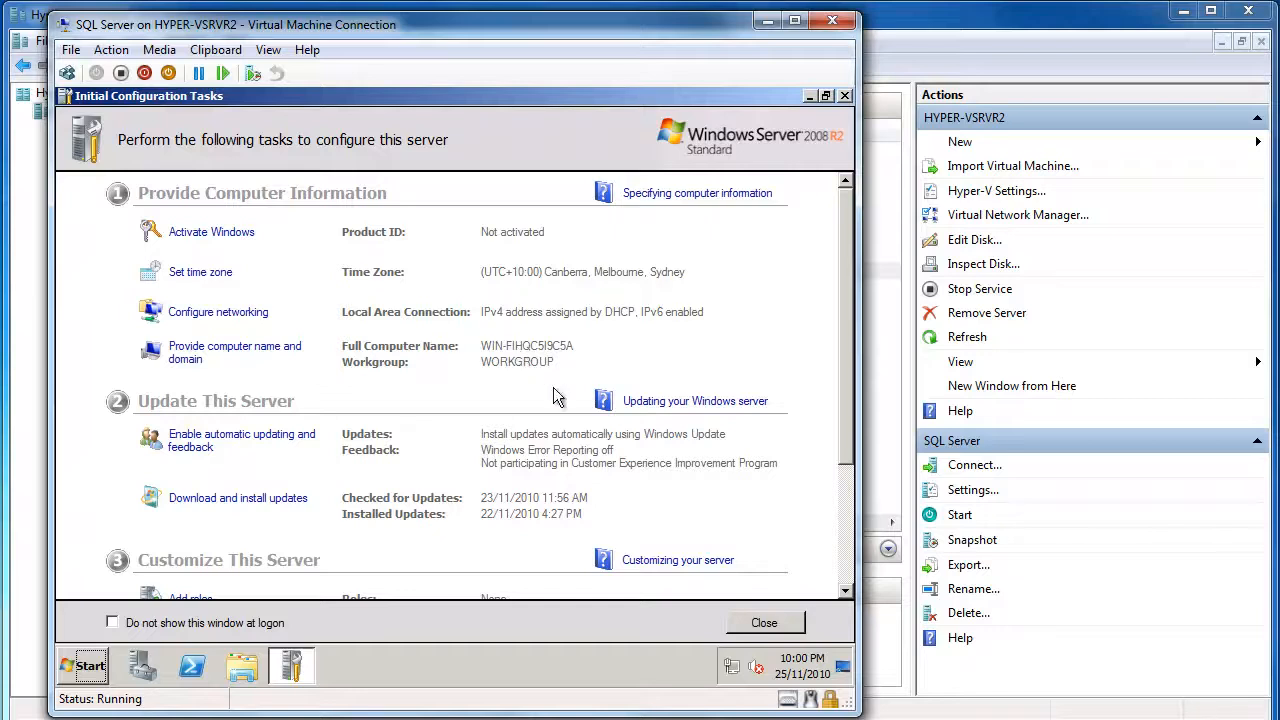
# Dismiss Initial Configuration Tasks and open the adapter list from Network and Sharing Center
pyautogui.click(764, 622)
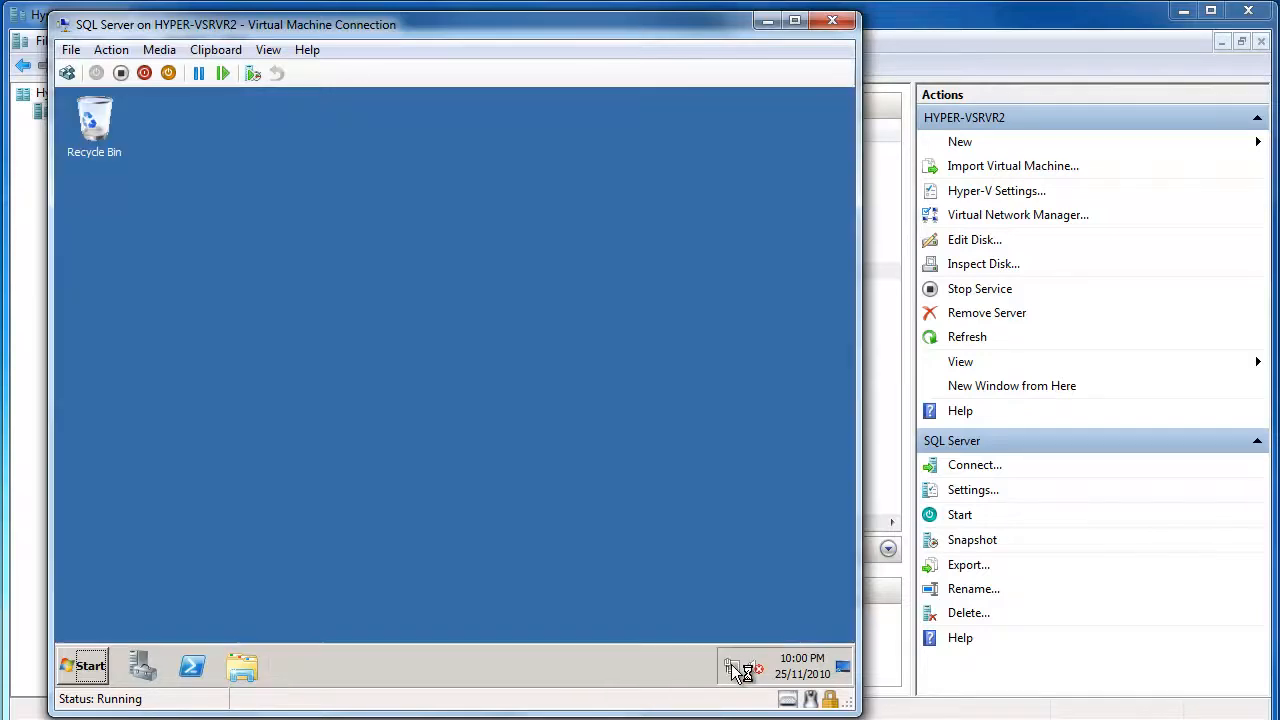
pyautogui.click(731, 668)
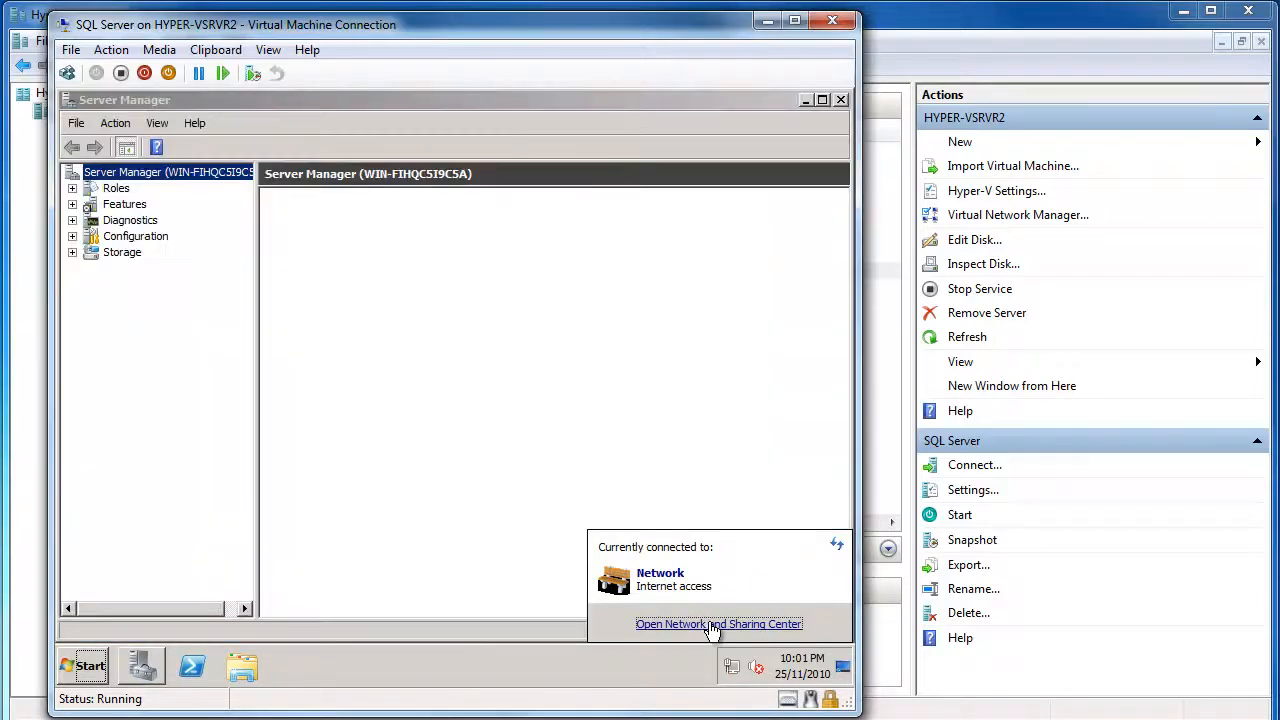
pyautogui.click(710, 624)
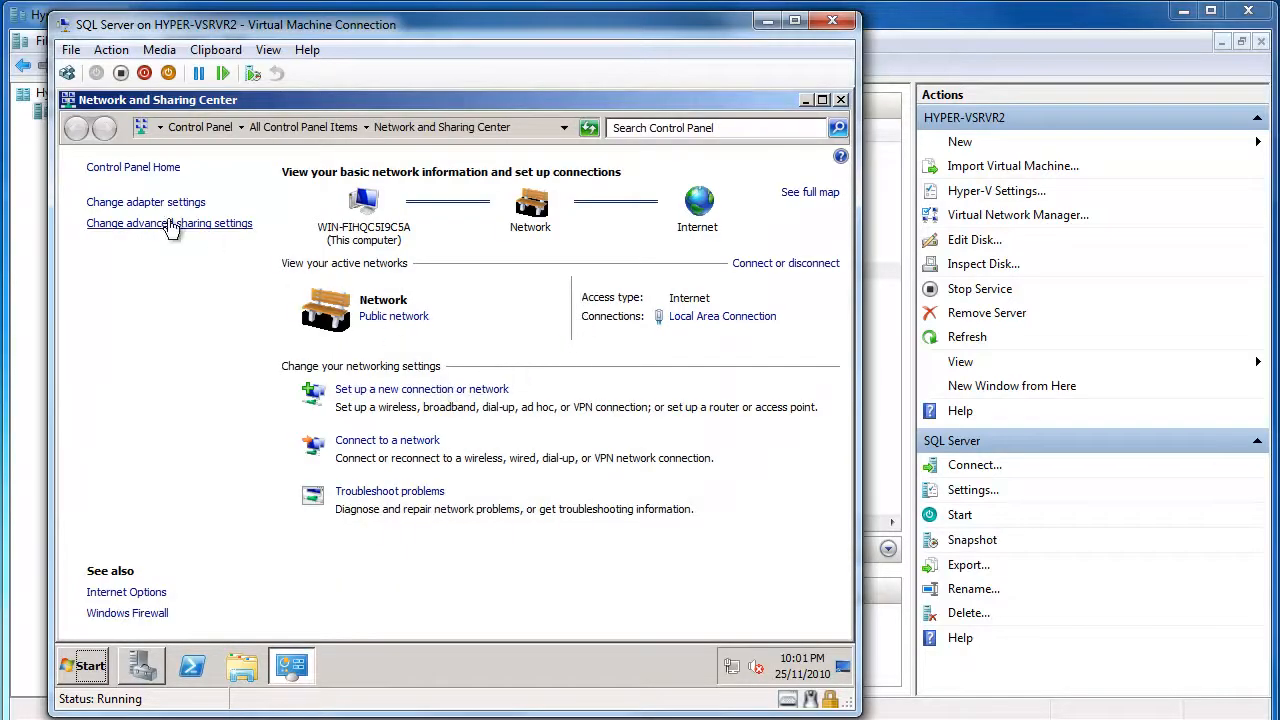
pyautogui.click(142, 205)
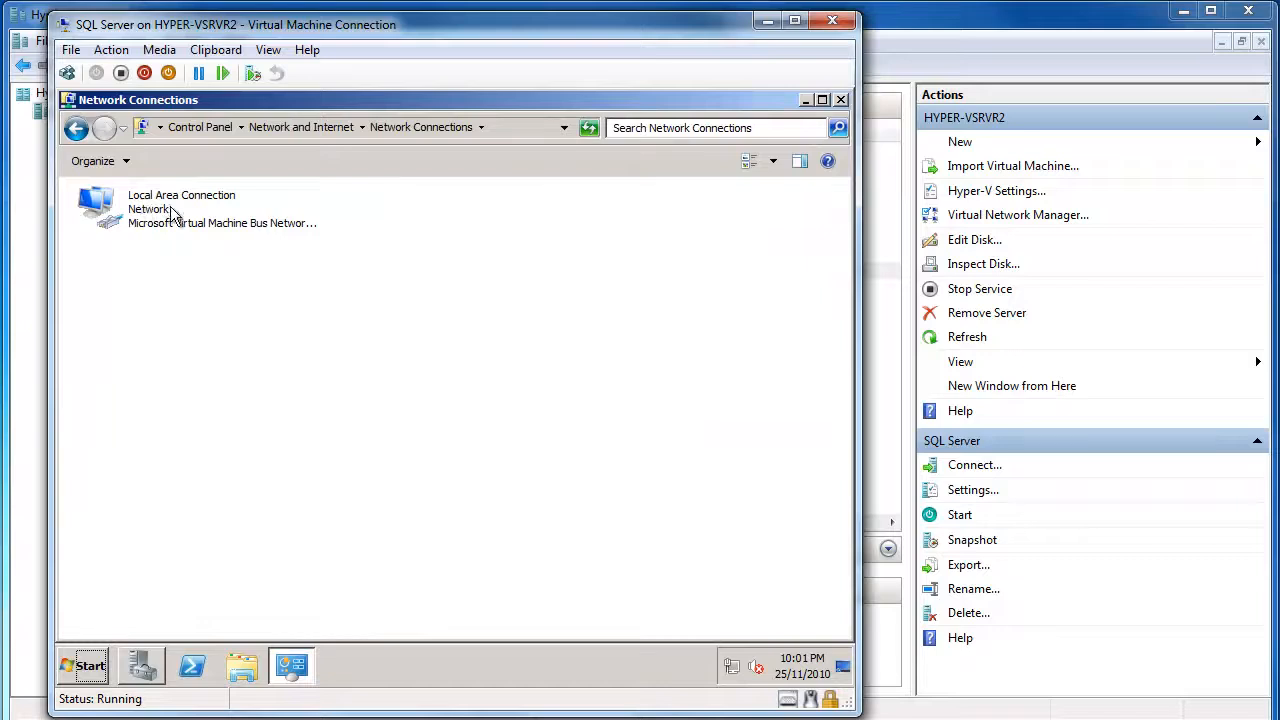
# Open the Internet Protocol Version 4 (TCP/IPv4) properties of Local Area Connection
pyautogui.click(172, 218)
pyautogui.rightClick(172, 218)
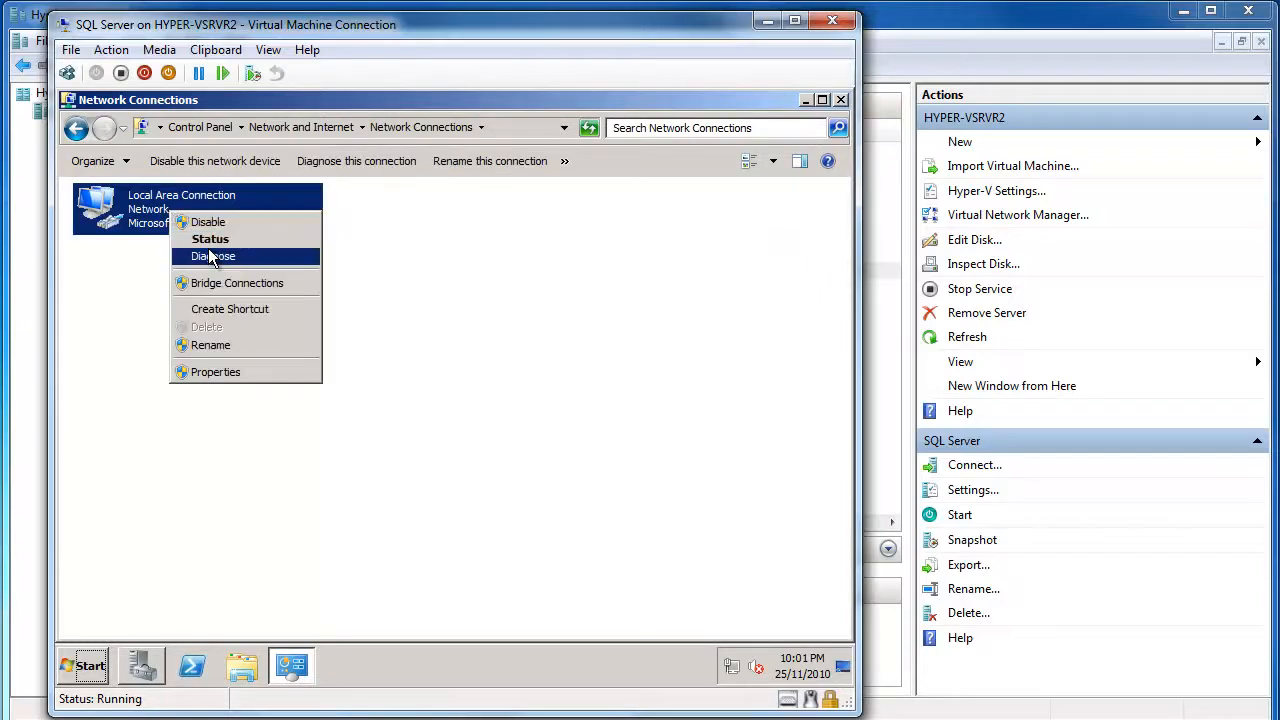
pyautogui.click(229, 369)
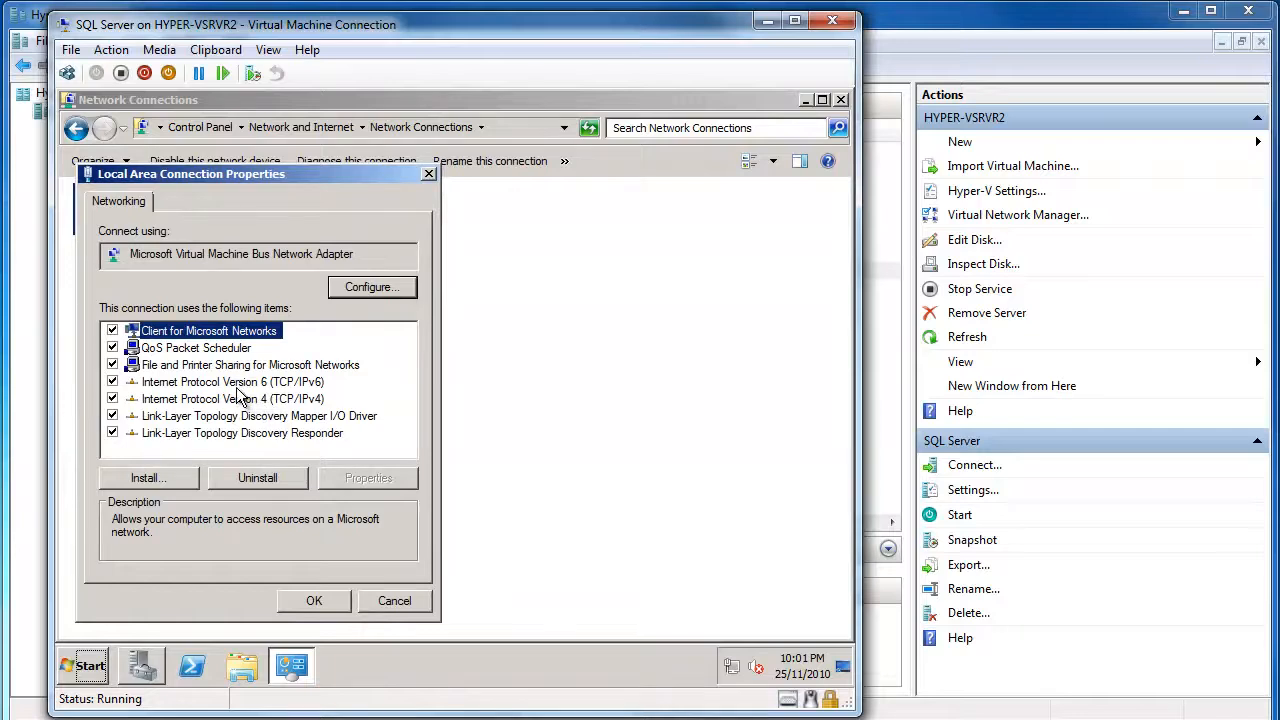
pyautogui.click(236, 388)
pyautogui.click(238, 399)
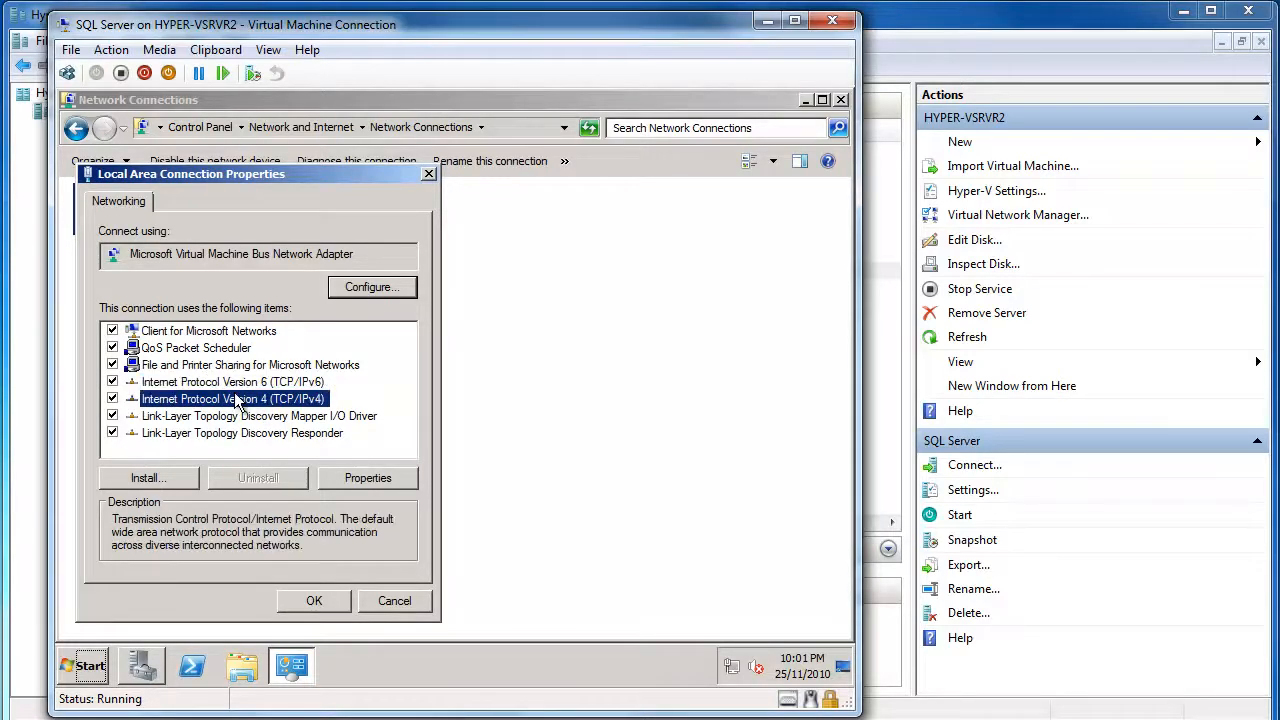
pyautogui.click(360, 478)
# Assign static IP 10.0.0.210, mask 255.255.255.0, gateway 10.0.0.137 and DNS 10.0.0.3
pyautogui.click(200, 344)
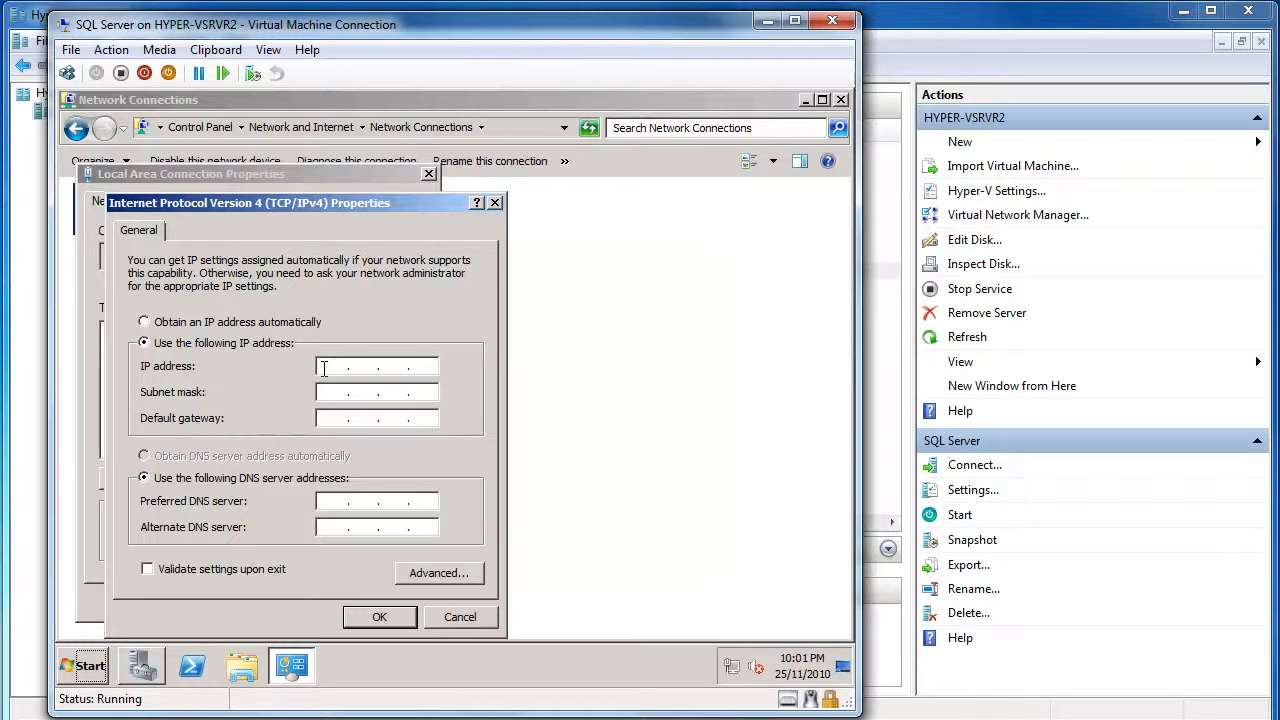
pyautogui.write('10.0.0.210')
pyautogui.press('Tab')
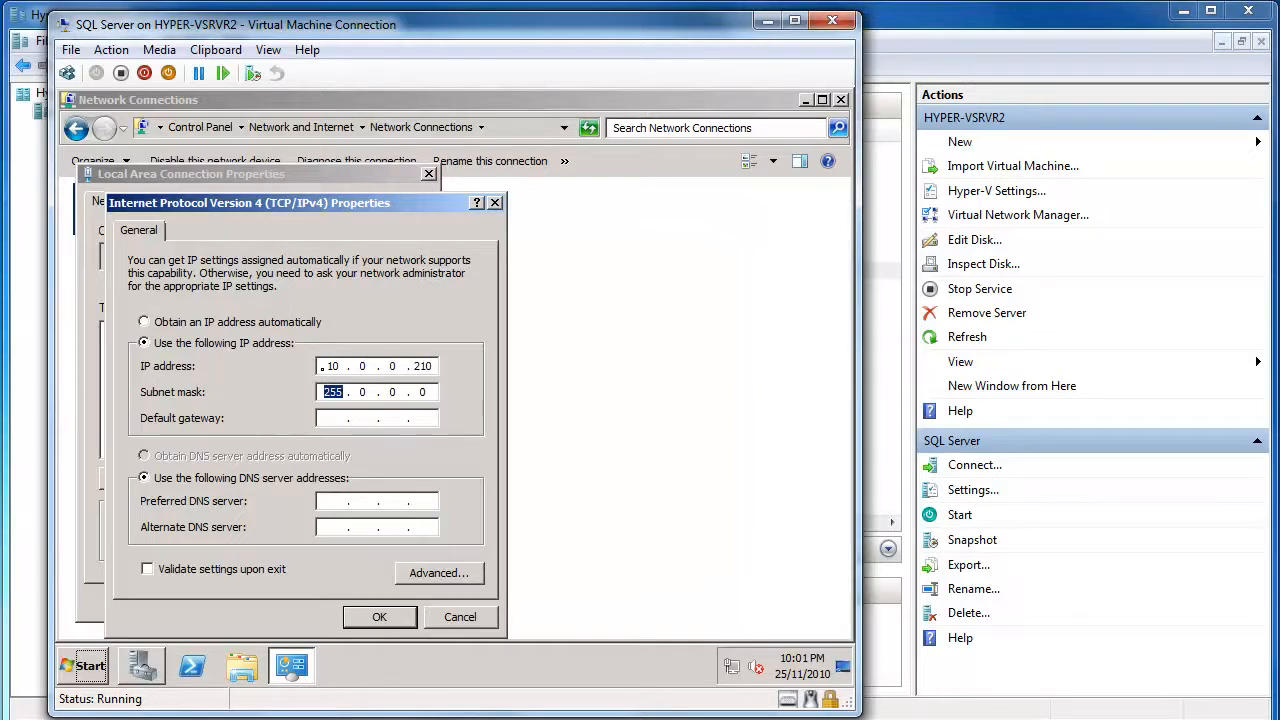
pyautogui.write('255 . 255 . 255')
pyautogui.press('Tab')
pyautogui.write('10.0.0.137')
pyautogui.press('Tab')
pyautogui.press('Tab')
pyautogui.write('10.0.0.3')
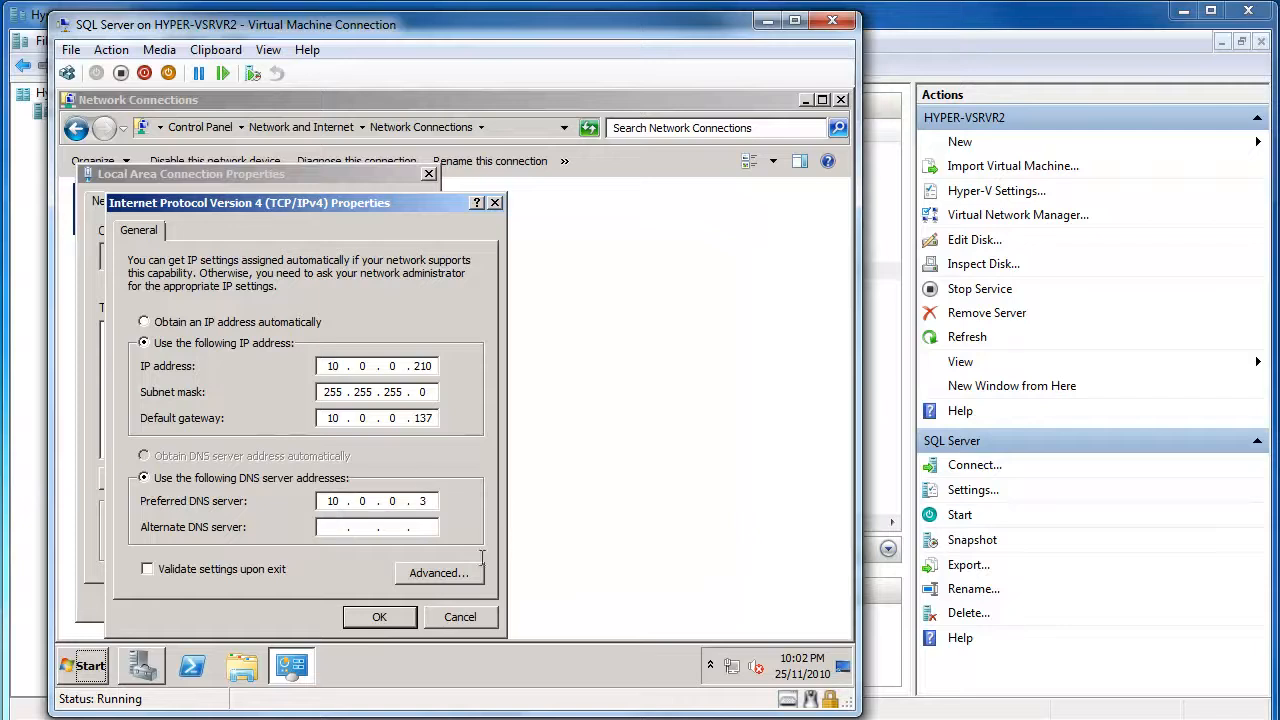
pyautogui.click(386, 617)
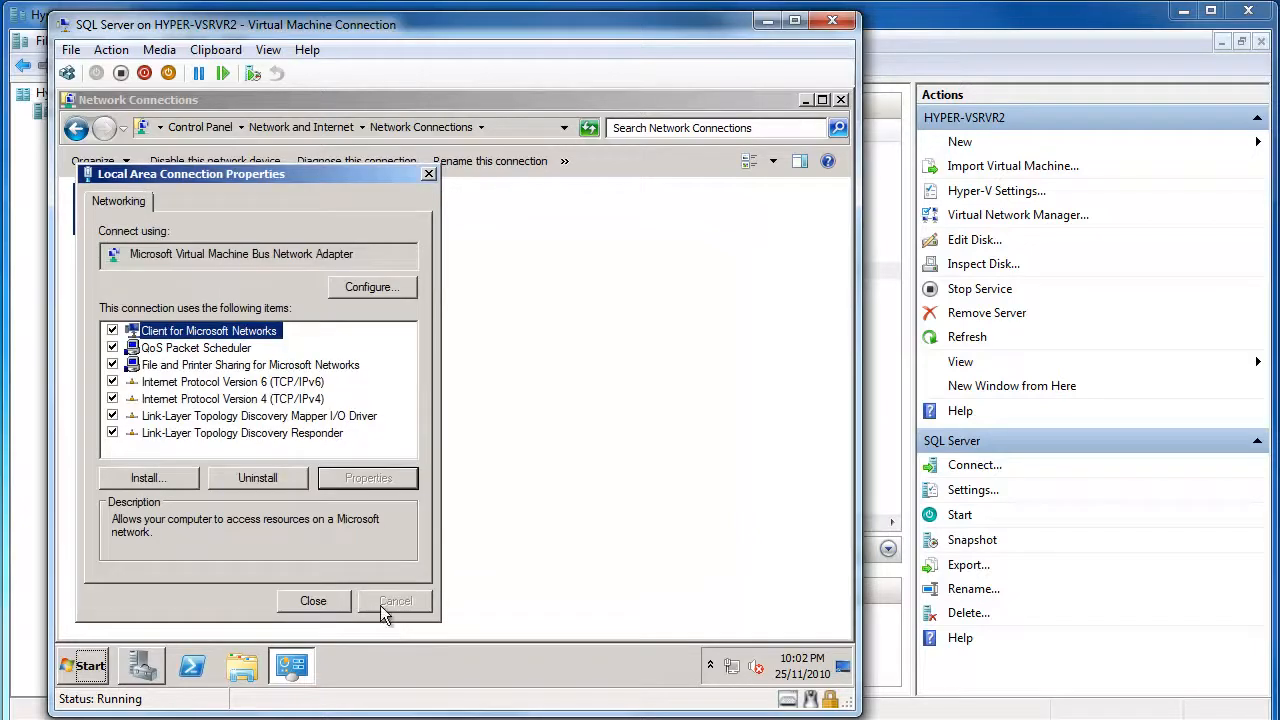
# Close the adapter dialogs and open an administrator Command Prompt from the Start menu
pyautogui.click(328, 603)
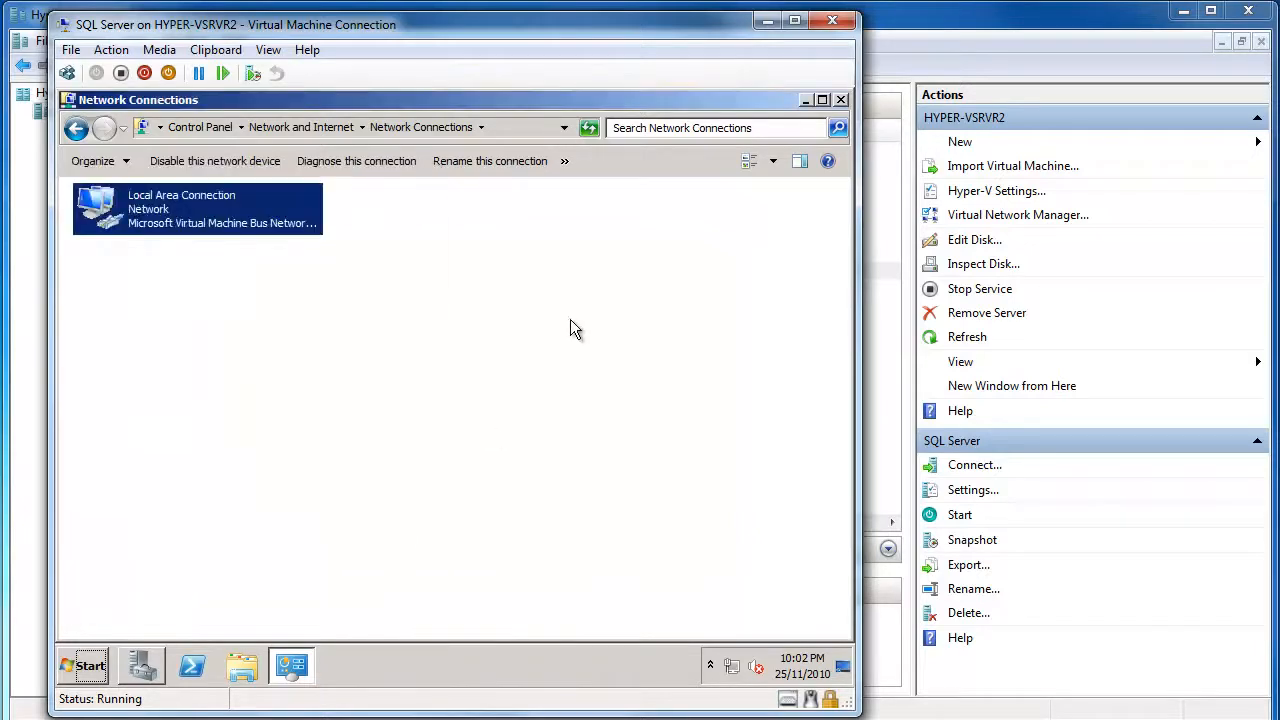
pyautogui.click(842, 101)
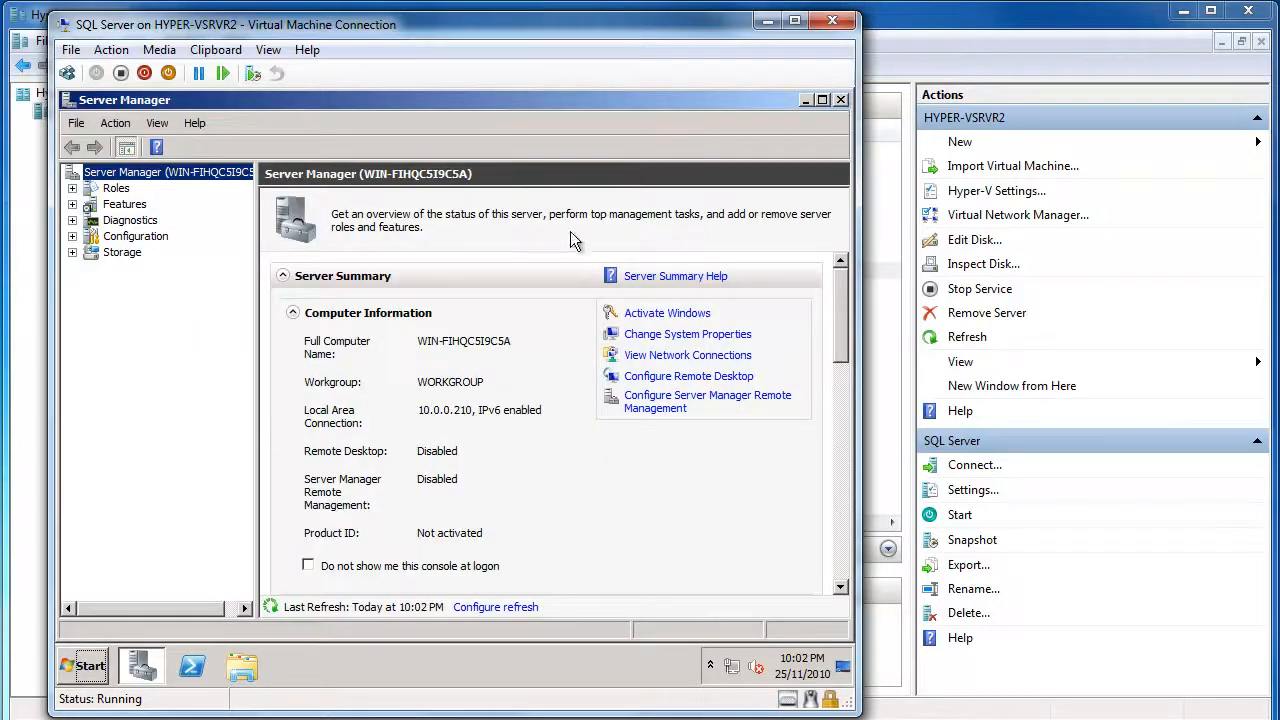
pyautogui.click(107, 662)
pyautogui.click(145, 214)
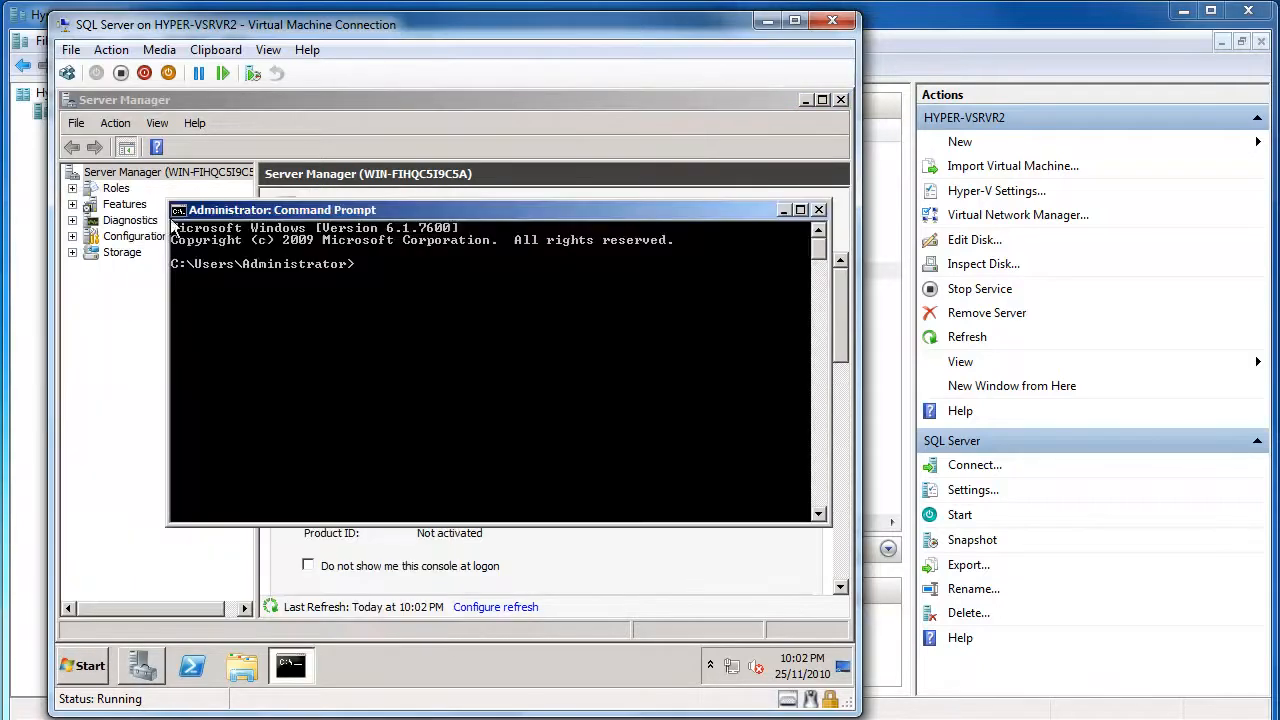
# Ping 10.0.0.3 to confirm connectivity, then close the Command Prompt
pyautogui.write('ping 10.0.0.3')
pyautogui.press('Return')
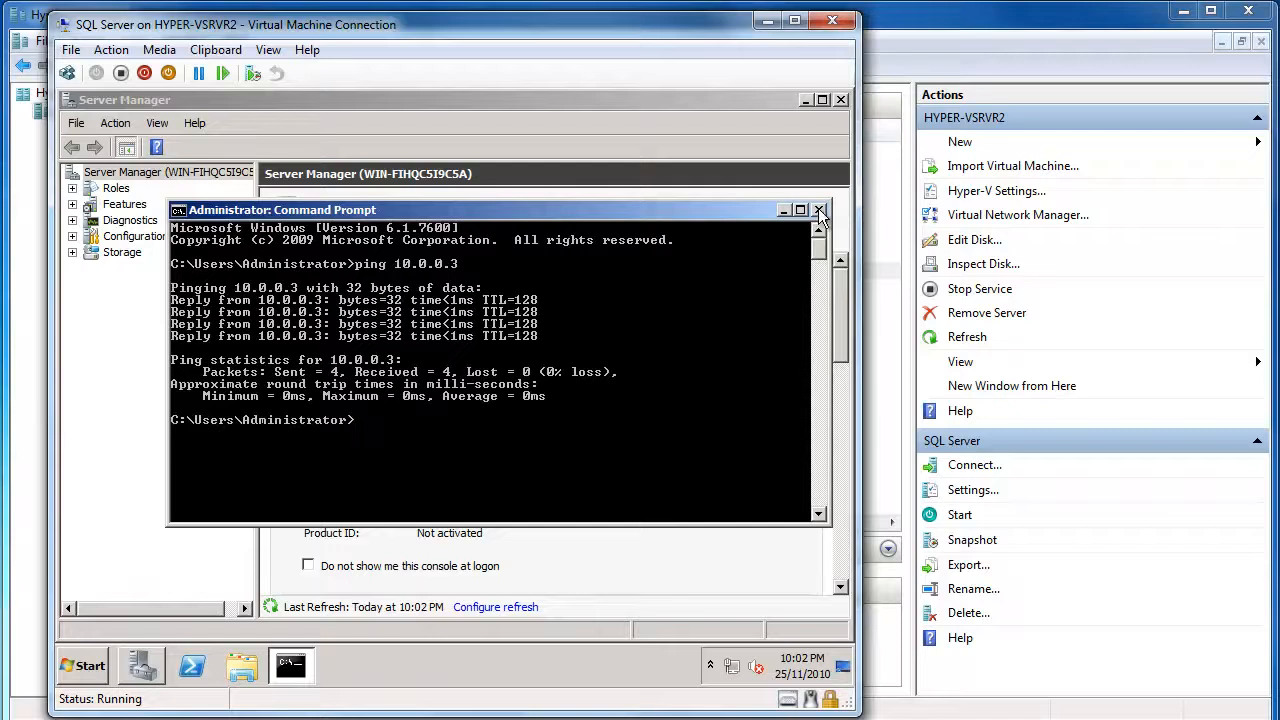
pyautogui.click(818, 210)
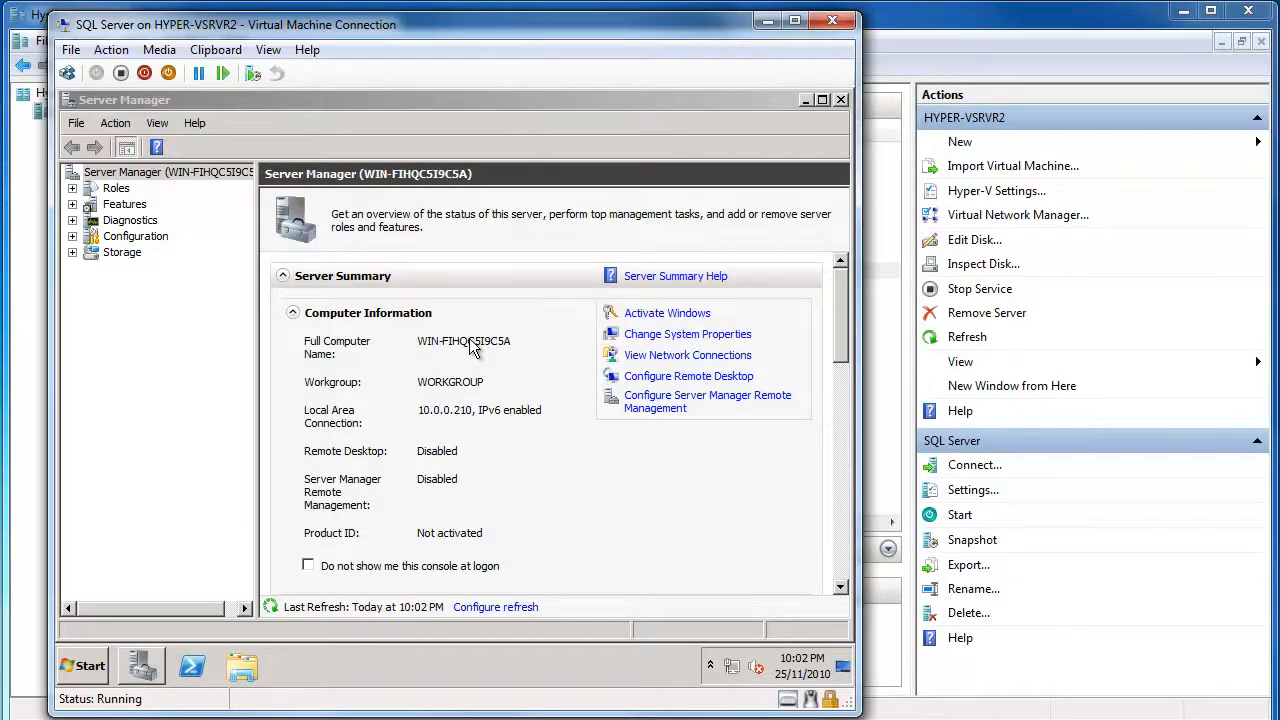
# Change the computer name to OECSQLSERVER in System Properties
pyautogui.click(664, 336)
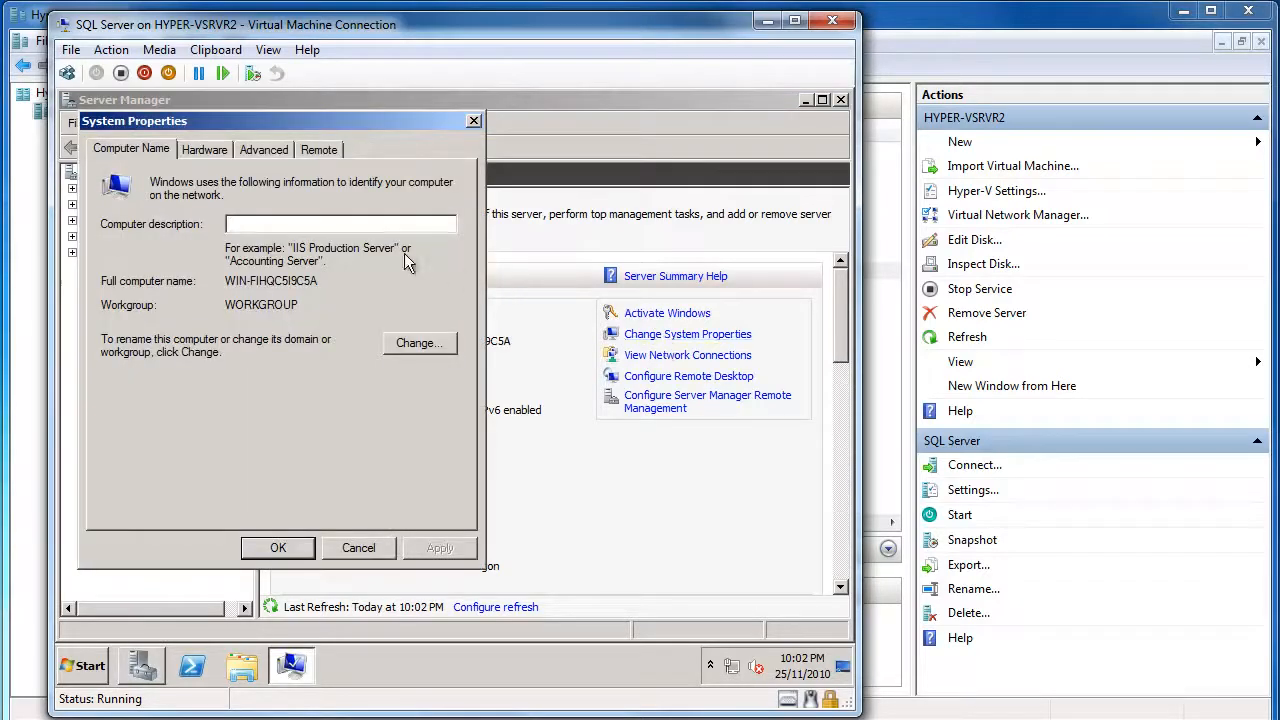
pyautogui.click(420, 344)
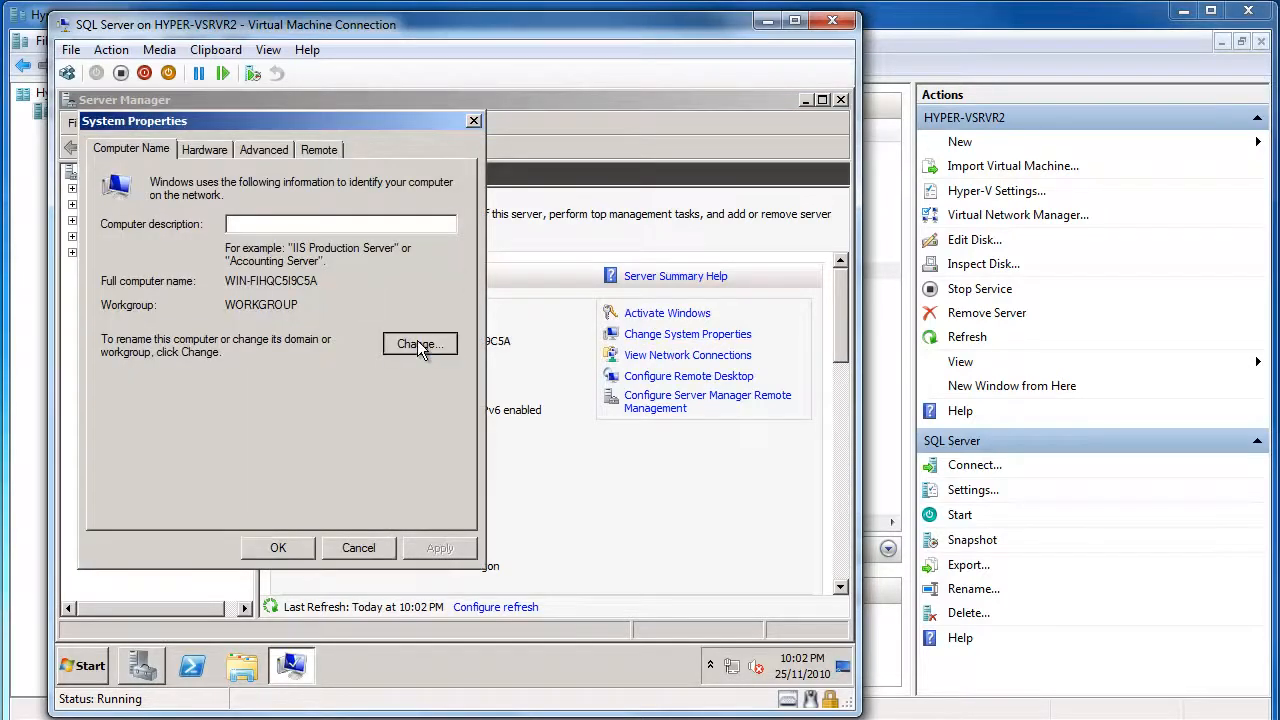
pyautogui.moveTo(190, 256); pyautogui.dragTo(70, 250)
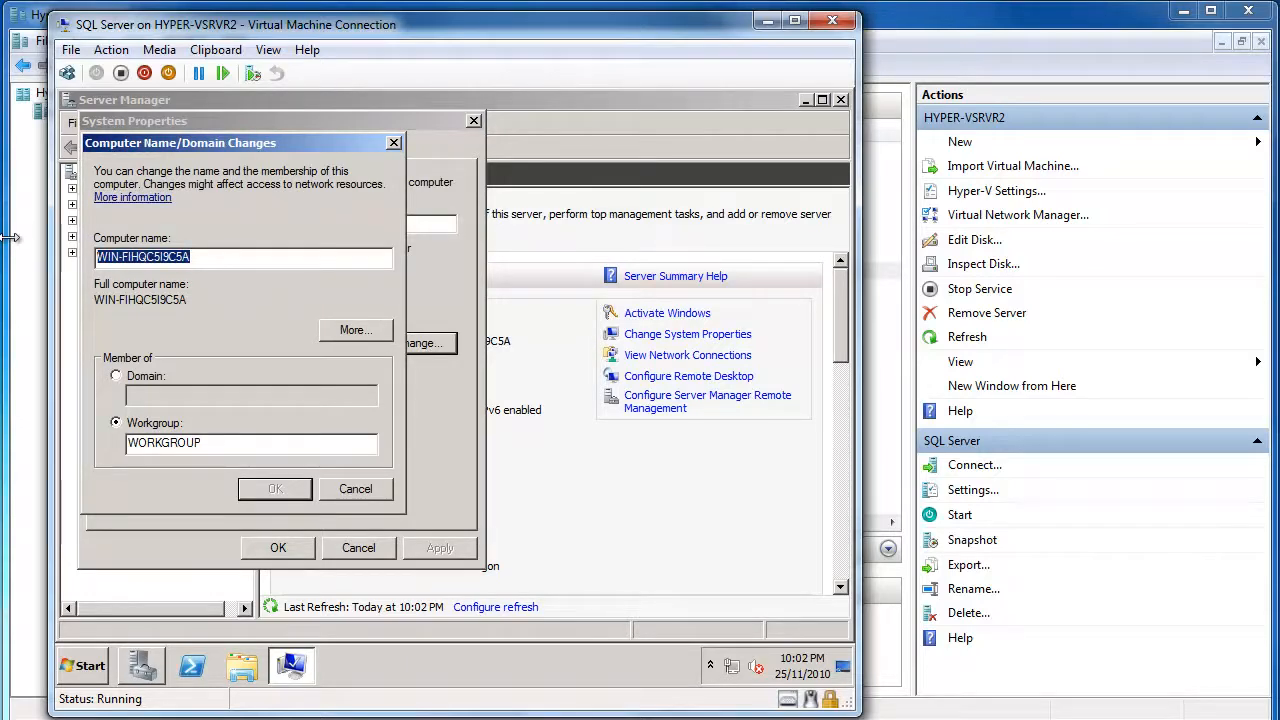
pyautogui.write('OE')
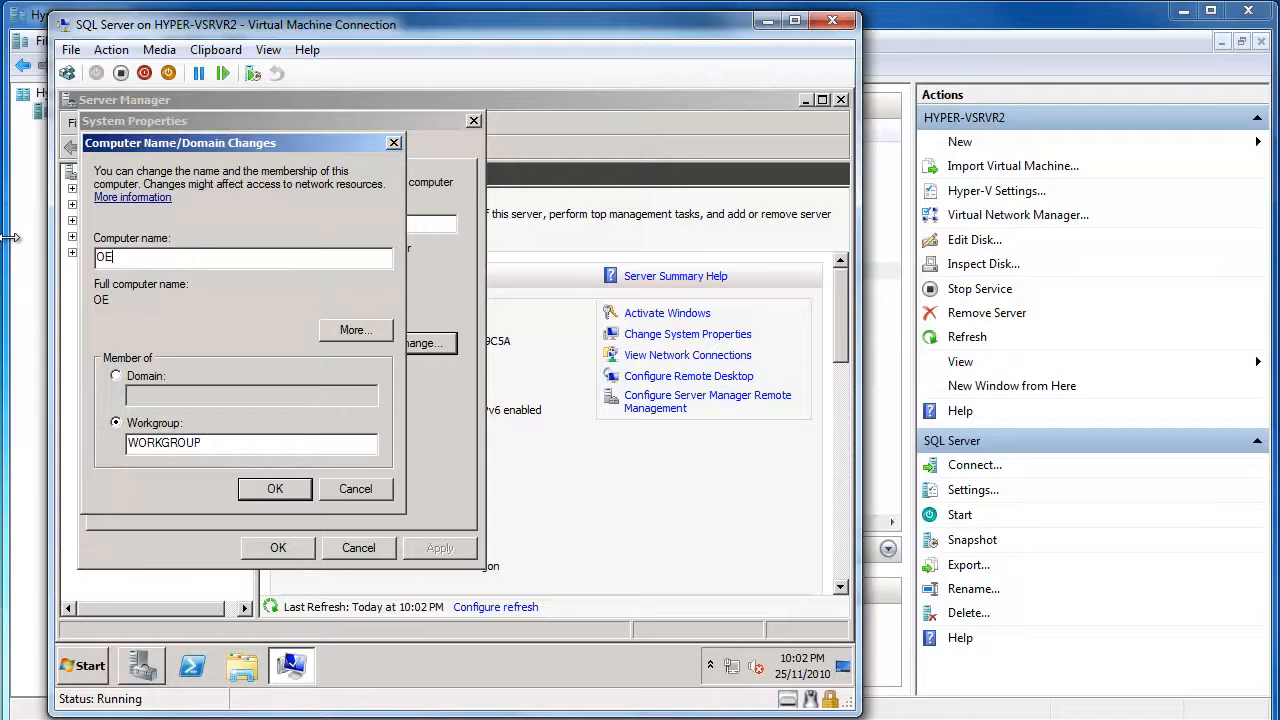
pyautogui.write('CSQLSERTVE')
pyautogui.press('BackSpace')
pyautogui.press('BackSpace')
pyautogui.press('BackSpace')
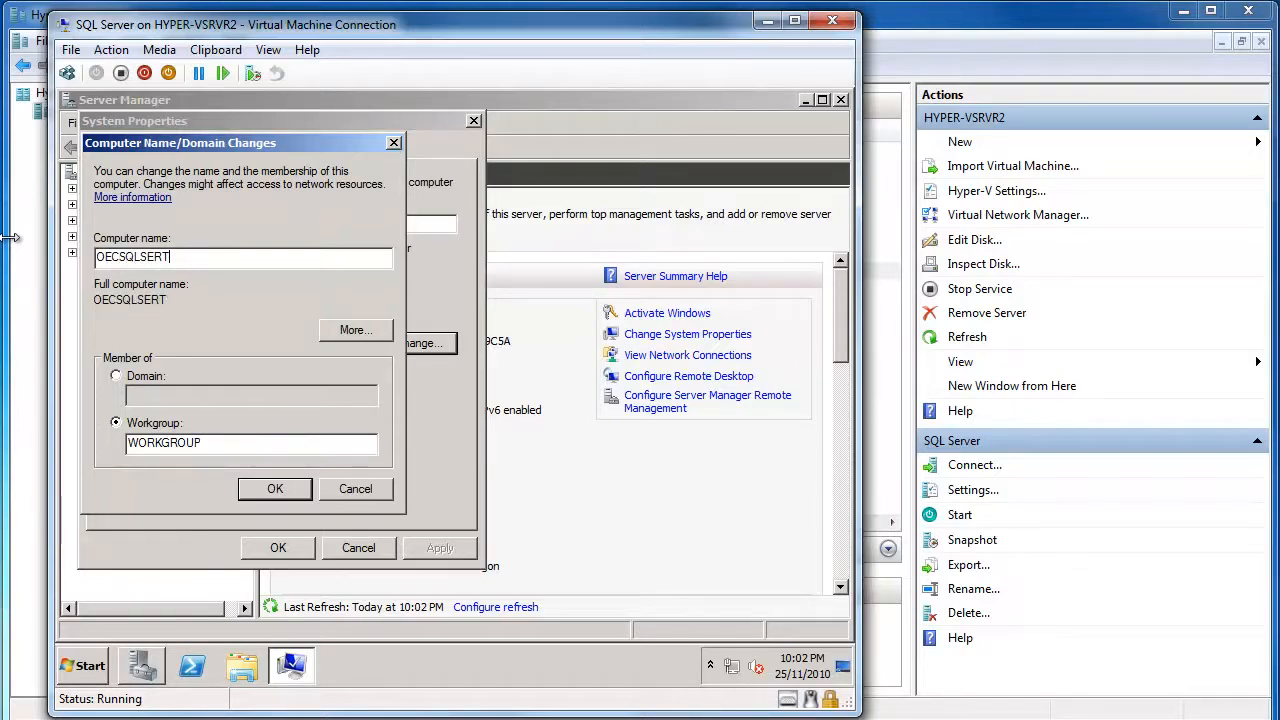
pyautogui.write('VER')
pyautogui.click(280, 491)
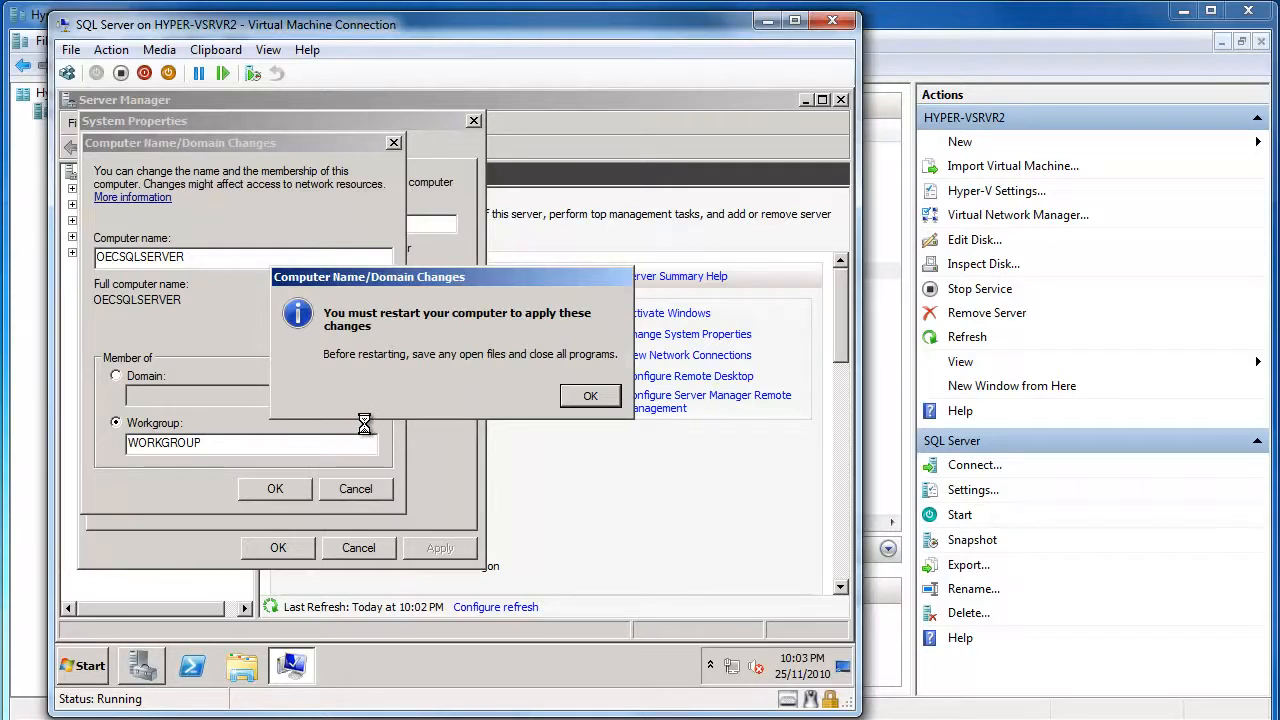
# Acknowledge the restart notice, close System Properties and restart the VM now
pyautogui.click(590, 396)
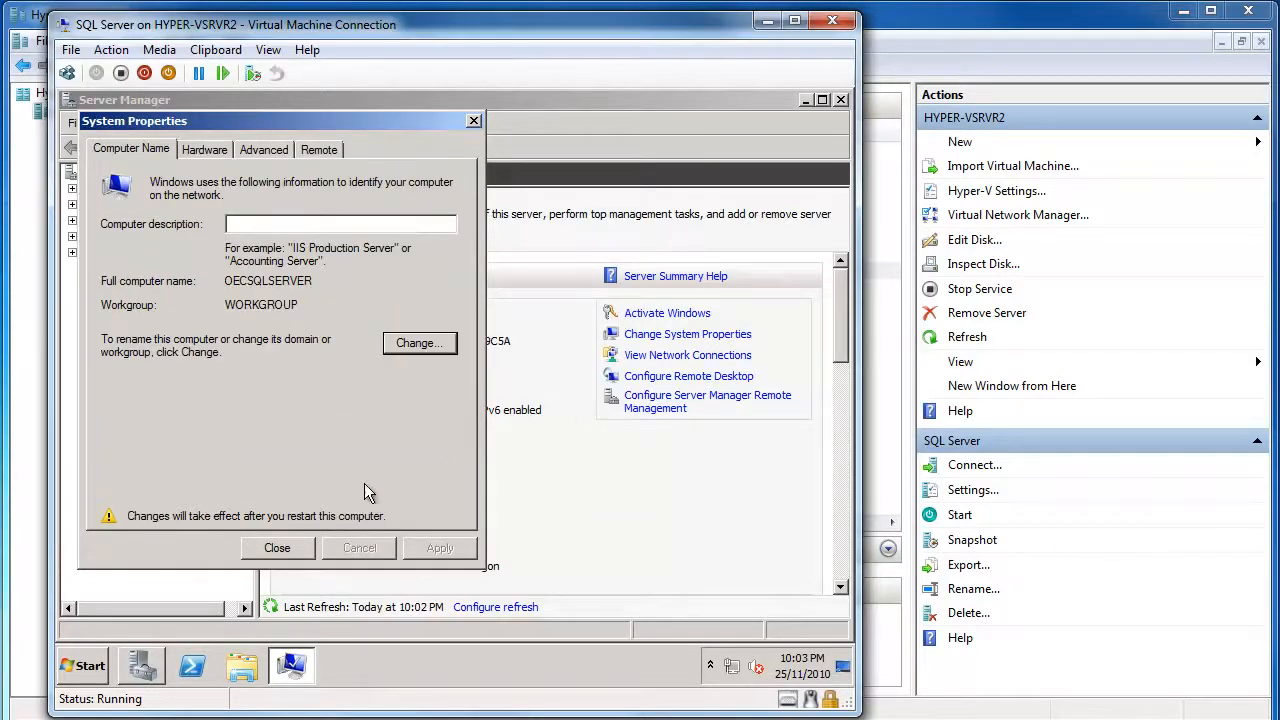
pyautogui.click(280, 548)
pyautogui.press('Return')
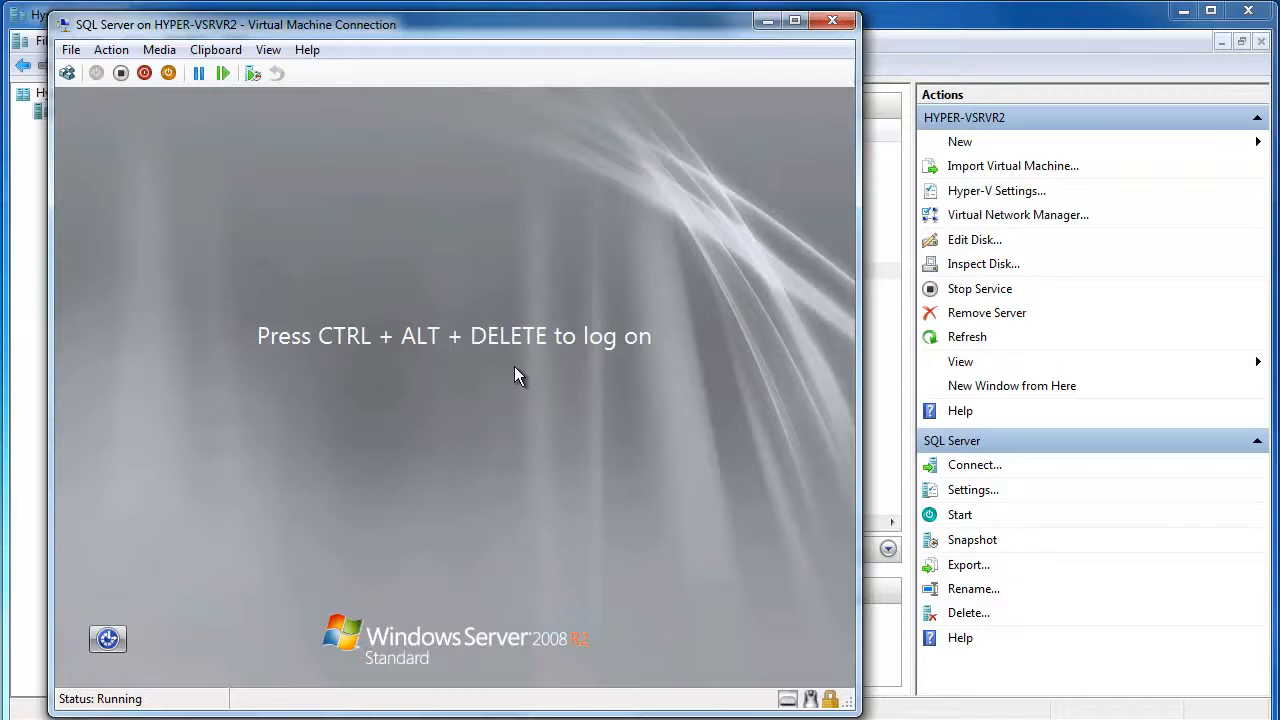
# Sign in as Administrator and confirm Initial Configuration Tasks shows OECSQLSERVER at 10.0.0.210
pyautogui.click(101, 52)
pyautogui.click(134, 74)
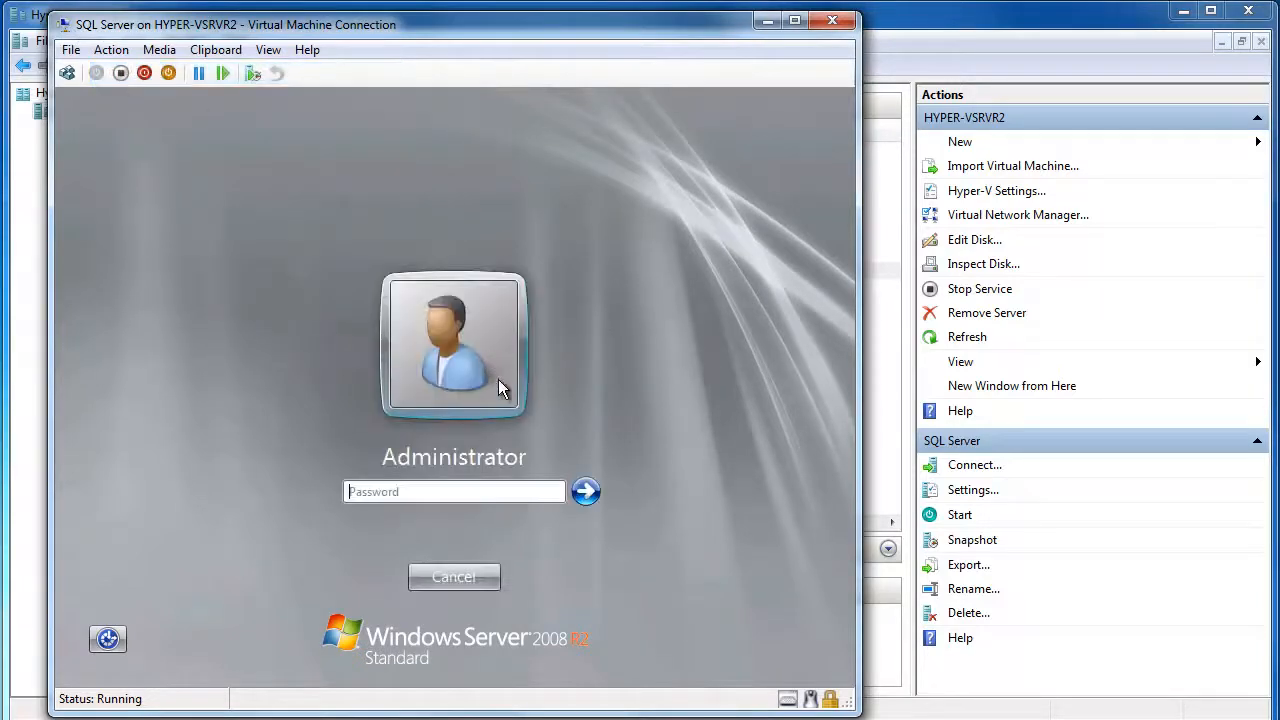
pyautogui.click(459, 487)
pyautogui.write('••••••••')
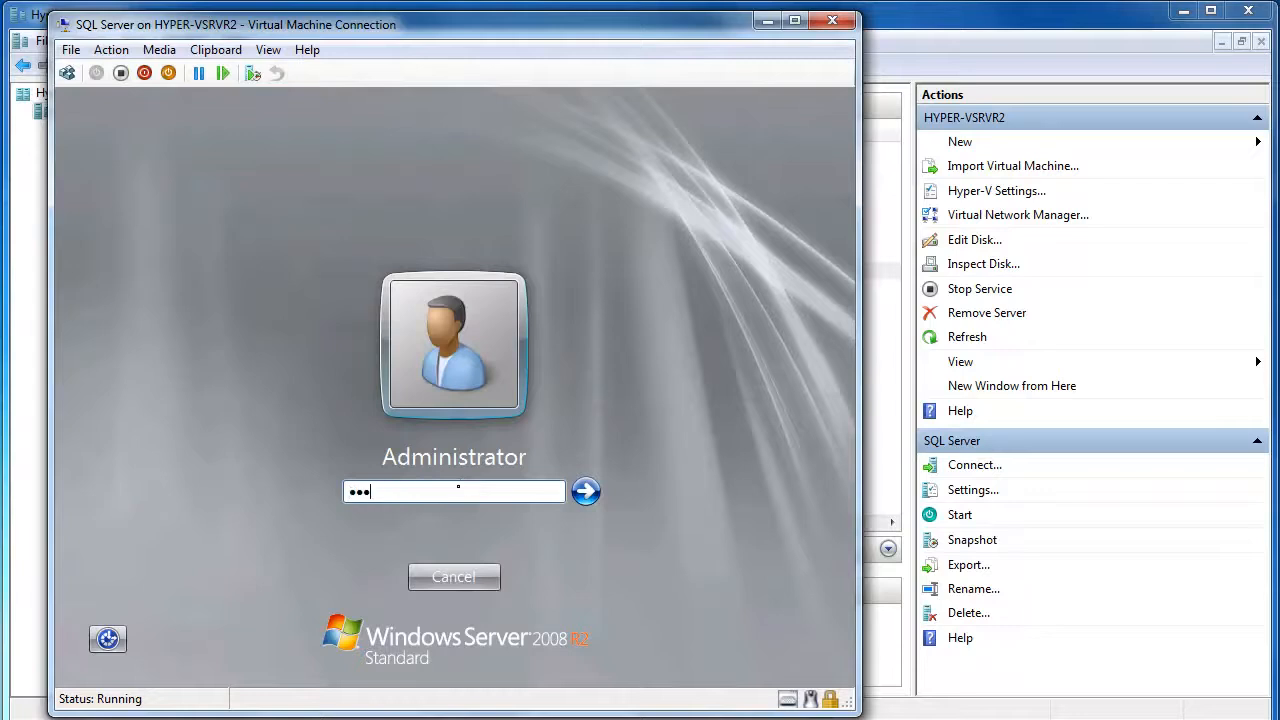
pyautogui.press('Return')
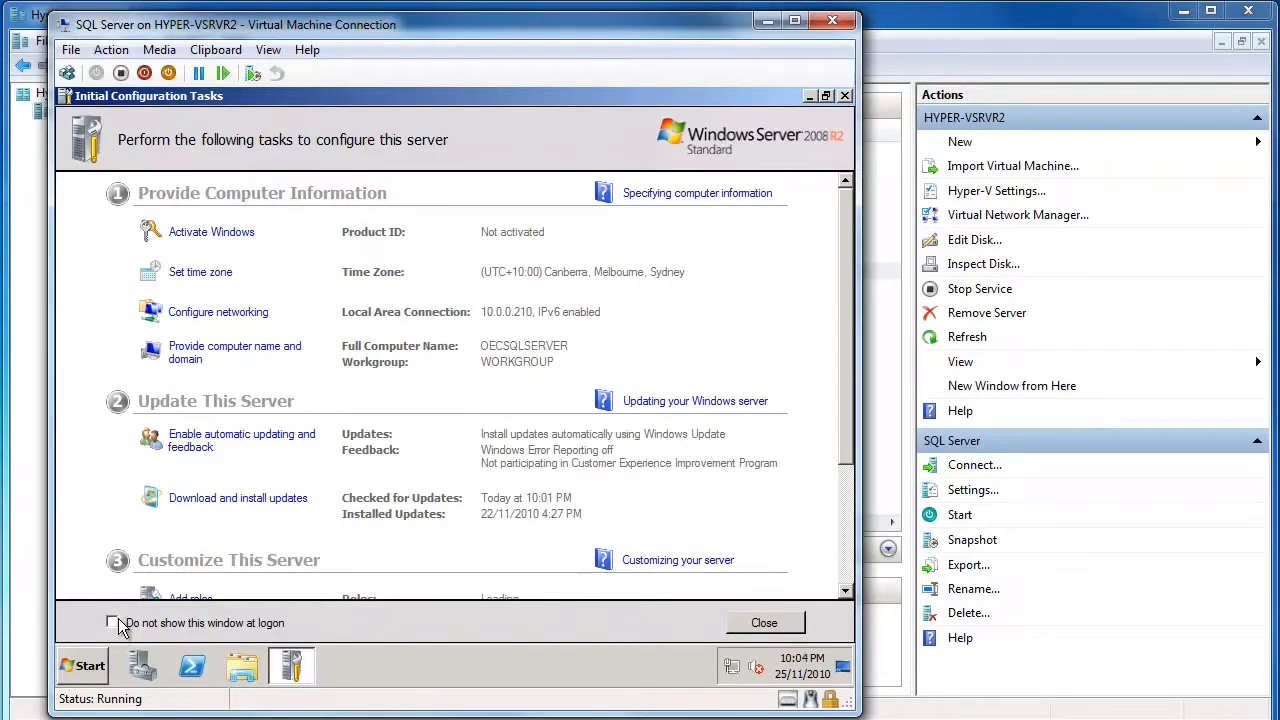
pyautogui.scroll(-3, 595, 491)
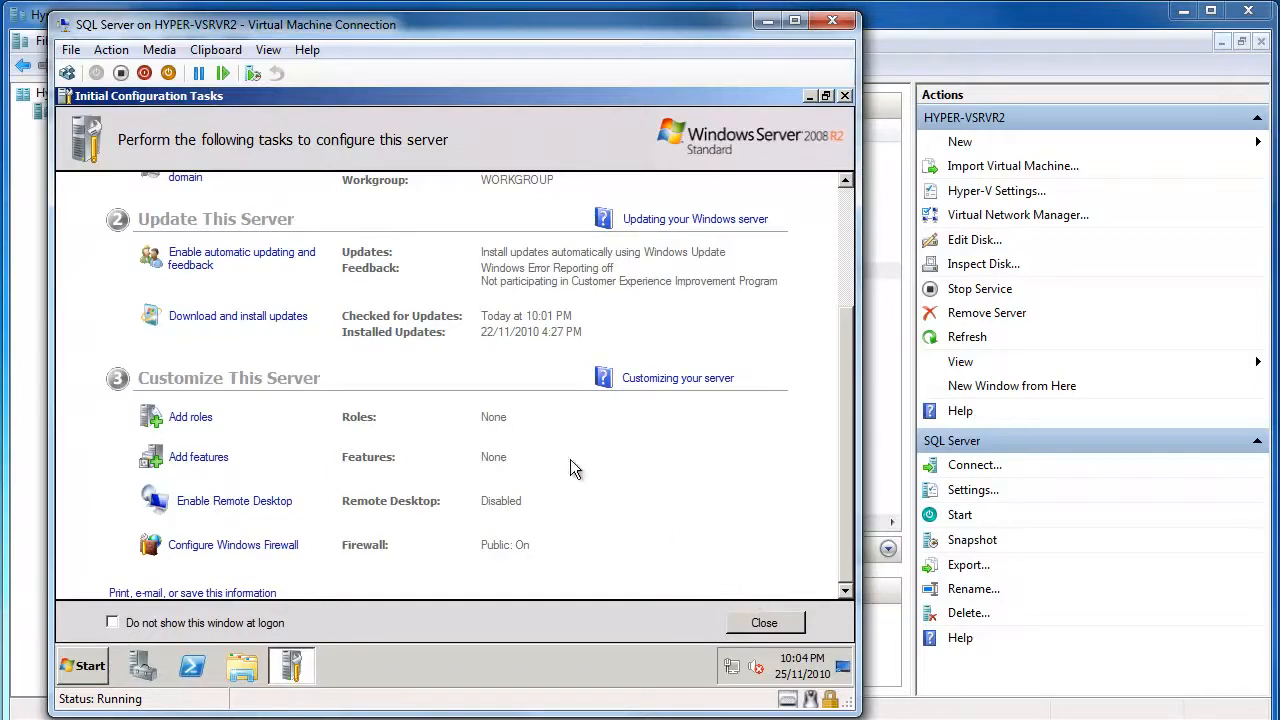
pyautogui.scroll(2, 466, 338)
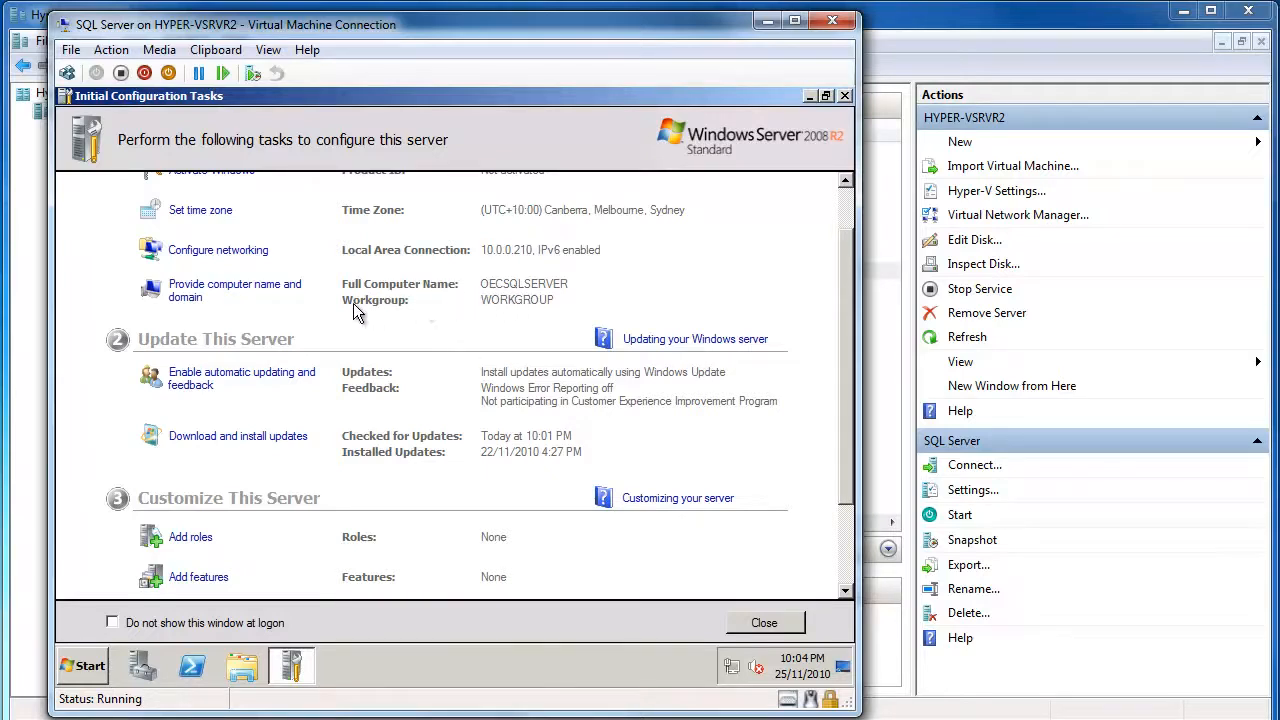
# Make the computer a member of the OECCOMPUTERS domain, supplying domain account credentials
pyautogui.click(265, 290)
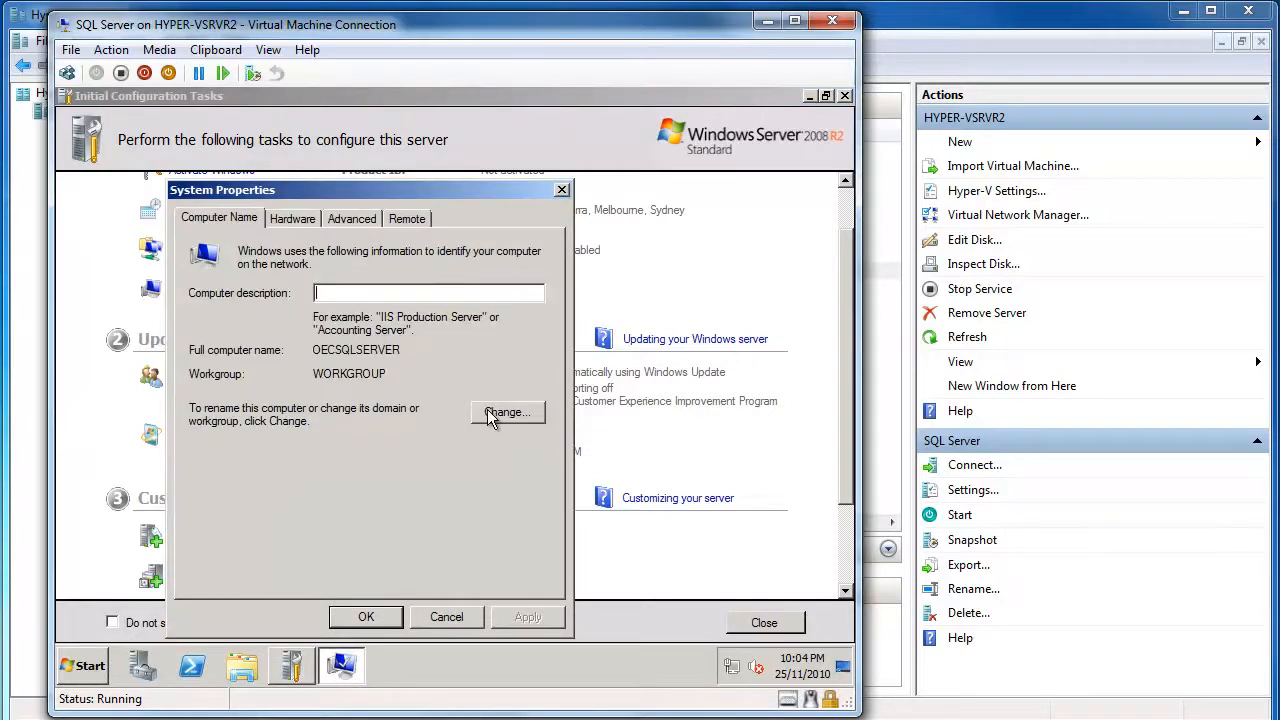
pyautogui.click(492, 416)
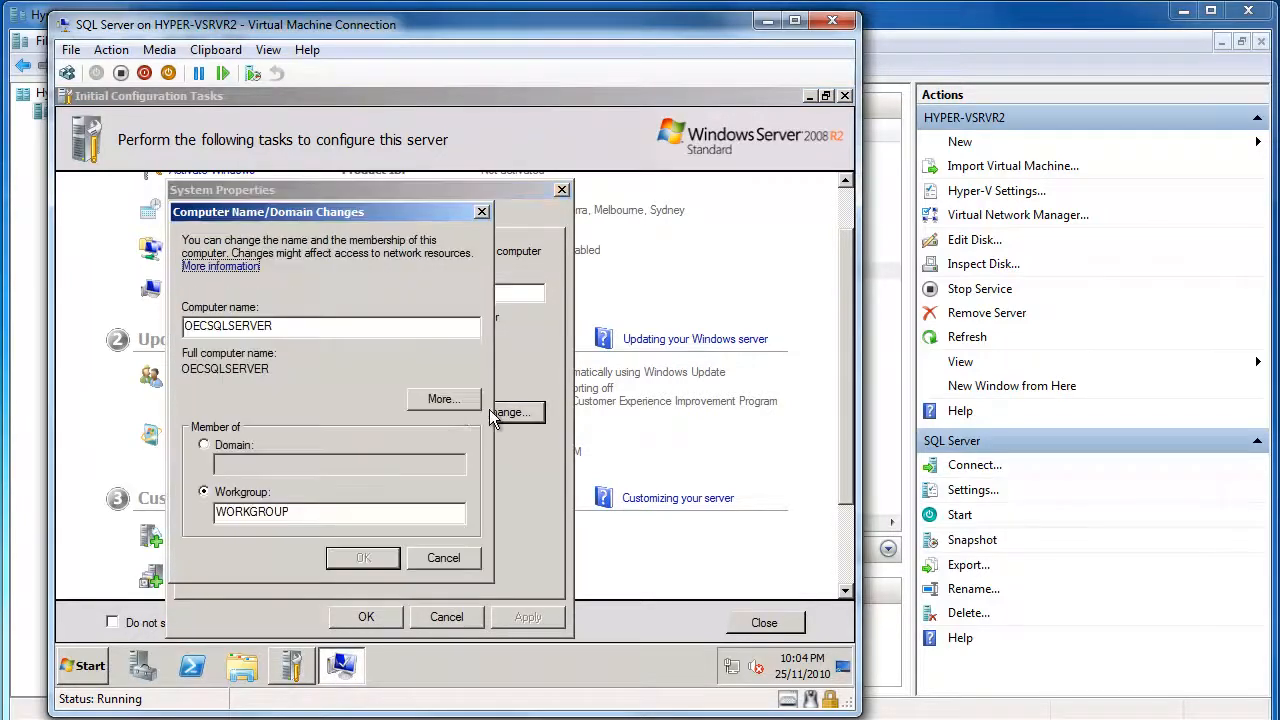
pyautogui.click(222, 452)
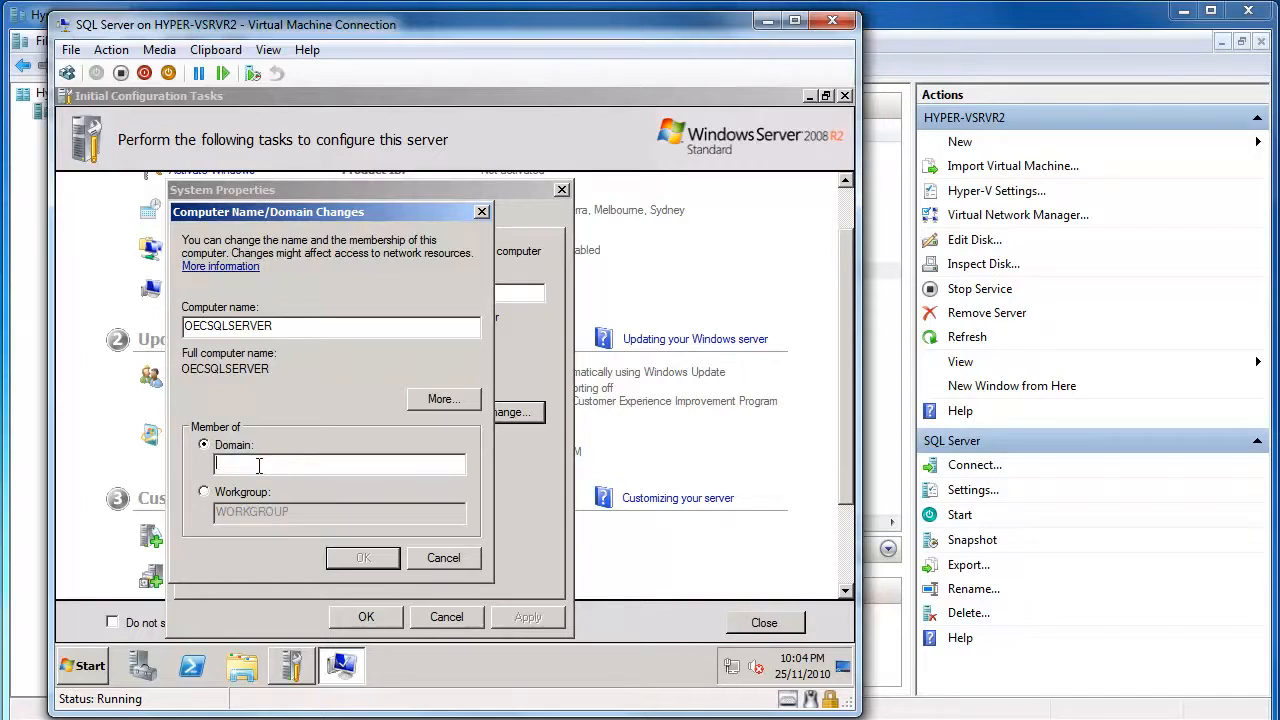
pyautogui.write('OECCOMPUTERS')
pyautogui.click(364, 558)
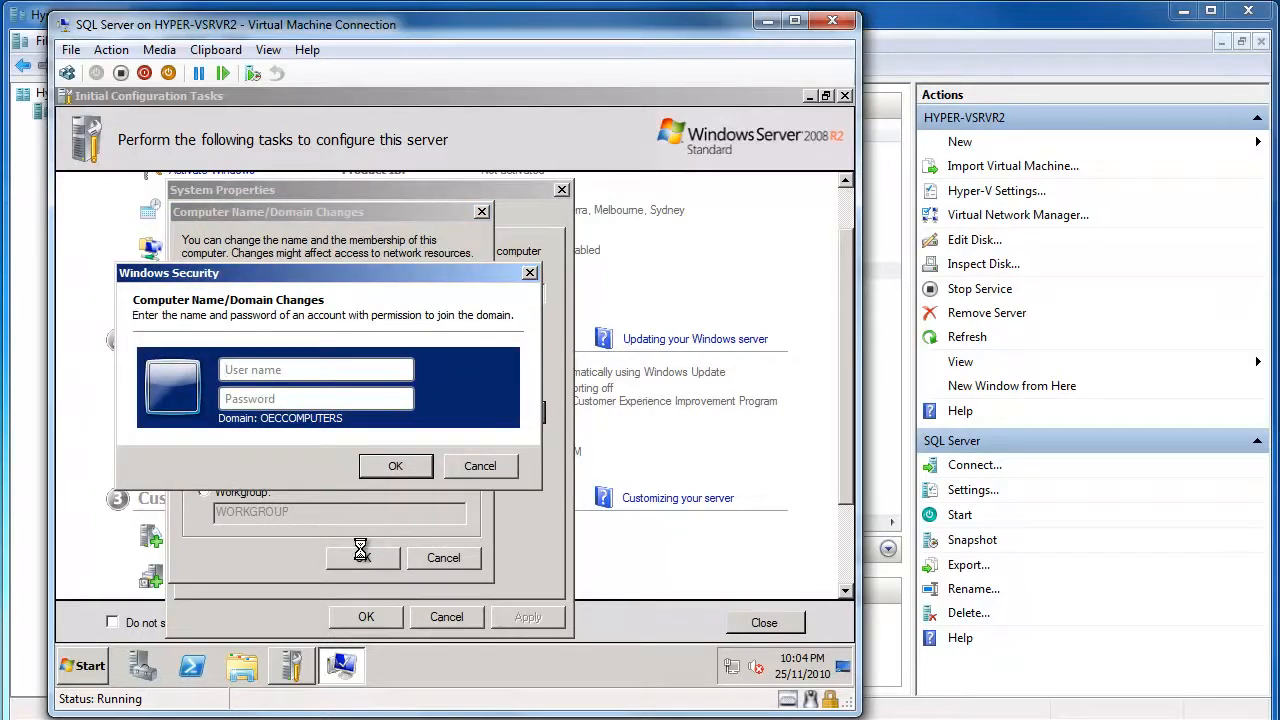
pyautogui.write('Richard')
pyautogui.write('***')
pyautogui.write('*****')
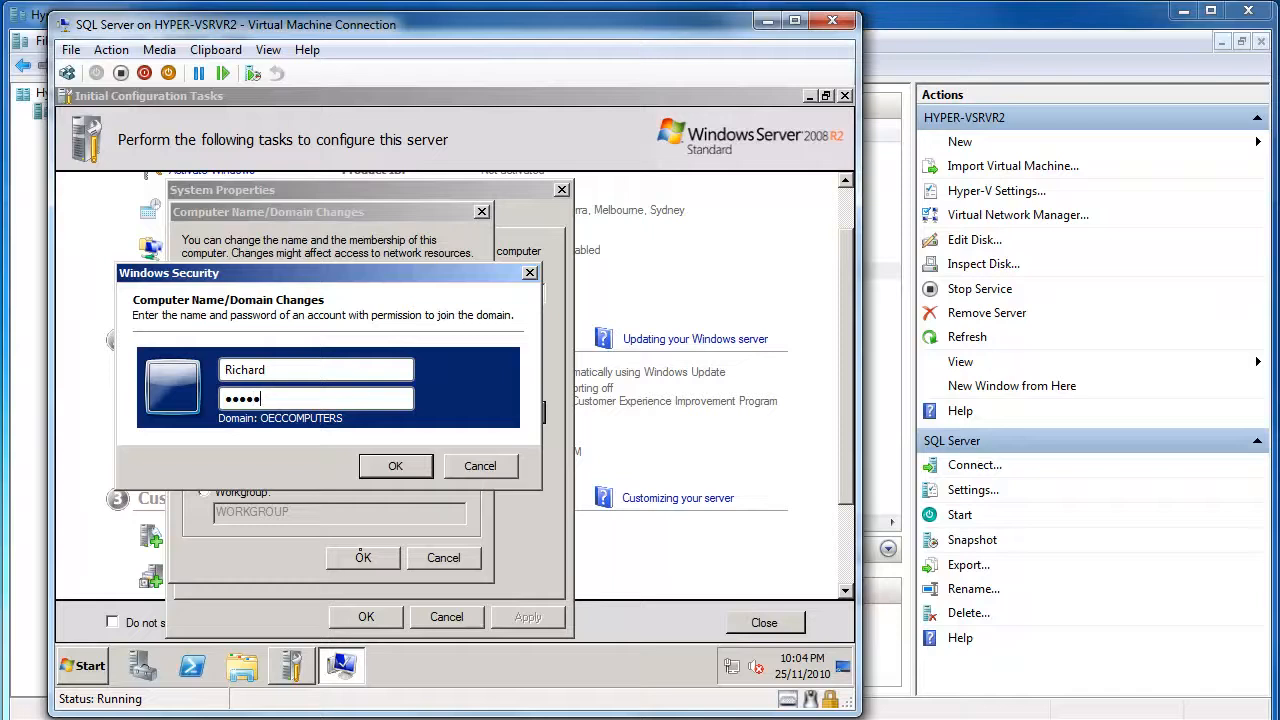
pyautogui.press('Return')
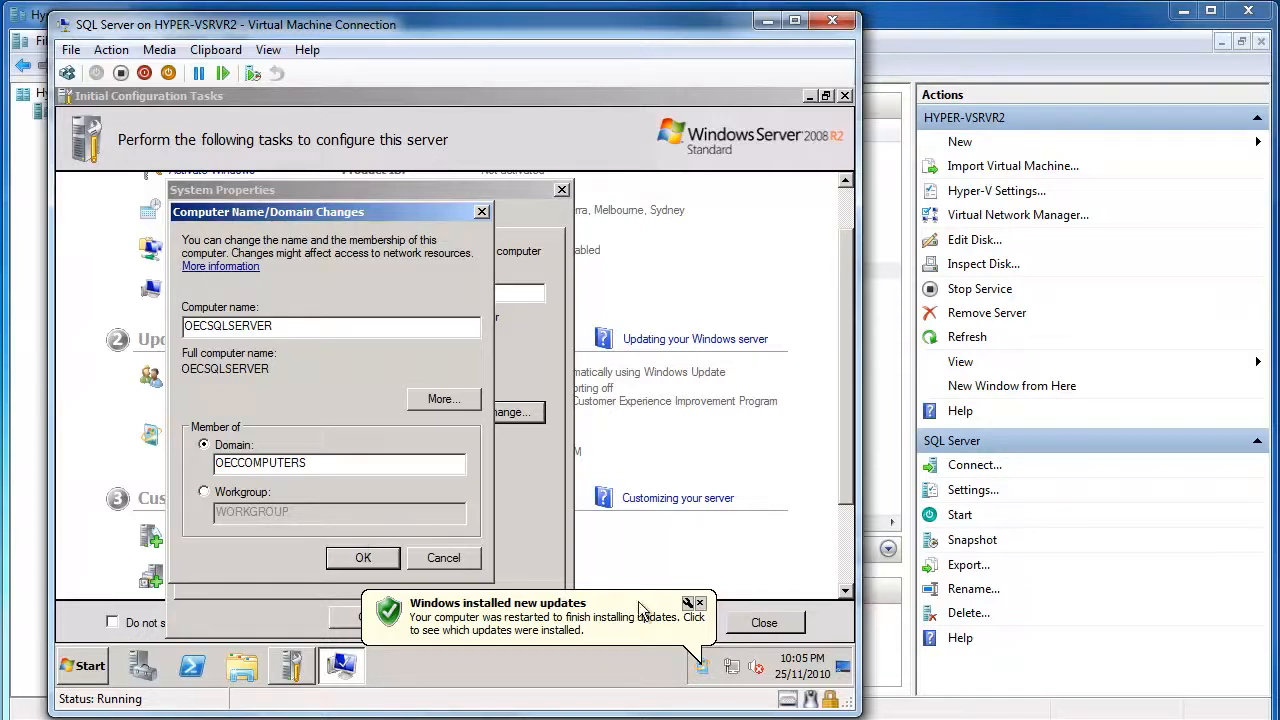
# Acknowledge the domain welcome and restart messages, then restart the VM now
pyautogui.click(699, 603)
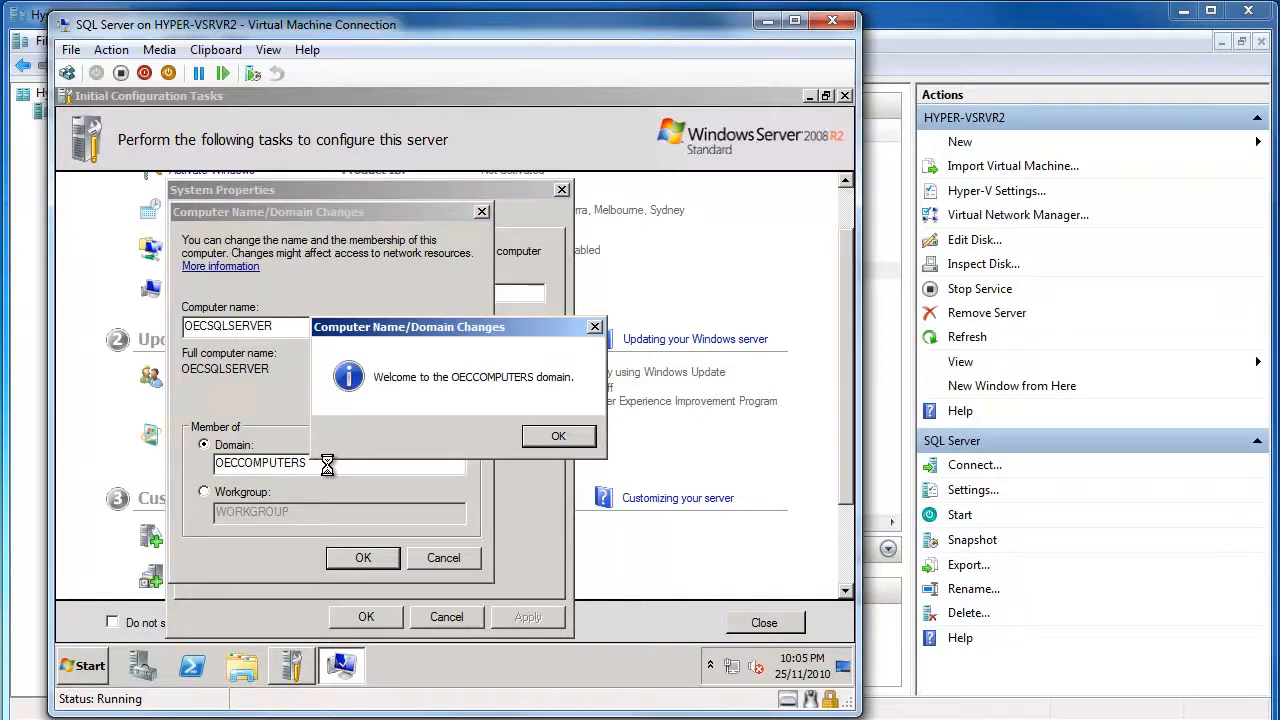
pyautogui.click(575, 437)
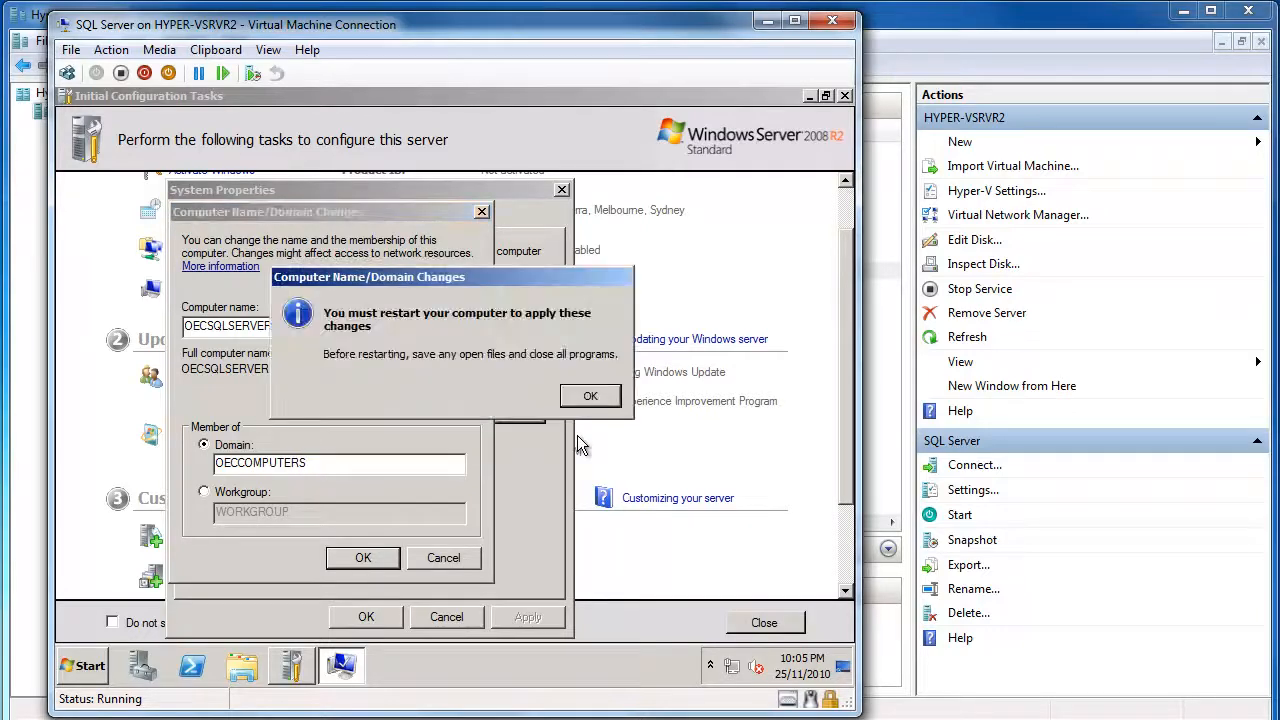
pyautogui.click(595, 399)
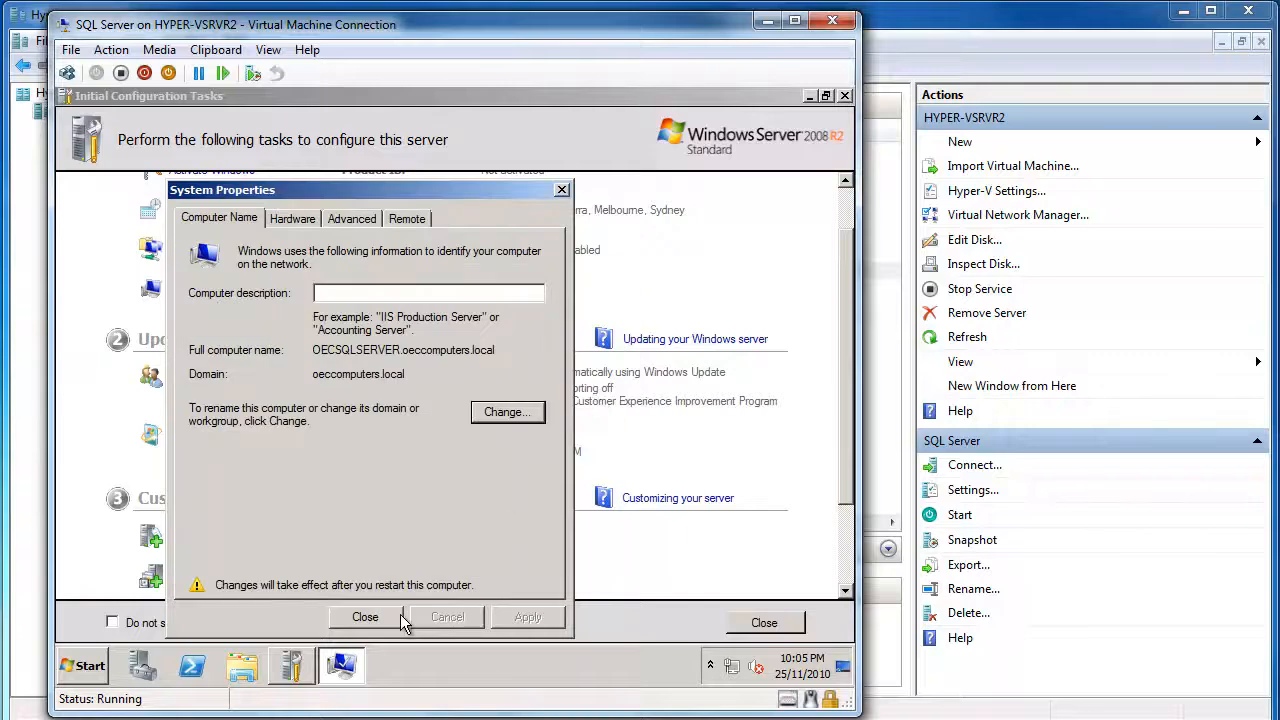
pyautogui.click(367, 615)
pyautogui.click(468, 390)
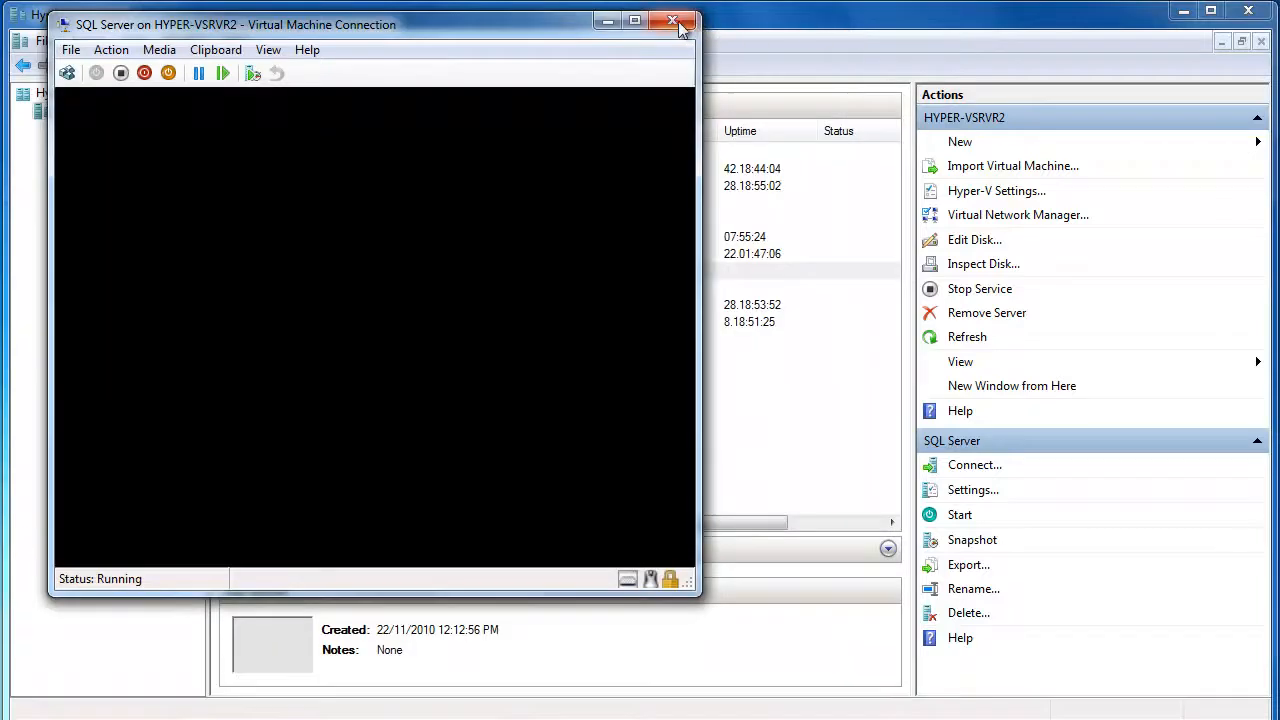
# Close the SQL Server VM connection and open the Terminal Server VM console
pyautogui.click(672, 22)
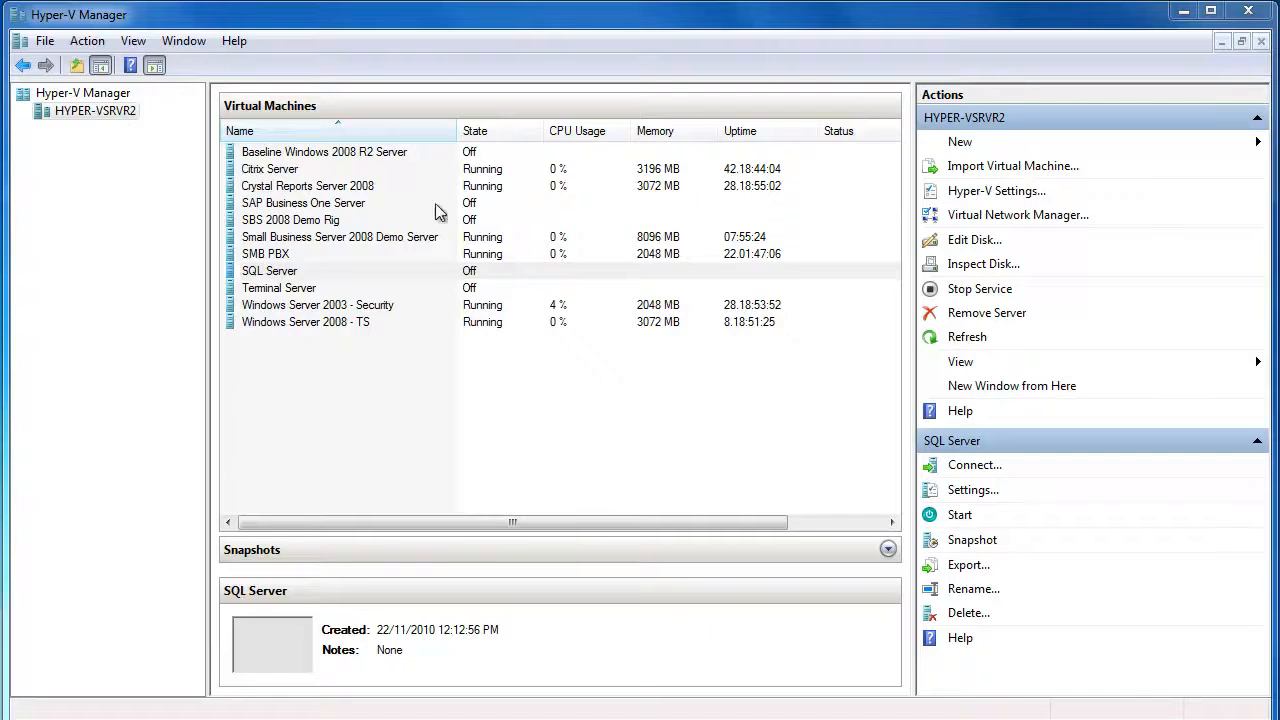
pyautogui.click(291, 289)
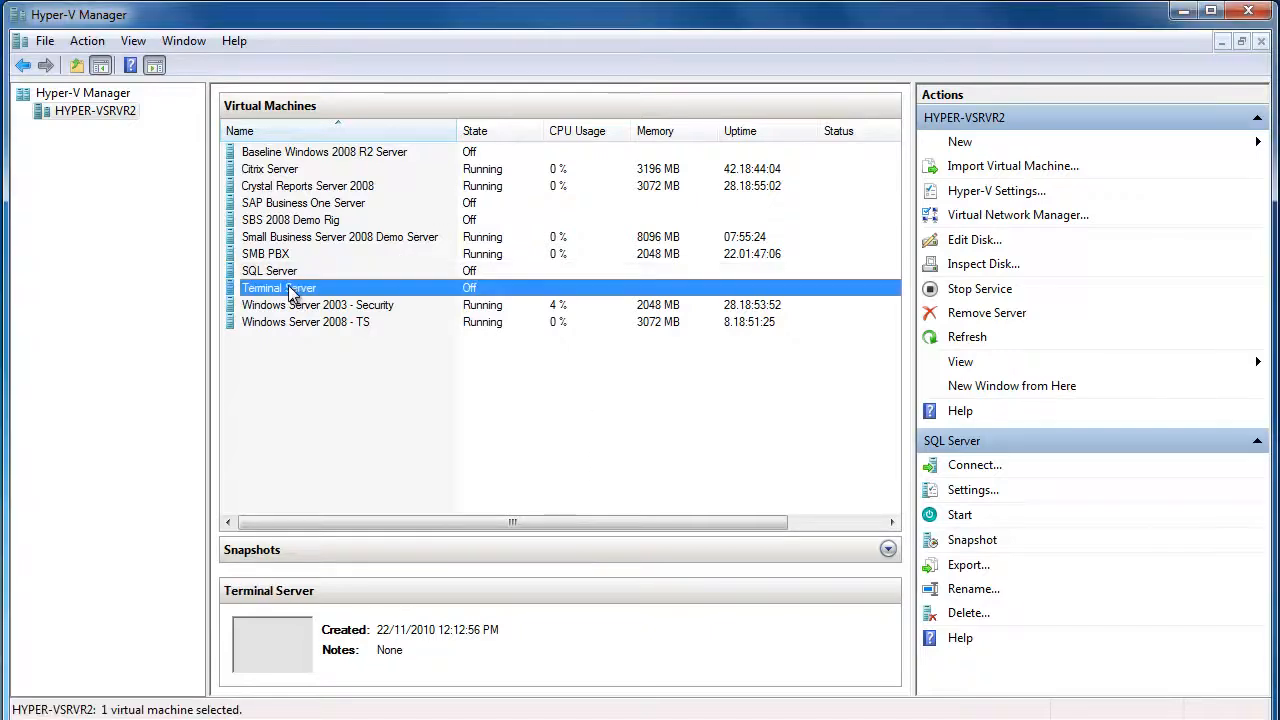
pyautogui.rightClick(291, 289)
pyautogui.click(346, 298)
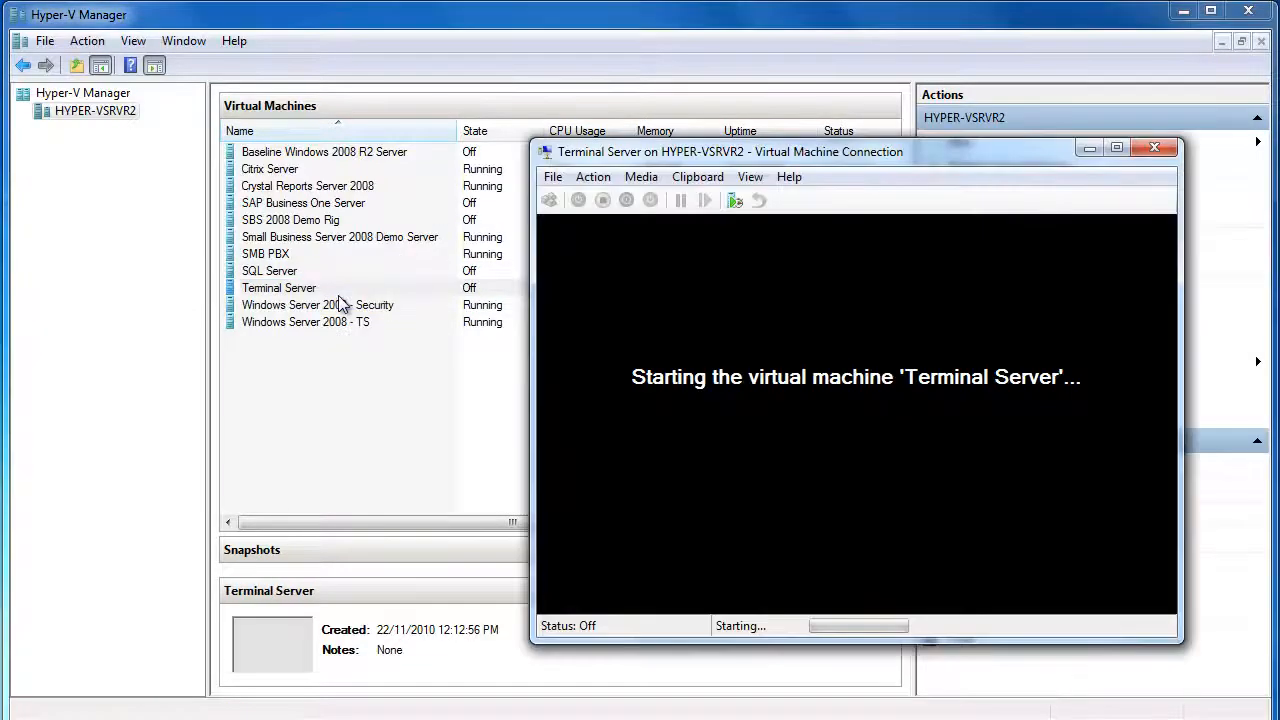
pyautogui.moveTo(767, 152); pyautogui.dragTo(489, 118)
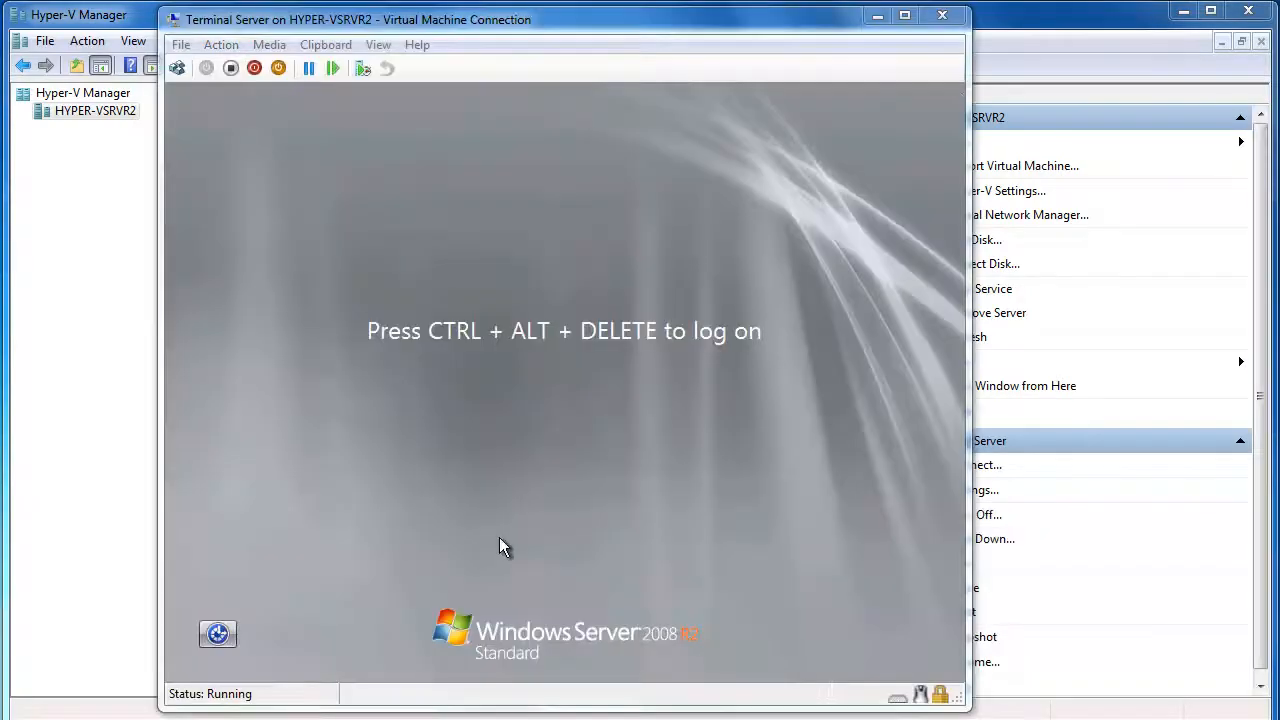
# Sign in to the Terminal Server VM as Administrator via Ctrl+Alt+Delete
pyautogui.click(505, 446)
pyautogui.click(230, 47)
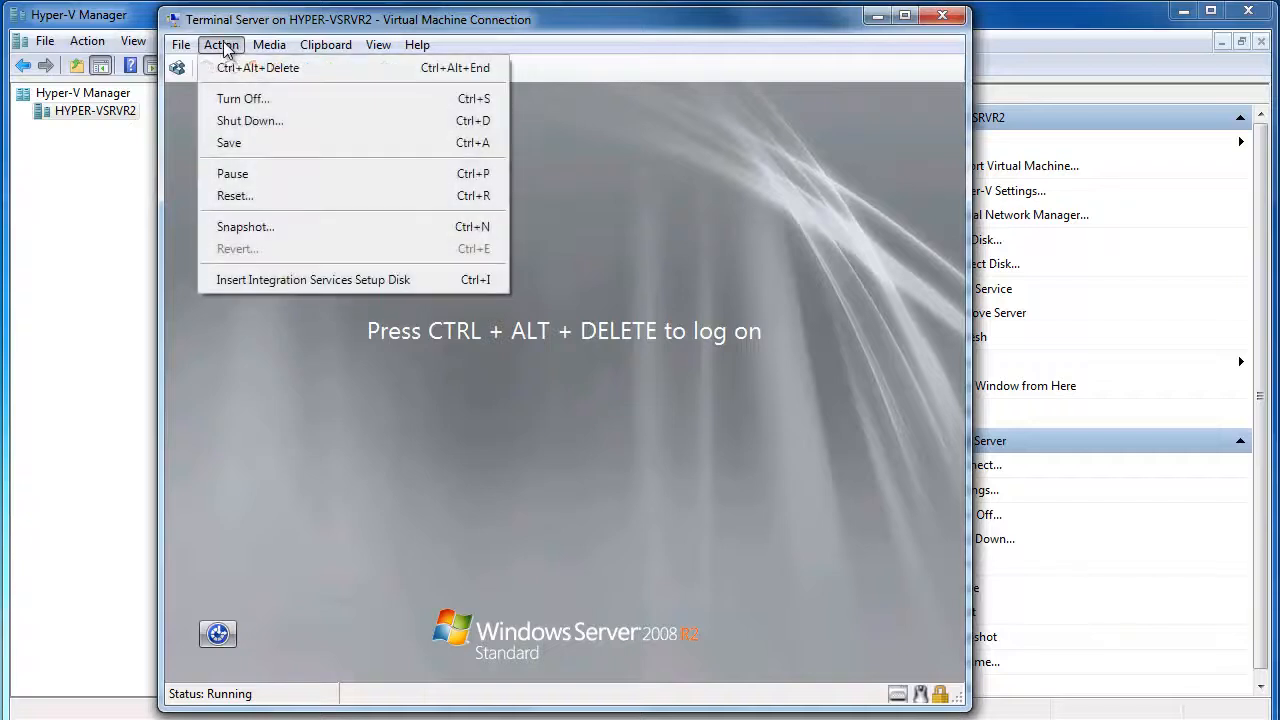
pyautogui.click(238, 67)
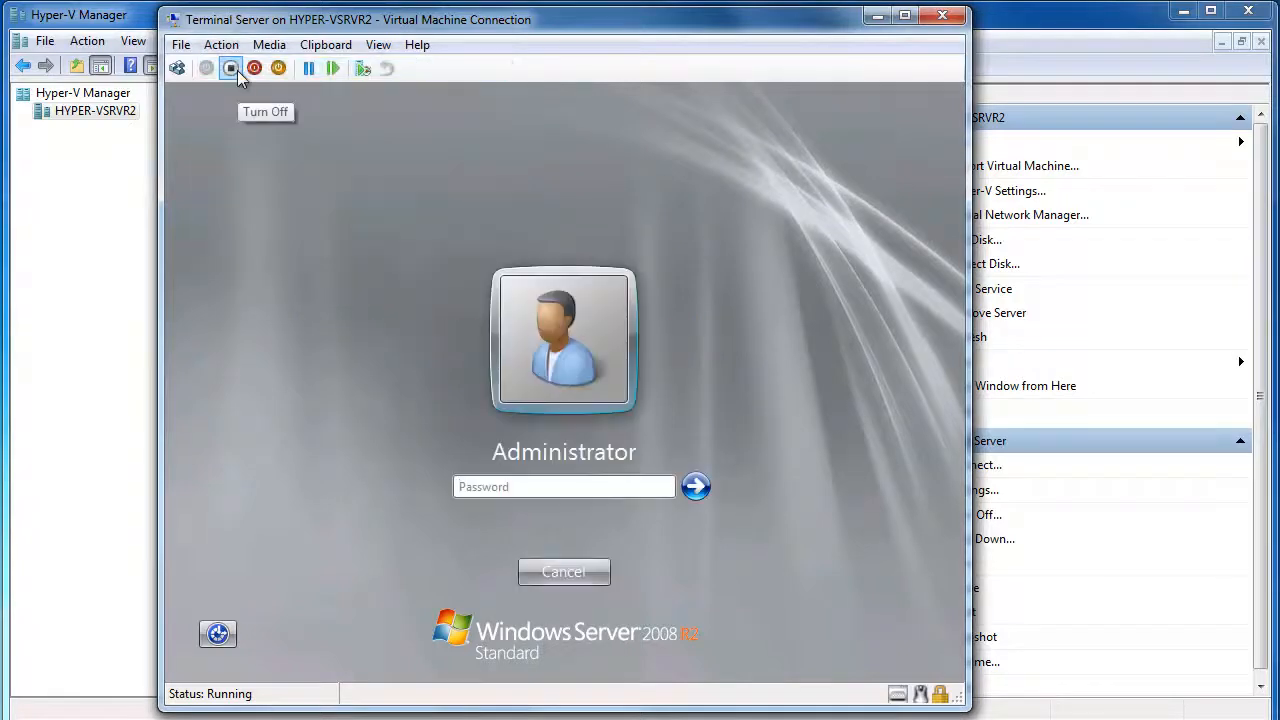
pyautogui.click(606, 484)
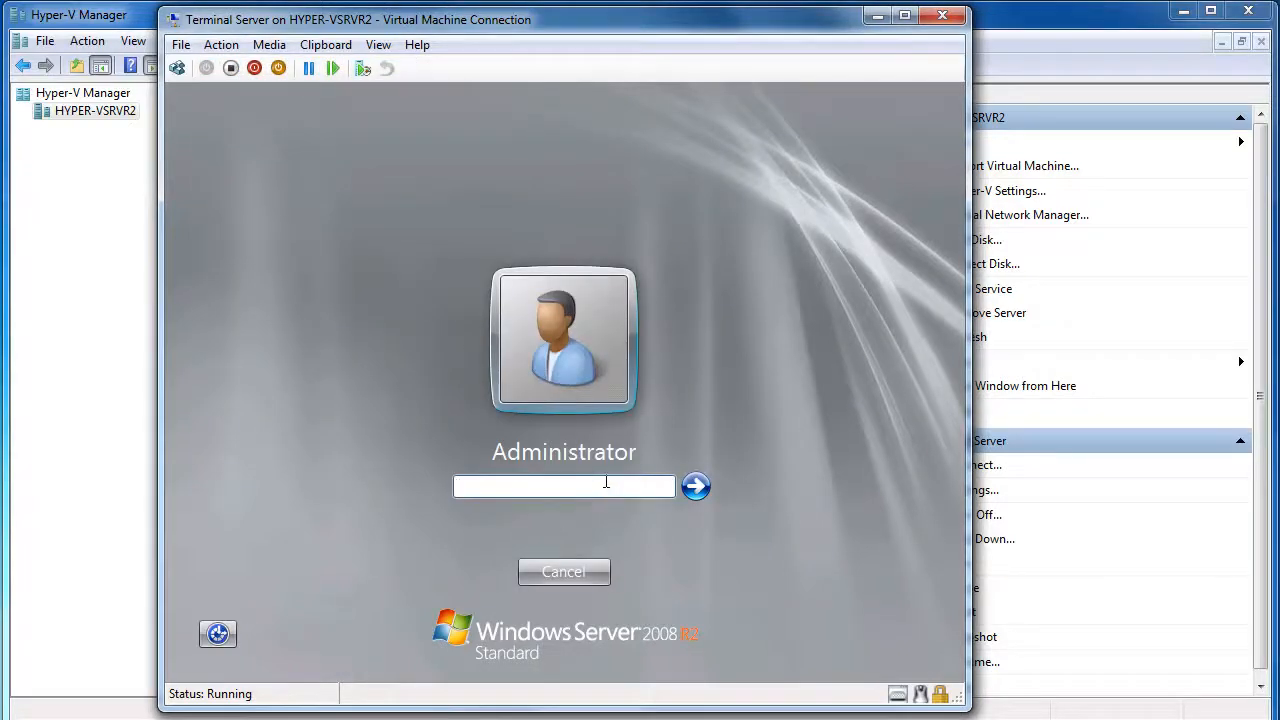
pyautogui.write('********')
pyautogui.press('Return')
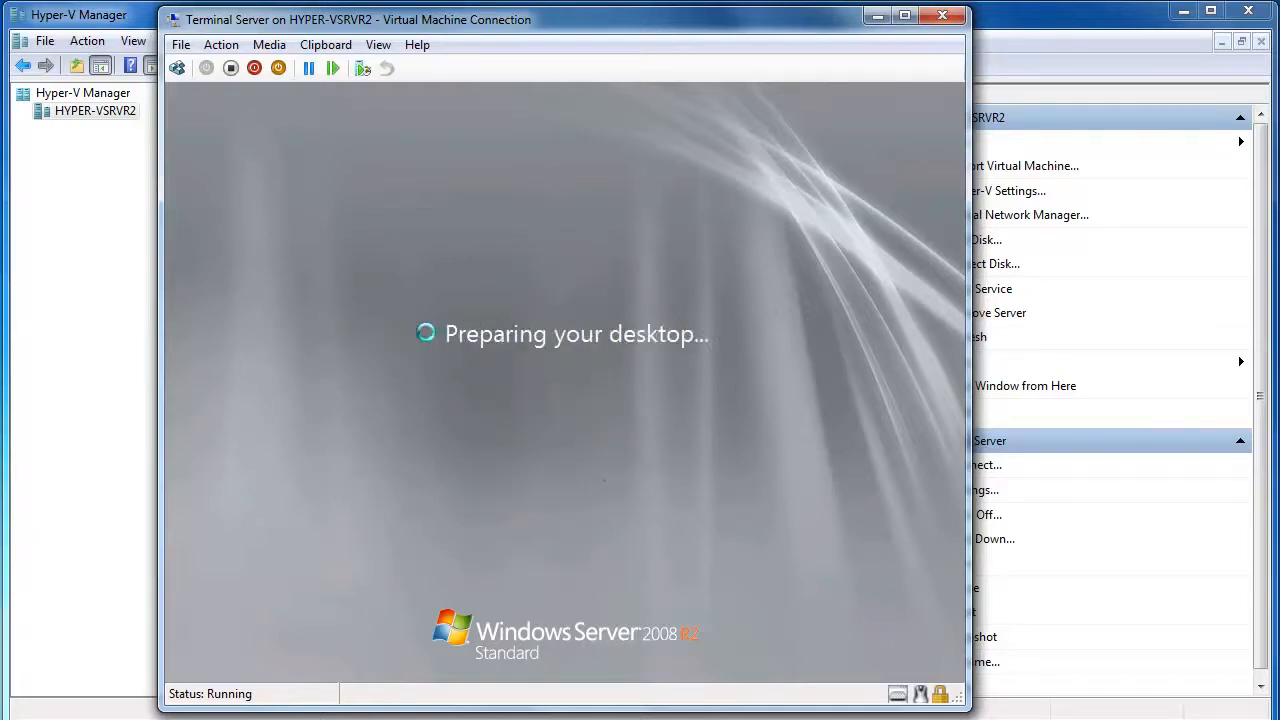